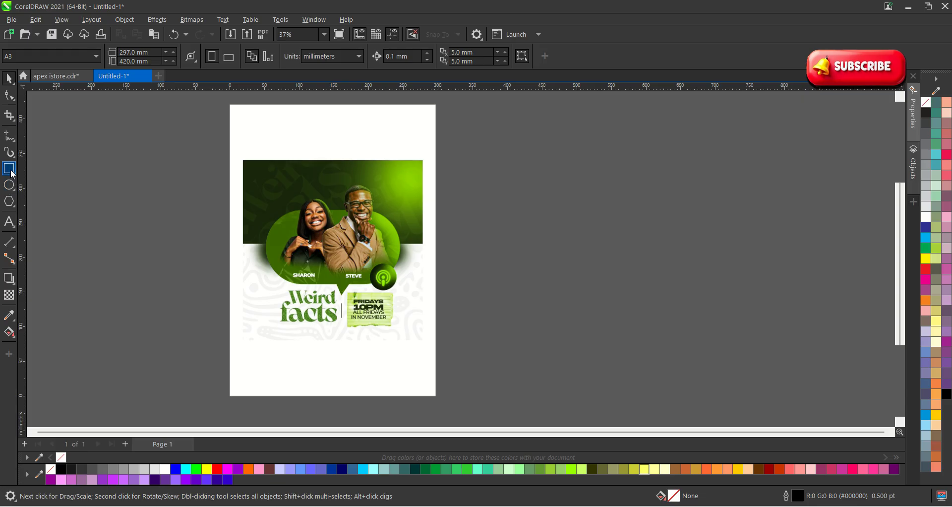
Step: Draw a portrait rectangle about 233 mm wide and 272 mm high beside the page with the reference flyer
drag(460, 167, 622, 356)
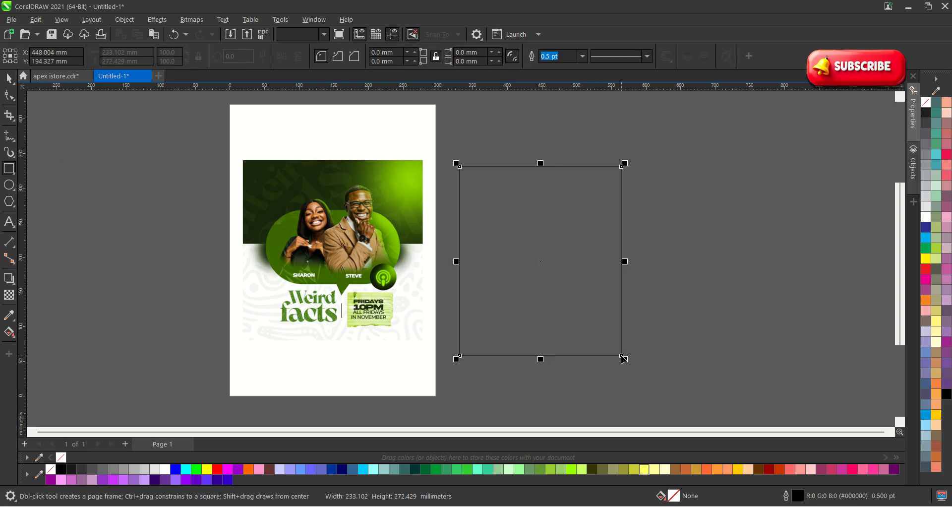
key(space)
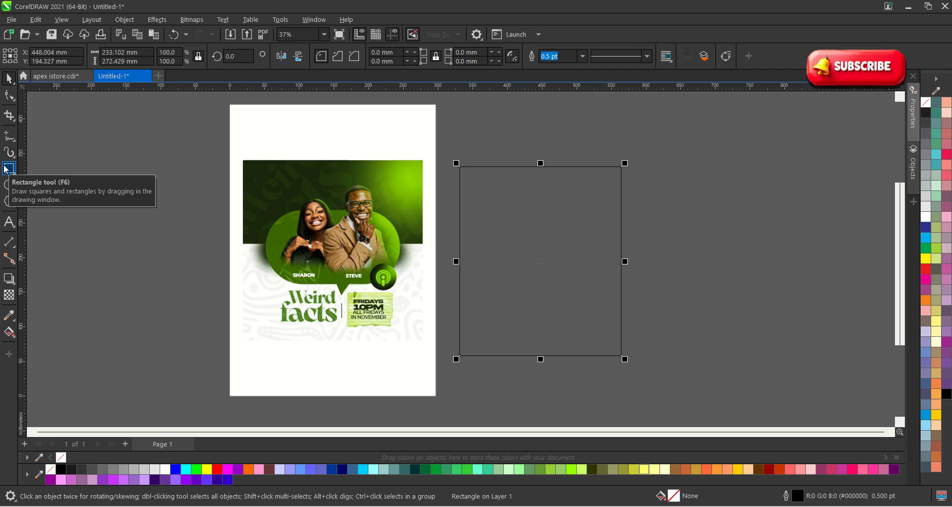
click(570, 296)
click(925, 406)
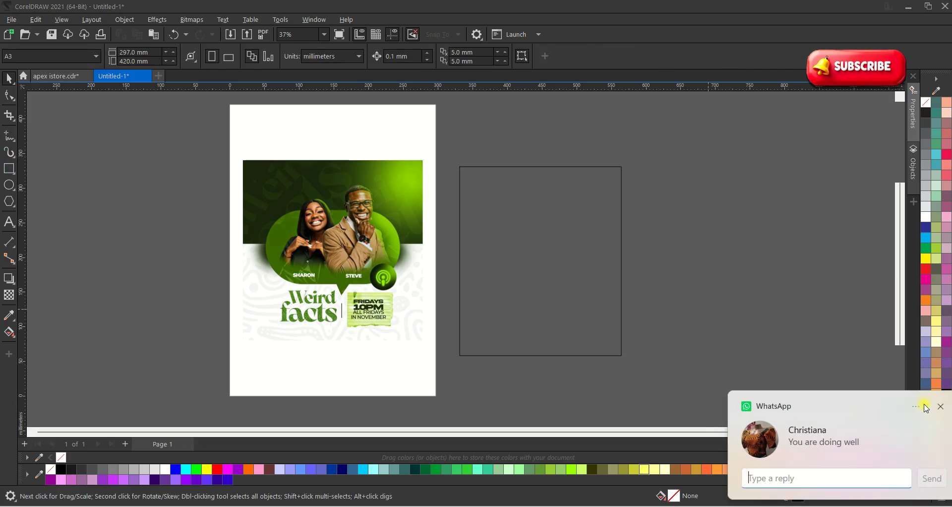
click(479, 257)
drag(624, 264, 624, 264)
click(622, 266)
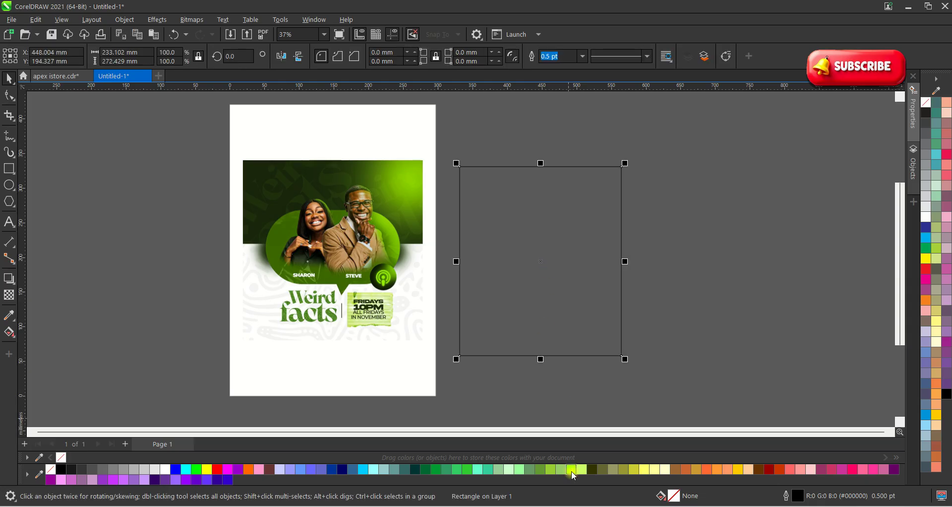
Step: Switch to File Explorer, look through the Downloads folder and the contents of folder 2, and return to CorelDRAW
key(alt+Tab)
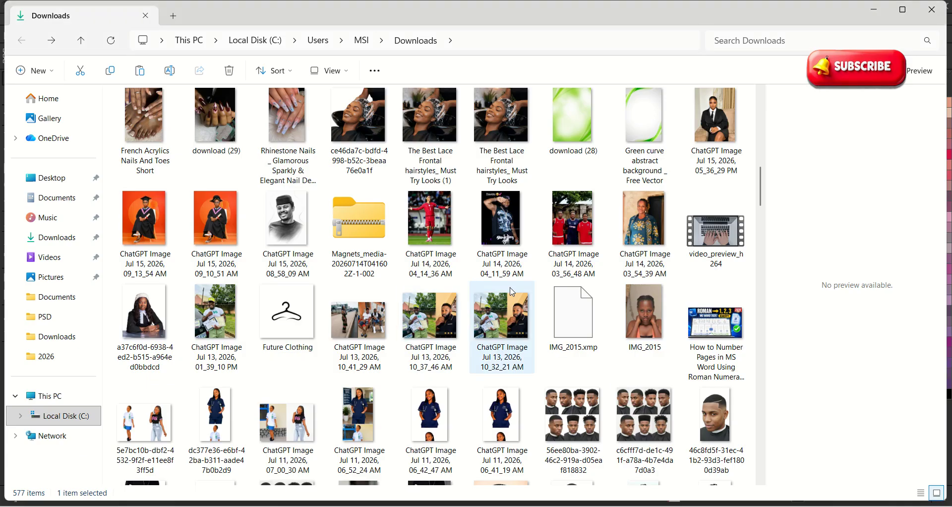
scroll(561, 293, up, 5)
scroll(562, 292, up, 4)
scroll(562, 292, down, 4)
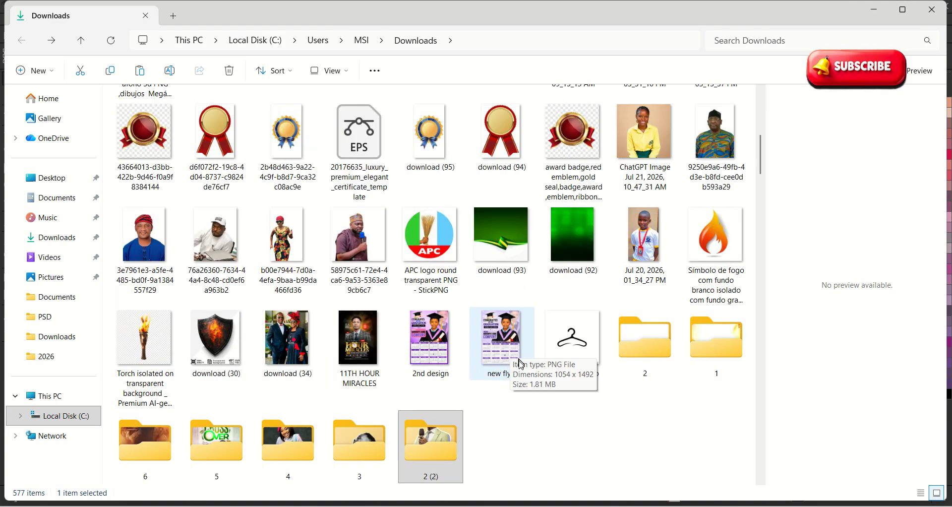
double_click(642, 342)
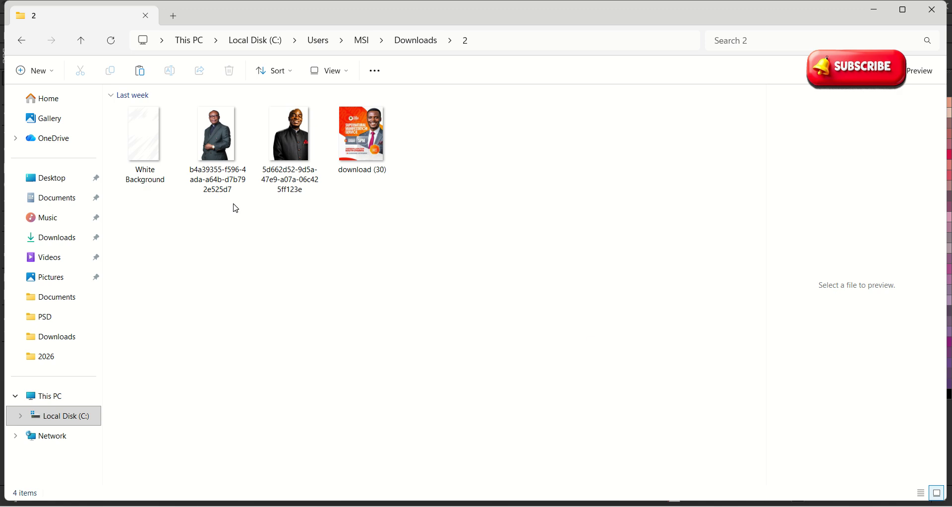
click(20, 43)
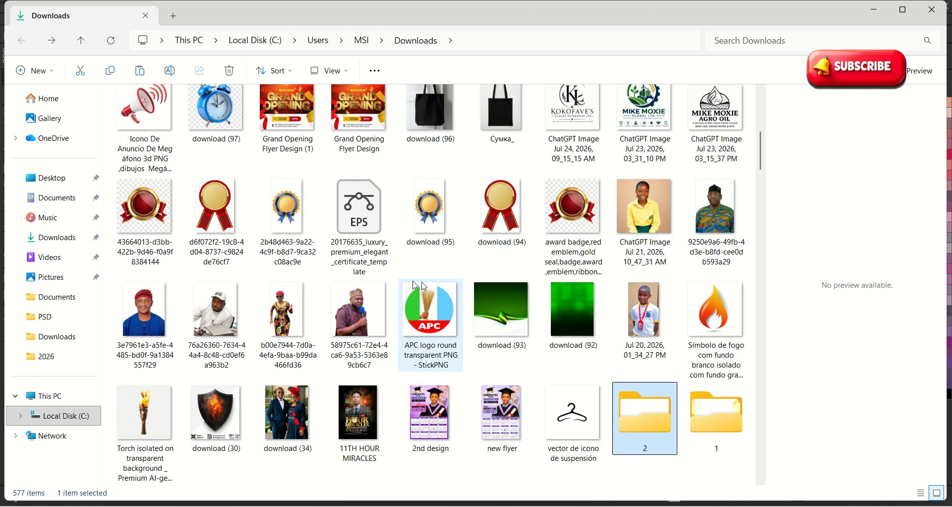
key(alt+Tab)
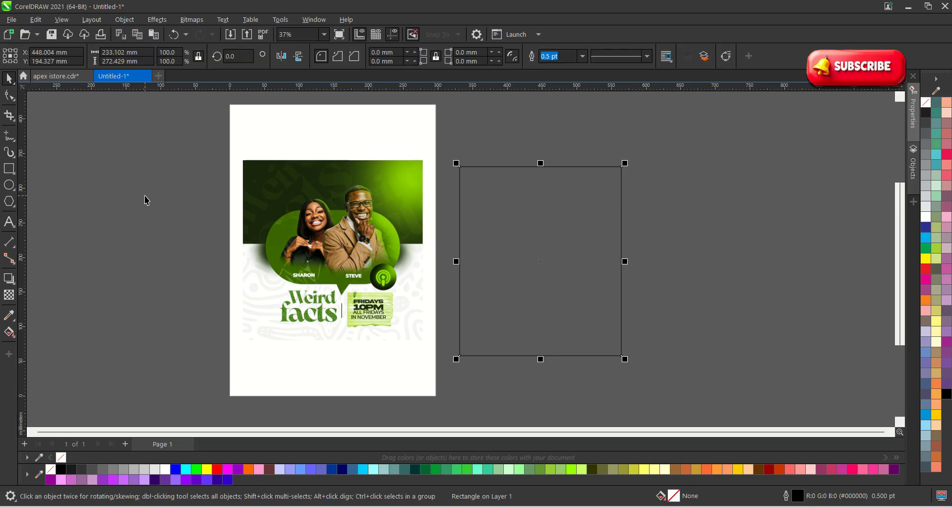
Step: Fill the portrait rectangle with the dark green sampled from the upper corner of the reference flyer
click(9, 315)
click(254, 172)
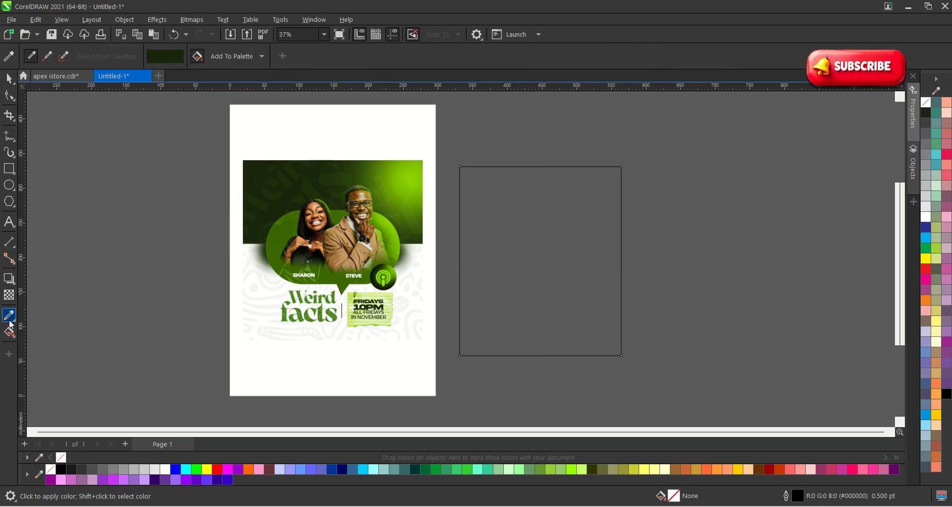
click(527, 235)
key(space)
click(659, 277)
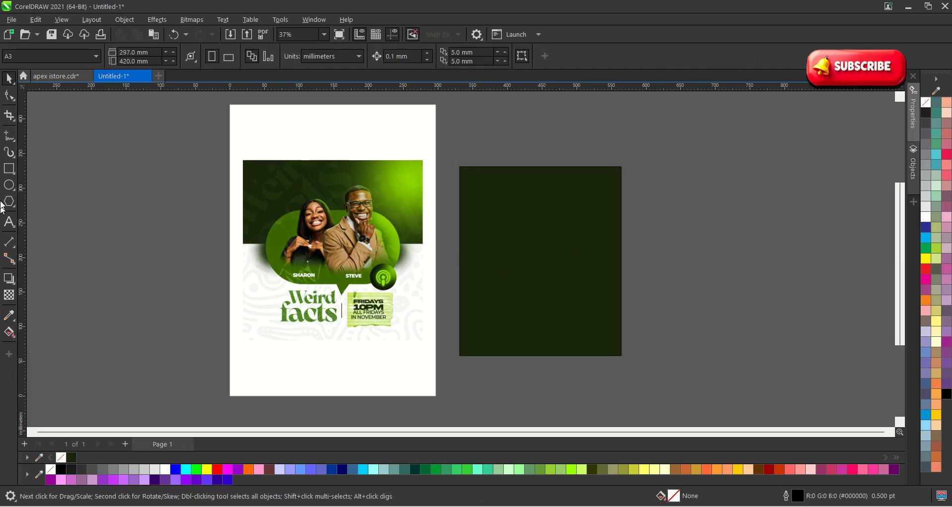
Step: Draw a wider rectangle about 336 mm by 172 mm across the dark green rectangle's lower half and fill it white
click(9, 171)
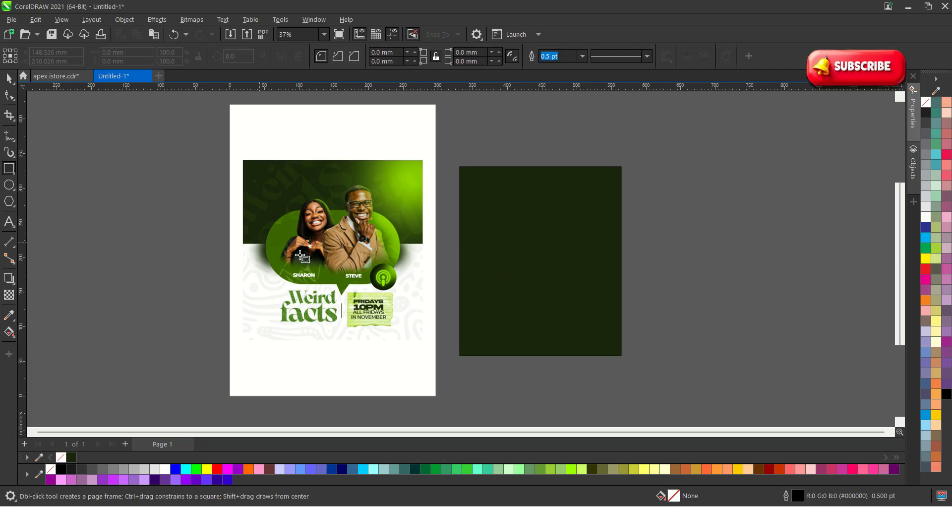
drag(449, 267, 683, 386)
key(space)
click(666, 369)
click(667, 305)
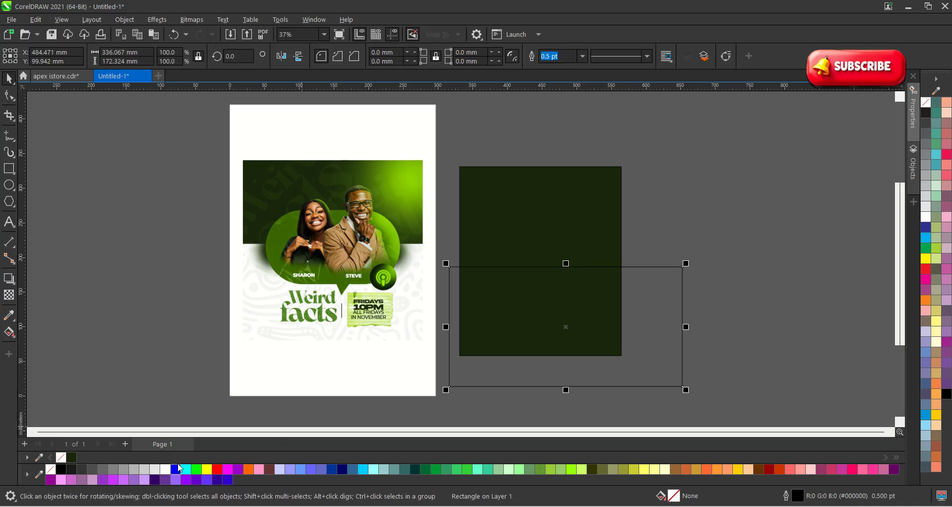
click(167, 470)
Step: Move the white rectangle aside and PowerClip it inside the dark green rectangle
scroll(306, 355, down, 2)
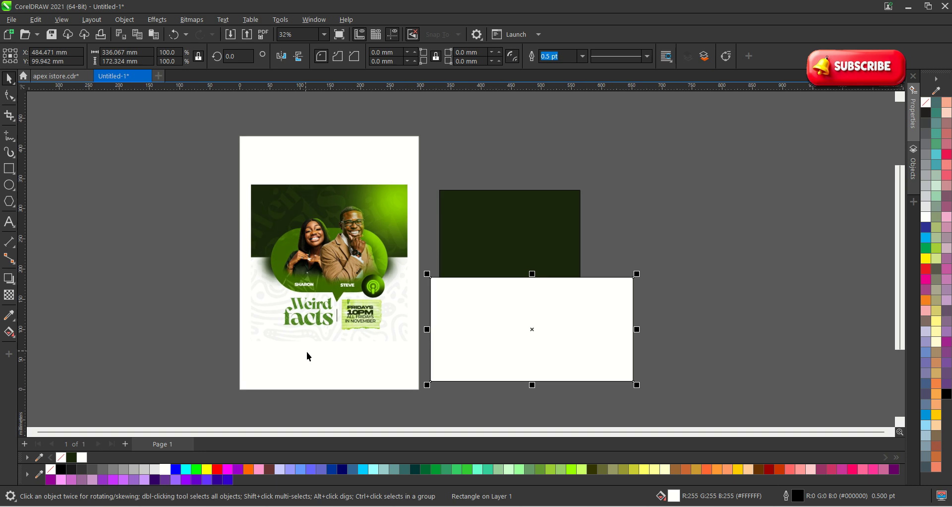
drag(453, 333, 616, 299)
scroll(449, 333, up, 1)
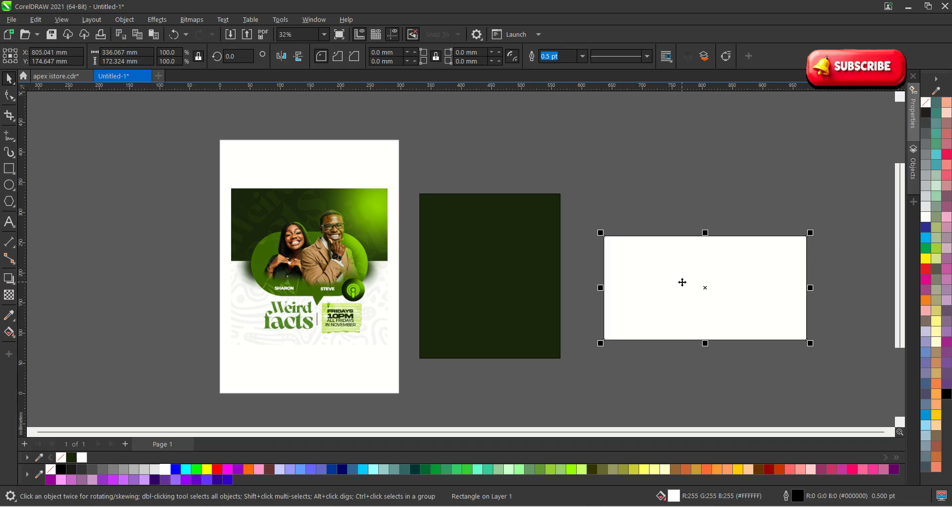
click(127, 21)
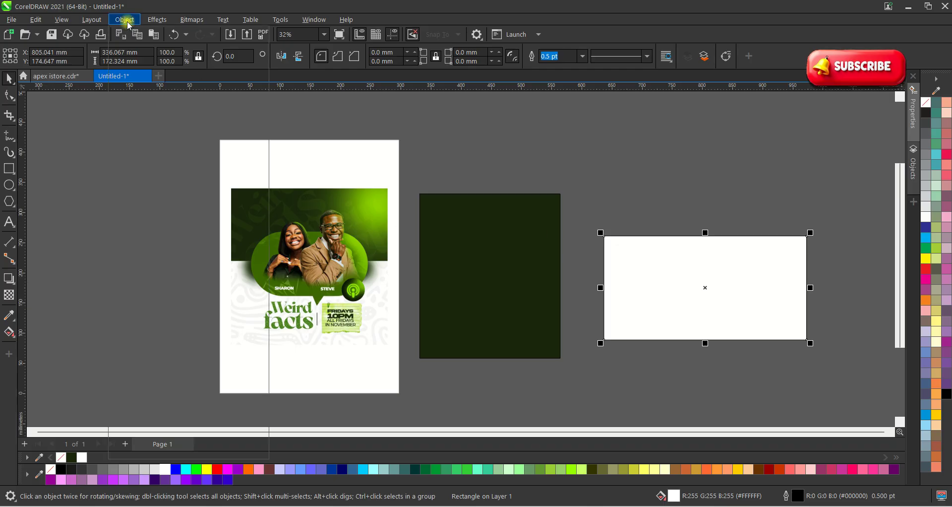
mouse_move(137, 34)
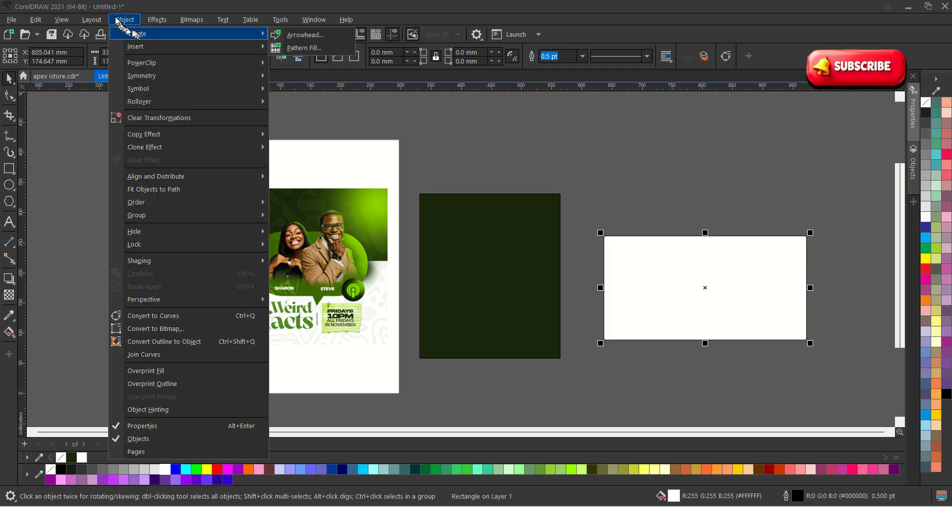
mouse_move(202, 62)
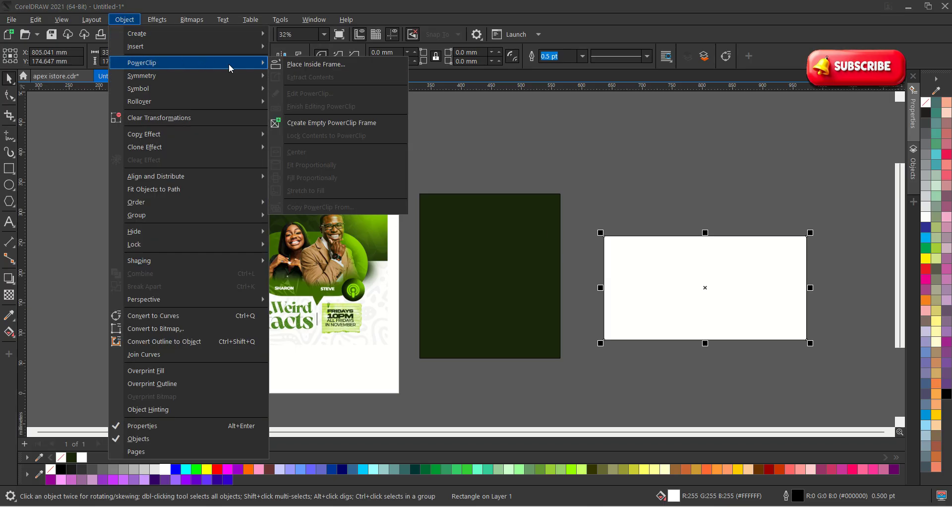
click(317, 61)
click(479, 299)
click(629, 319)
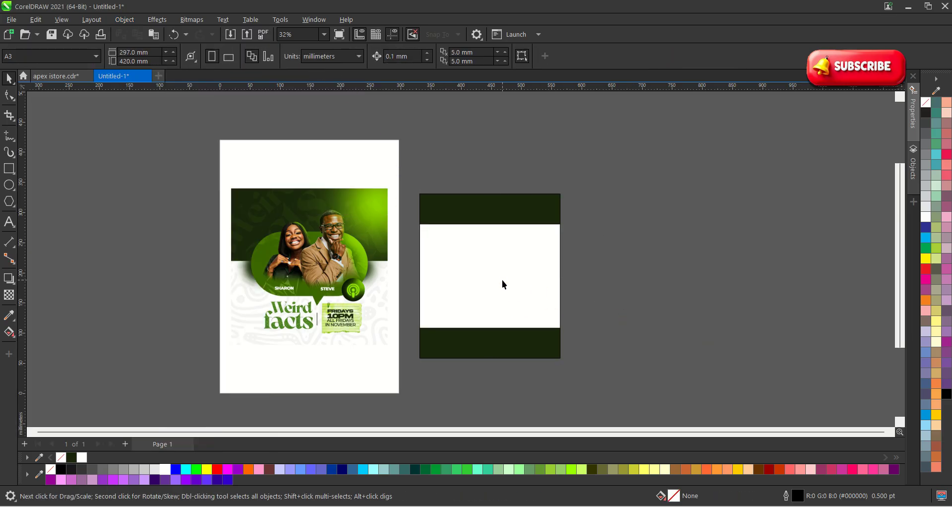
Step: Edit the PowerClip contents: move the white rectangle down over the frame's lower half and set its outline width to None
double_click(495, 273)
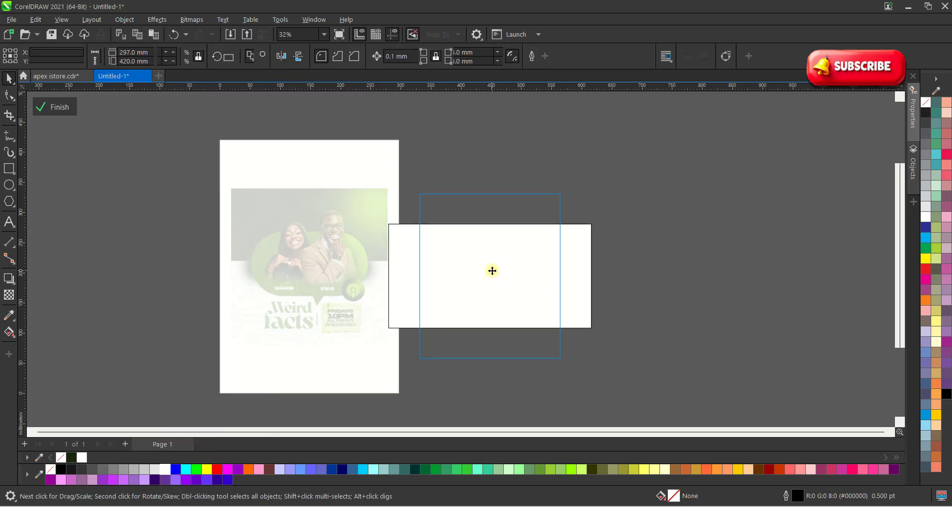
drag(484, 280, 485, 328)
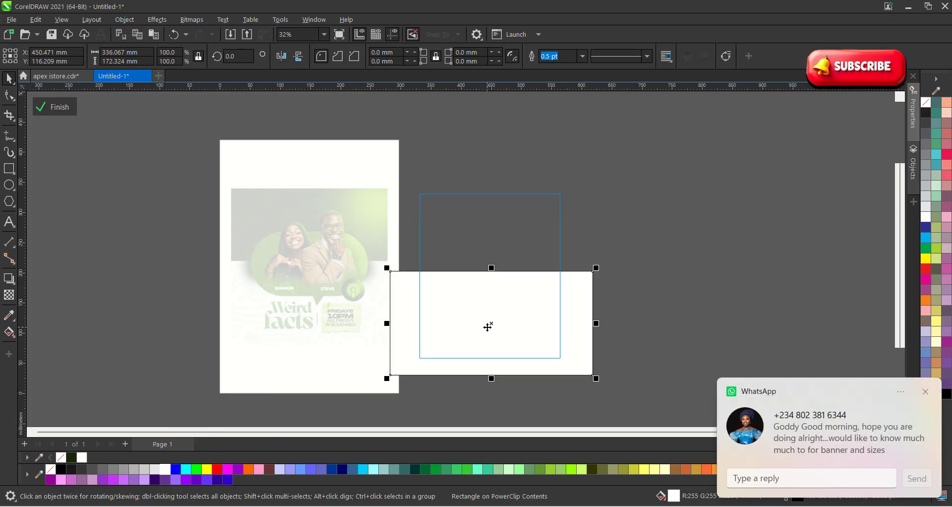
click(926, 393)
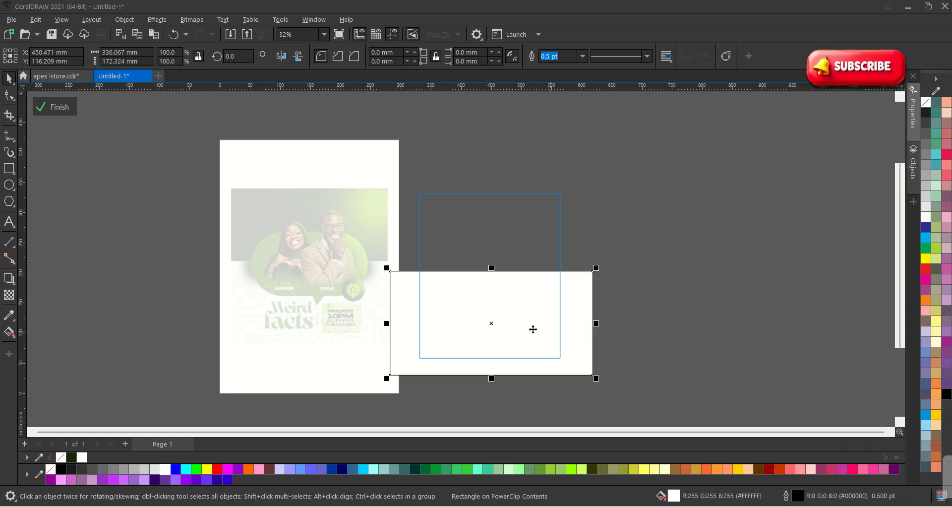
mouse_move(476, 333)
mouse_down()
mouse_move(476, 344)
mouse_move(477, 330)
mouse_up()
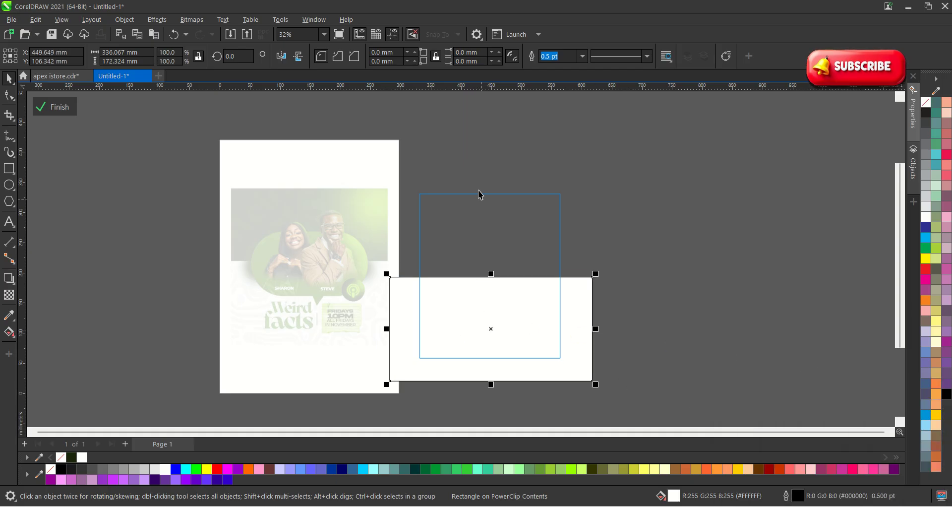
click(583, 58)
click(553, 72)
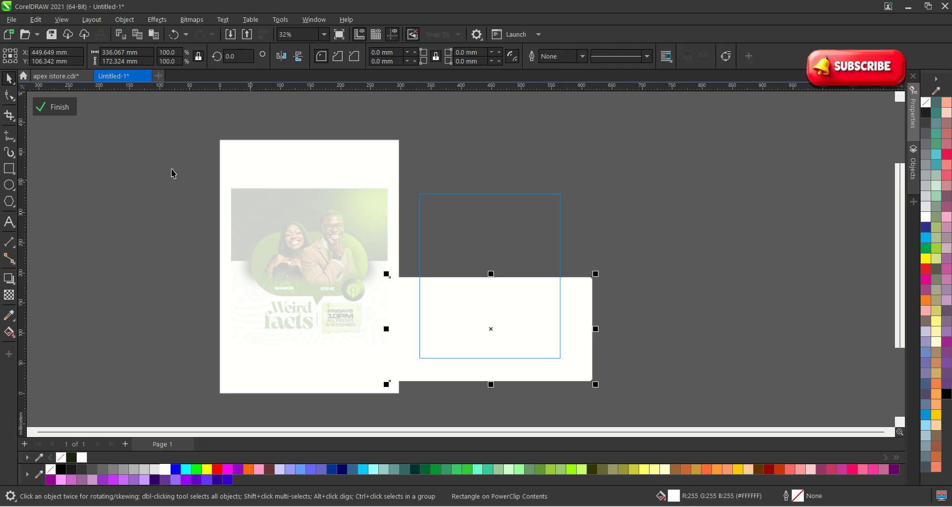
click(56, 106)
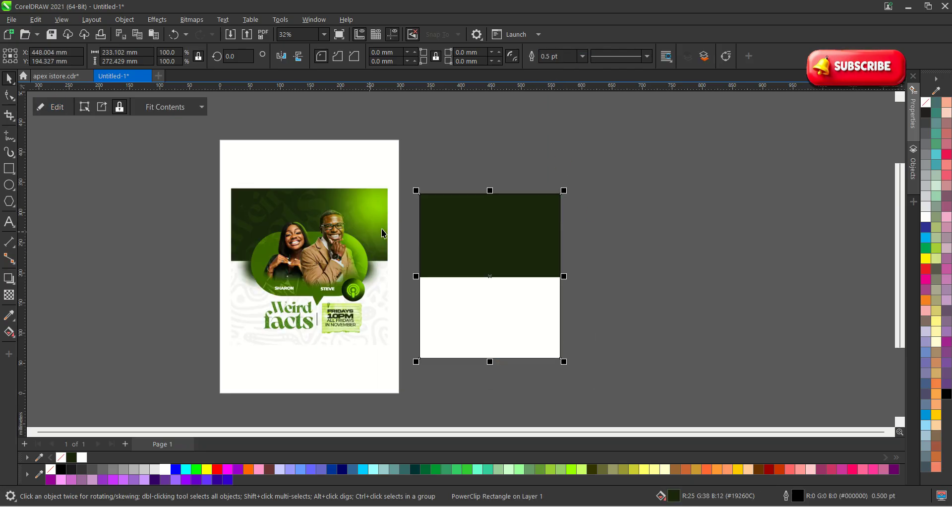
click(681, 201)
Step: Apply a linear fountain fill to the dark green frame, running diagonally upward from dark green to lime green
click(536, 231)
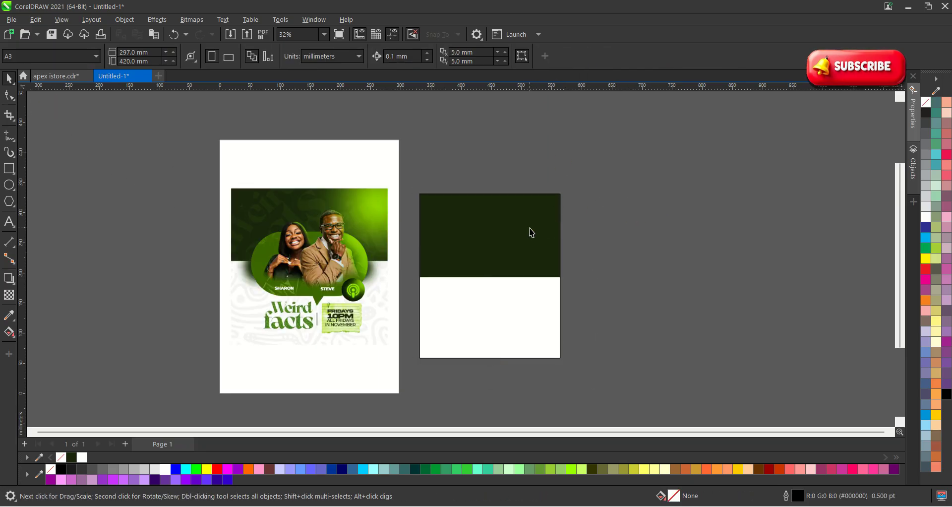
click(492, 220)
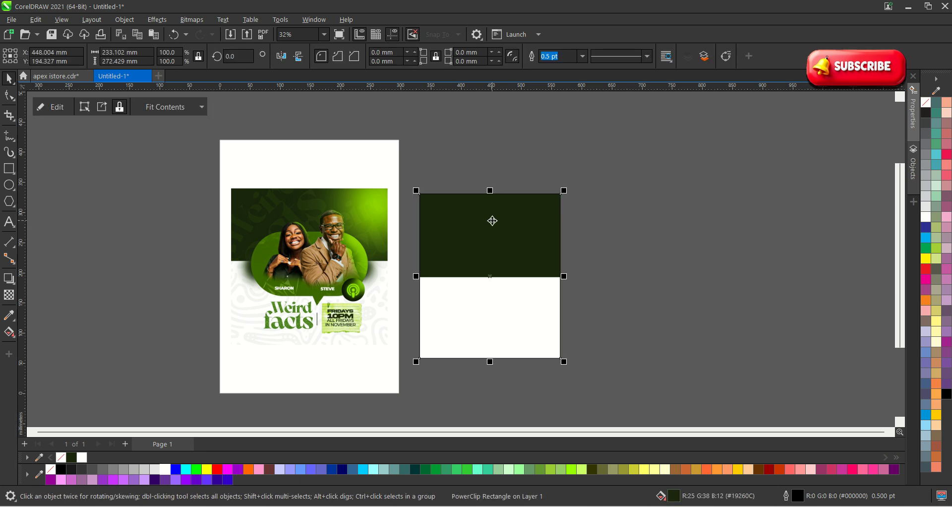
click(10, 332)
drag(419, 268, 563, 207)
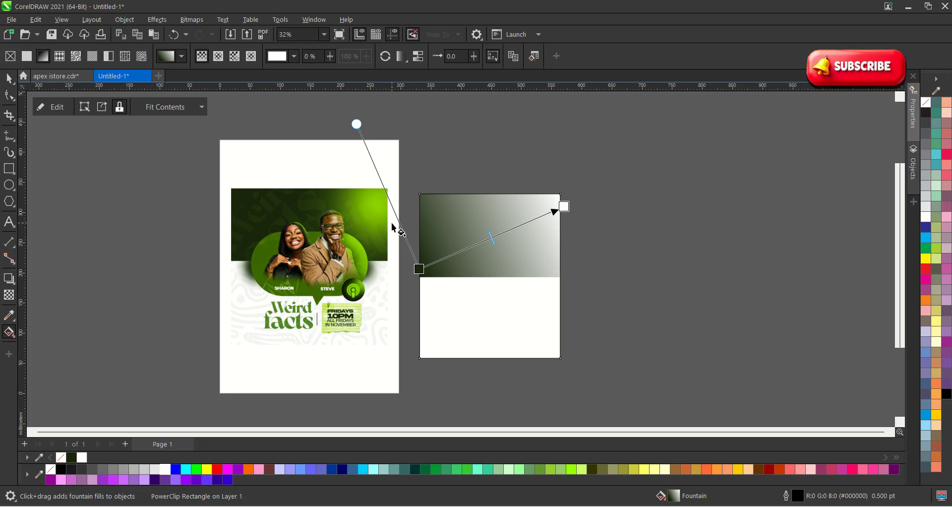
click(564, 207)
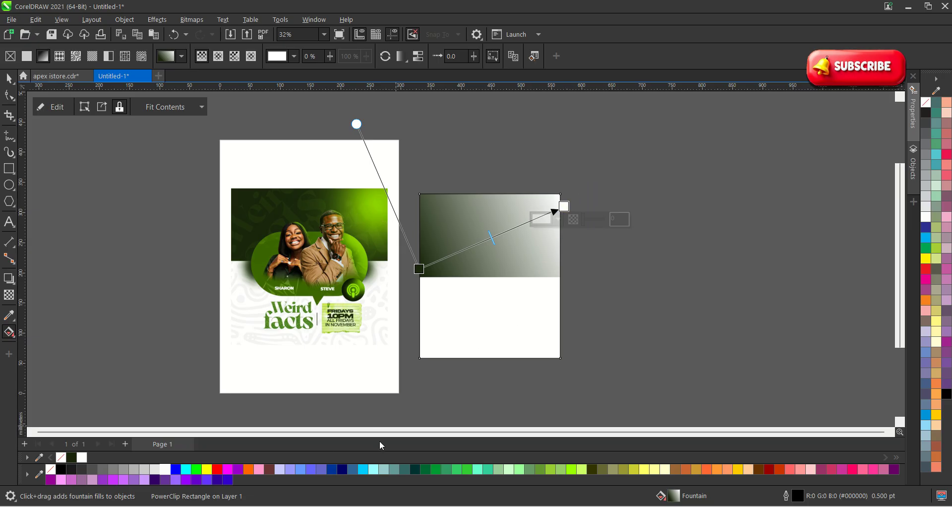
click(570, 470)
Step: Adjust the gradient's start, end and midpoint so a soft green glow falls only on the frame's upper-right corner
drag(420, 270, 504, 227)
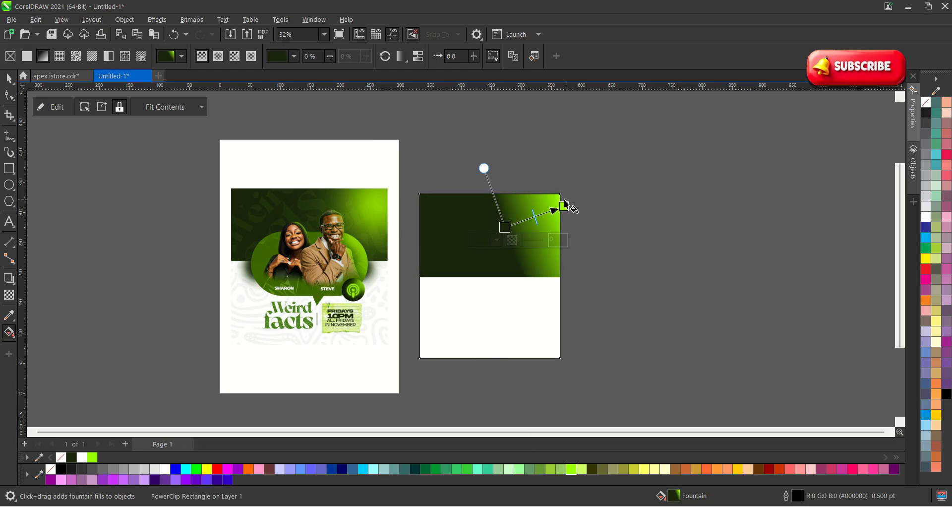
drag(564, 206, 614, 165)
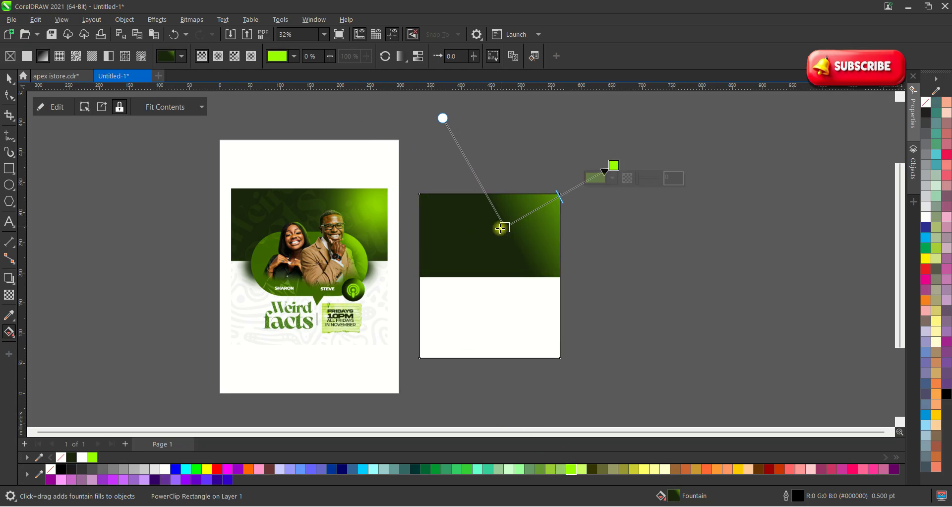
drag(503, 227, 491, 234)
drag(554, 202, 588, 179)
key(space)
scroll(534, 231, up, 1)
click(649, 276)
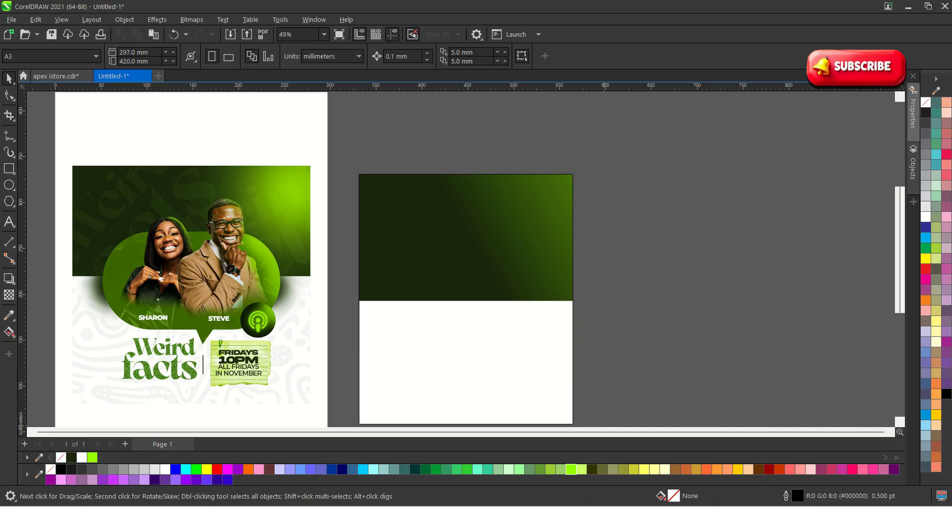
Step: Switch to the Downloads folder in File Explorer and look through its files and folders for speaker photos to use on the flyer
key(alt+Tab)
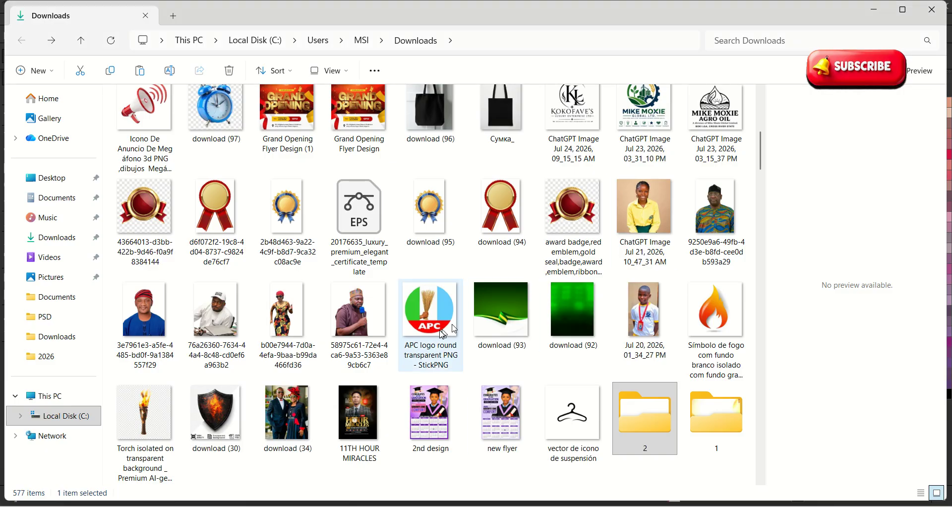
scroll(313, 334, up, 2)
scroll(313, 334, up, 2)
scroll(313, 334, down, 10)
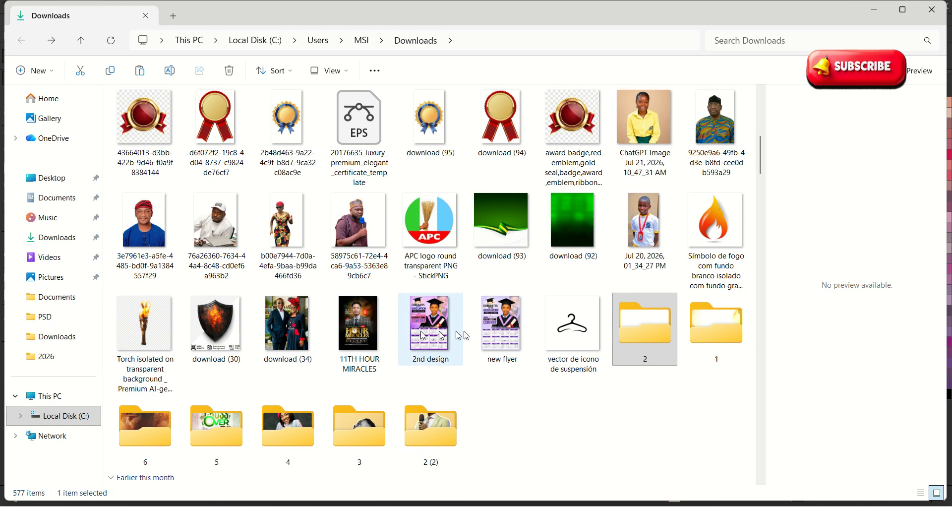
scroll(468, 336, down, 4)
scroll(468, 334, up, 5)
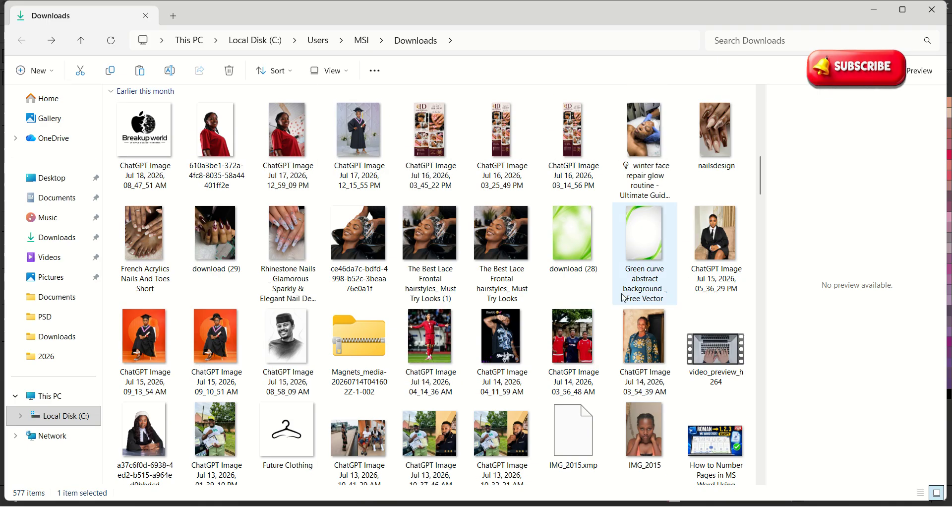
scroll(519, 324, up, 5)
scroll(561, 319, down, 2)
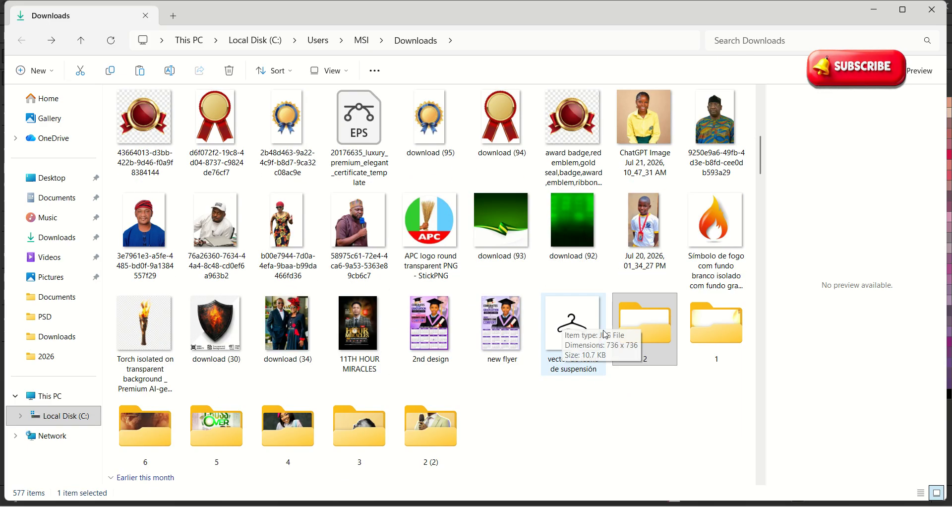
Step: Try placing the photo of the man at the lectern from folder 2 (2) into the CorelDRAW flyer document, and delete it
double_click(435, 440)
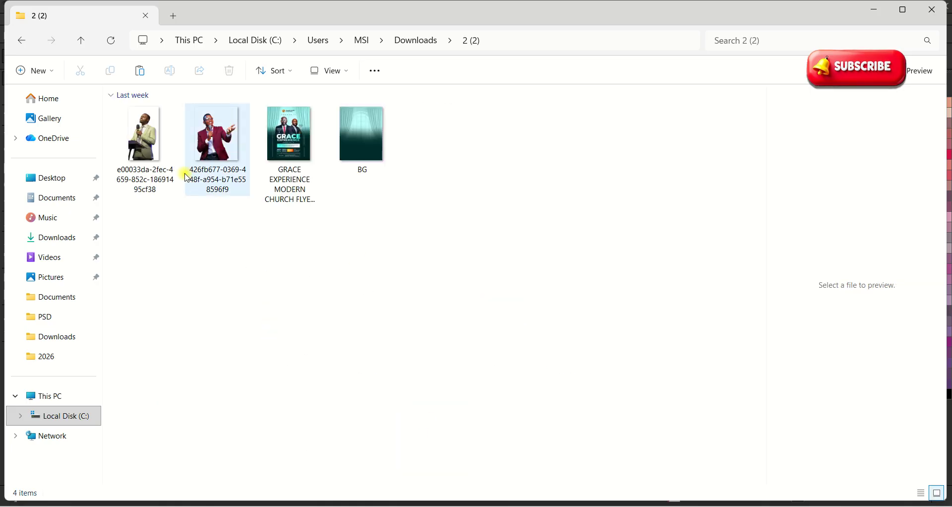
click(147, 150)
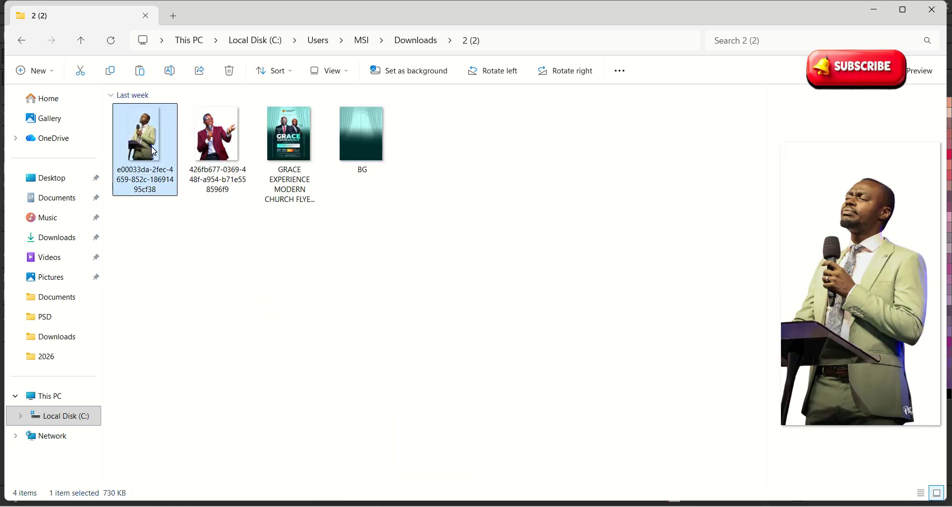
key(alt+Tab)
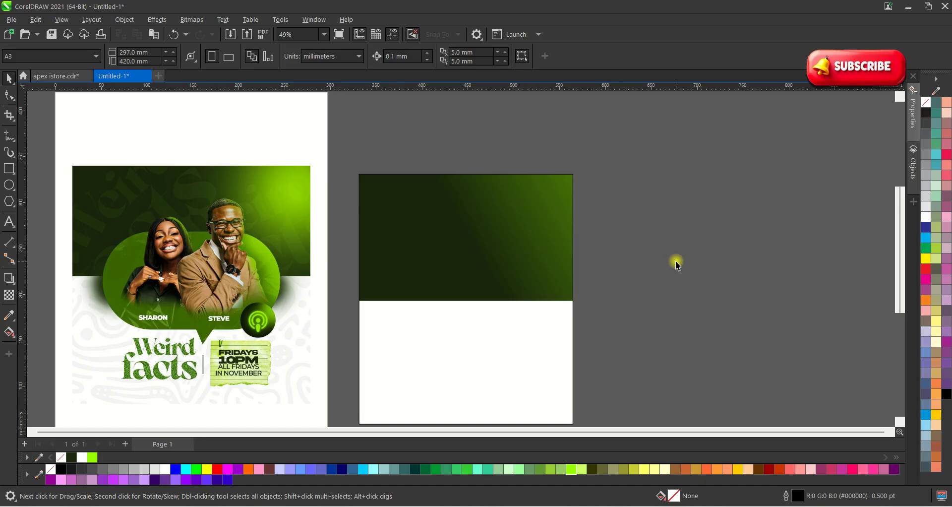
key(ctrl+v)
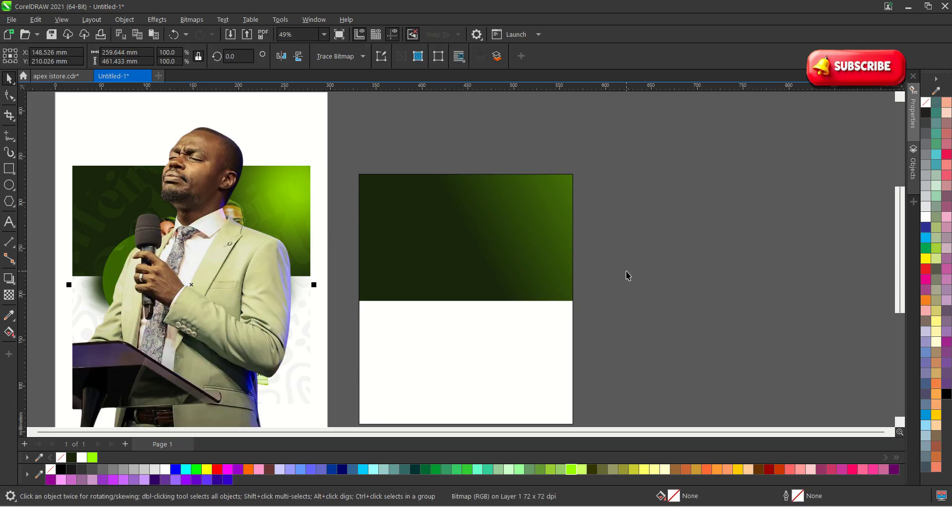
scroll(365, 214, down, 3)
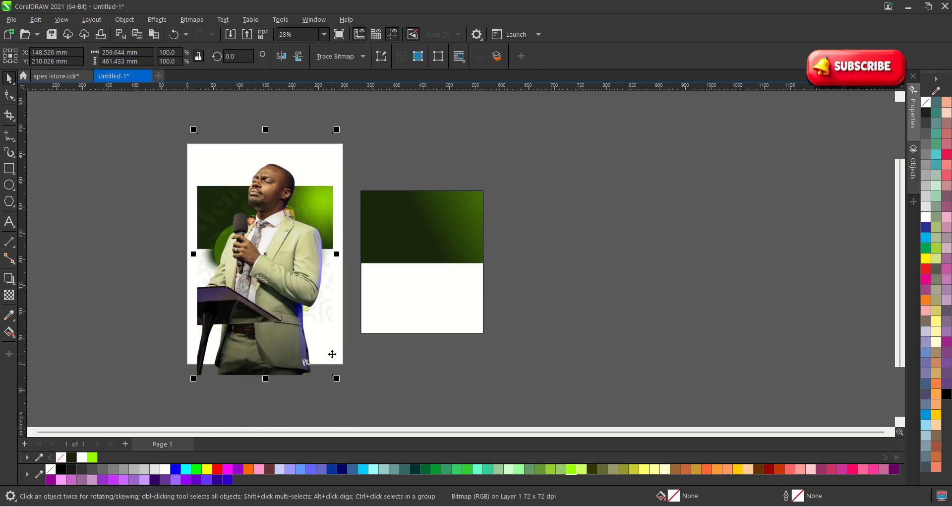
key(Delete)
Step: Return to File Explorer and check folder 3 and the rest of Downloads for a suitable speaker photo
key(alt+Tab)
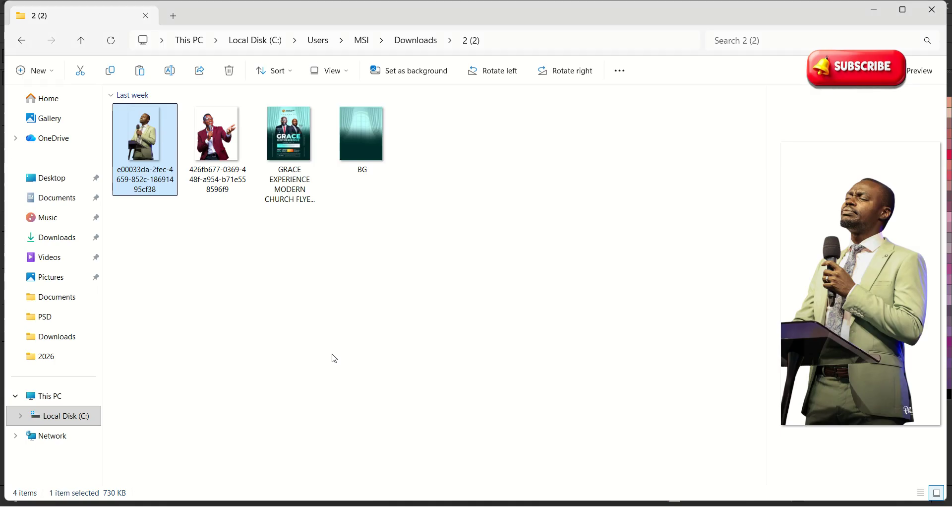
key(alt+Tab)
key(alt+Tab)
key(alt+Tab)
key(alt+Tab)
key(alt+Tab)
key(alt+Tab)
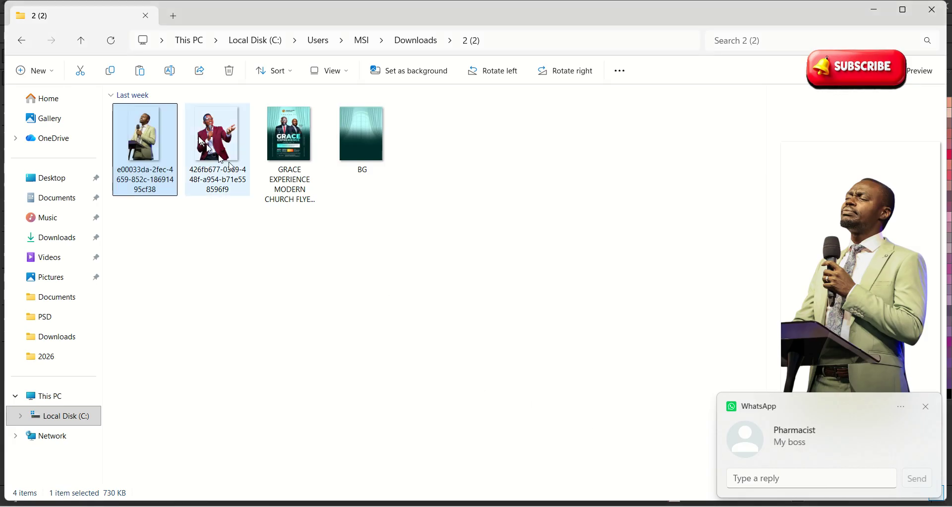
click(20, 47)
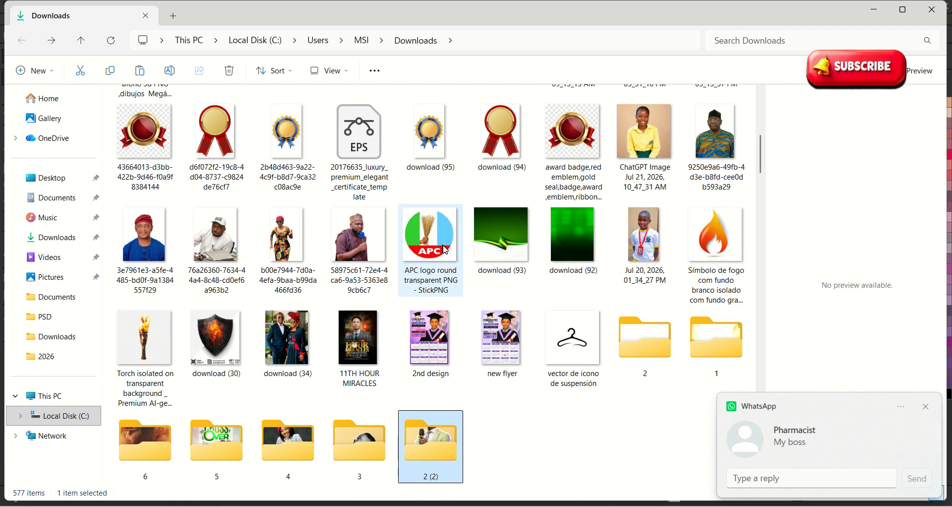
double_click(358, 448)
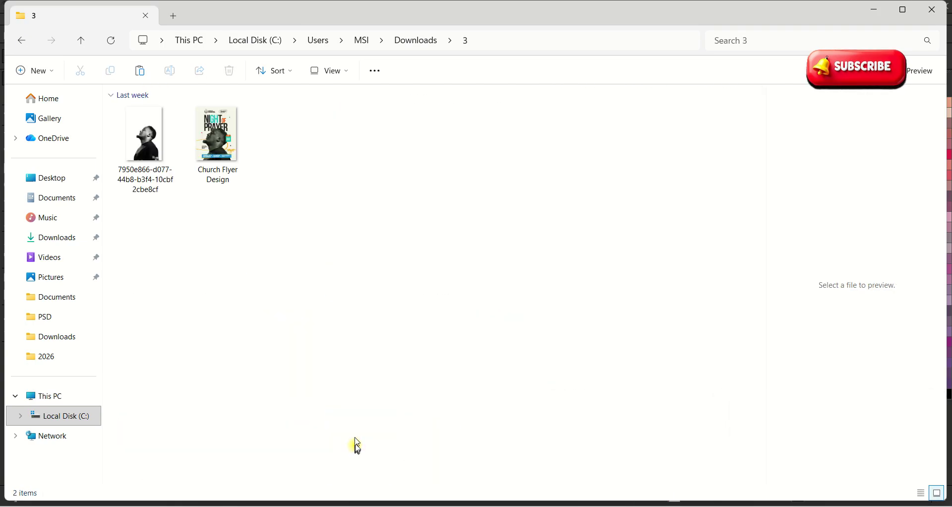
click(20, 40)
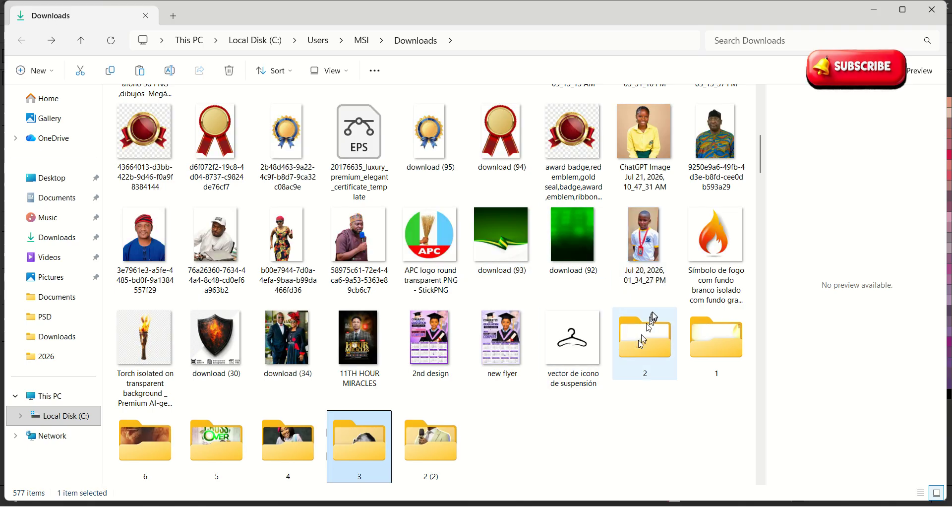
scroll(439, 310, down, 5)
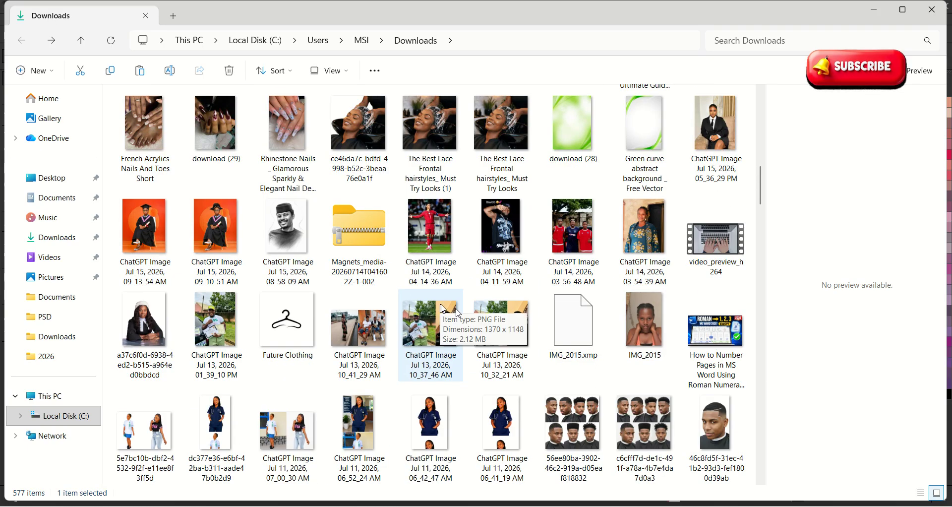
scroll(520, 341, down, 5)
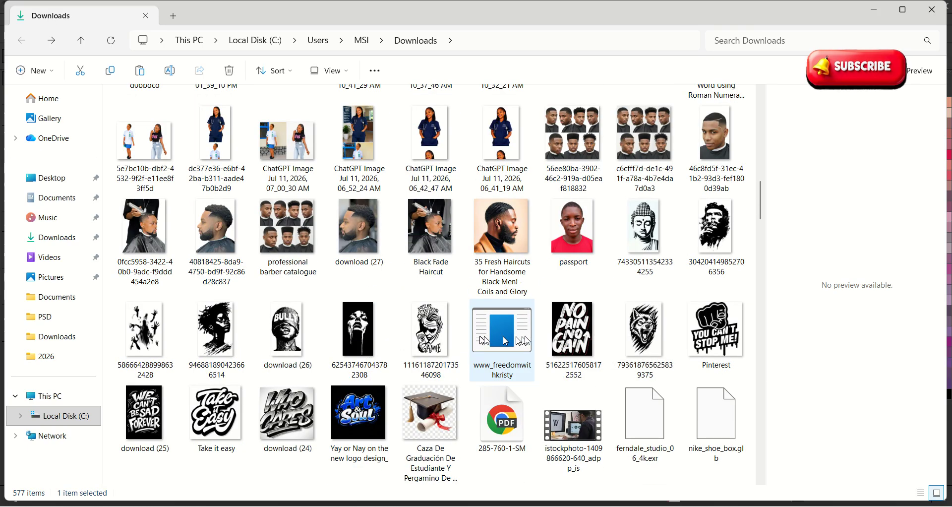
scroll(558, 307, down, 3)
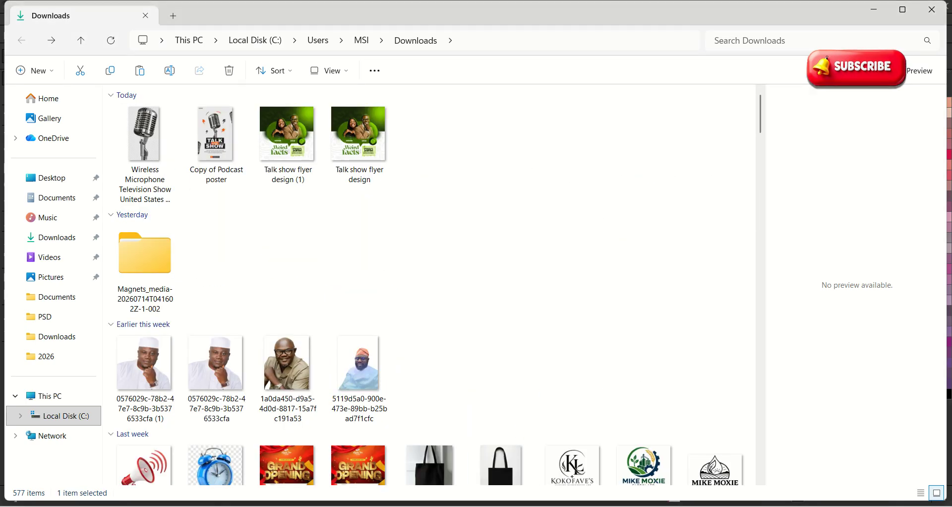
Step: Switch to the open Pinterest page in the browser and get its search ready for a new query
key(alt+Tab)
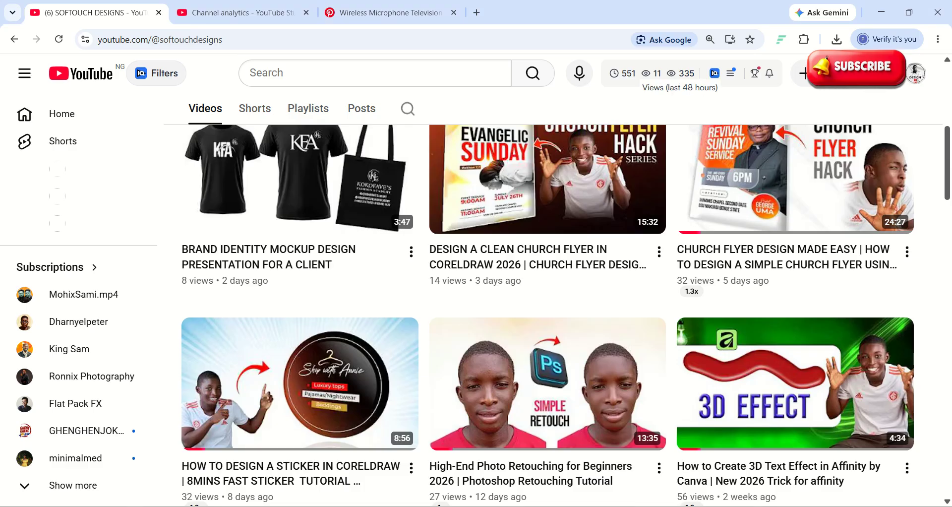
click(280, 13)
click(377, 15)
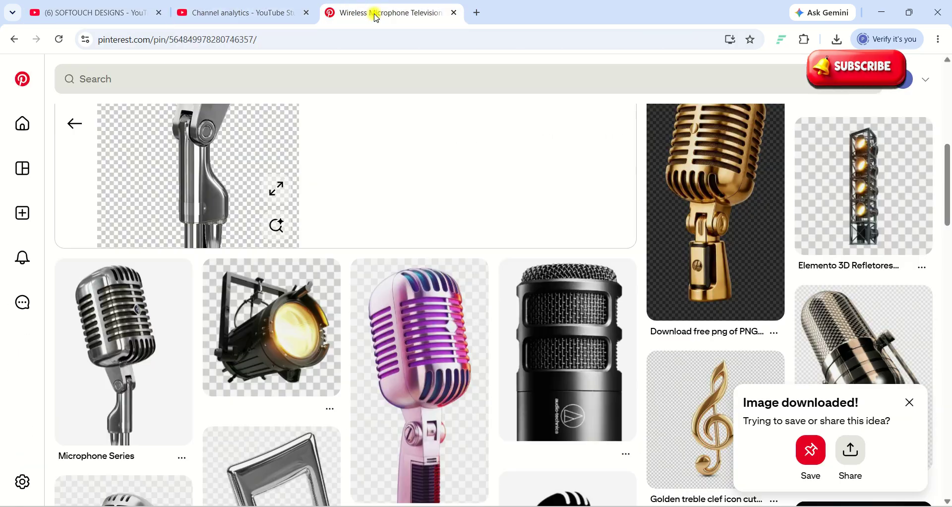
scroll(259, 140, up, 10)
click(217, 83)
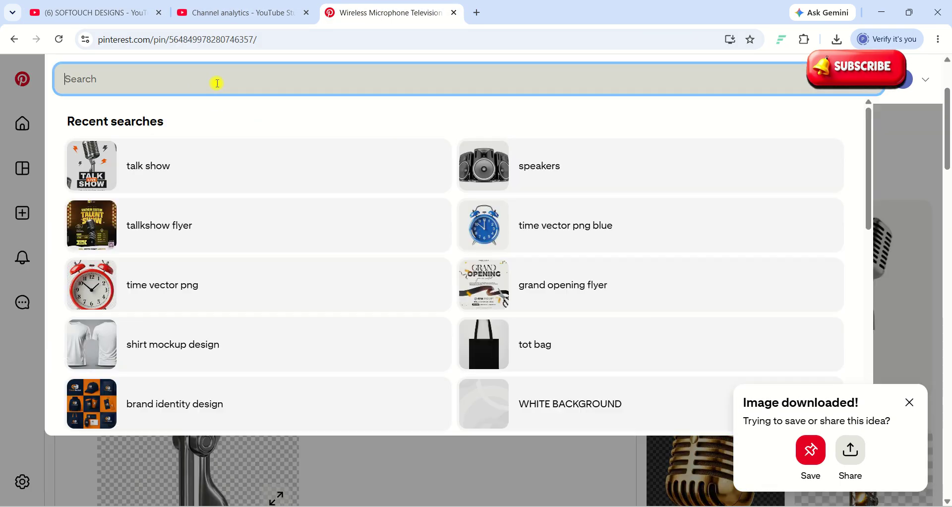
text(tak)
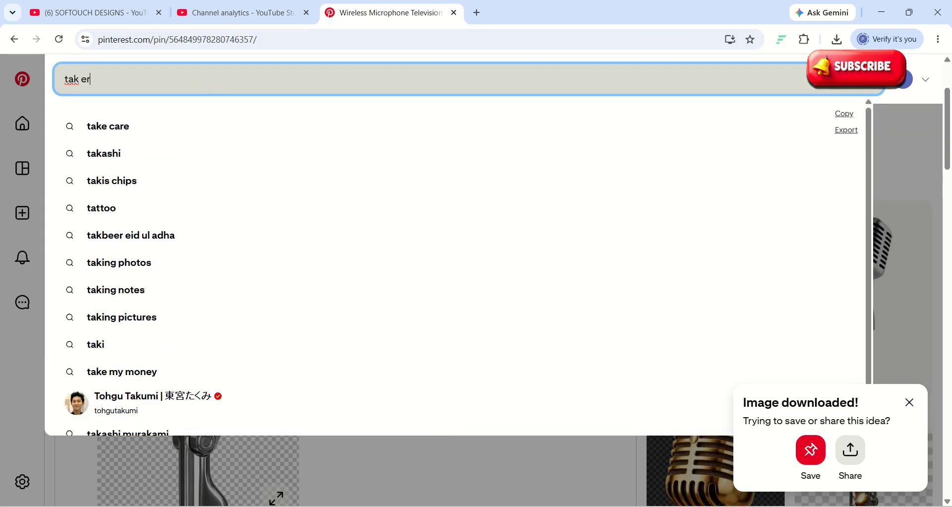
key(BackSpace)
text(lk sno)
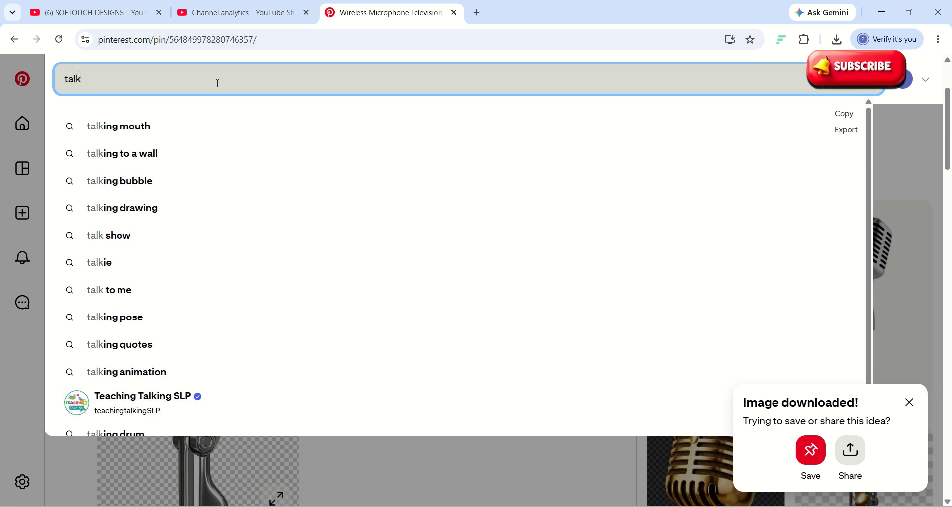
key(BackSpace)
key(BackSpace)
key(BackSpace)
key(BackSpace)
key(BackSpace)
key(BackSpace)
key(BackSpace)
key(BackSpace)
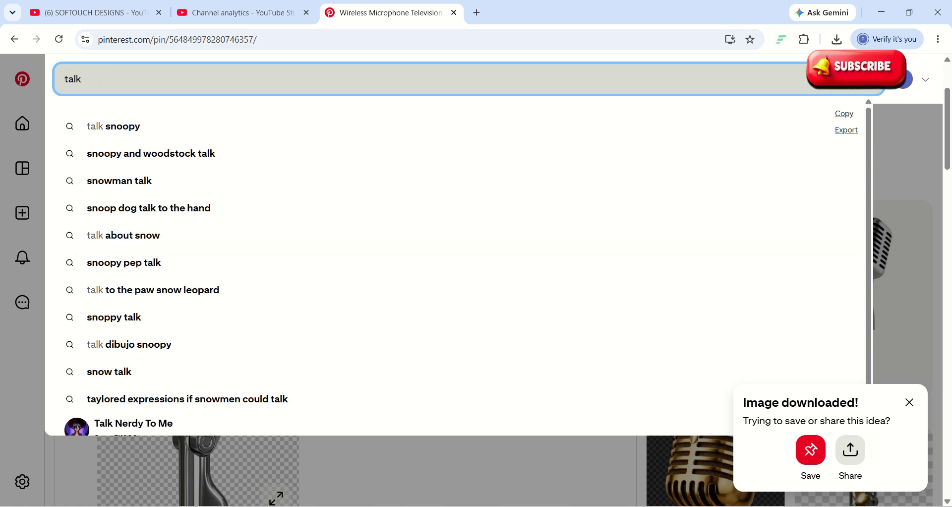
Step: Search Pinterest for "public speaker"
text(public)
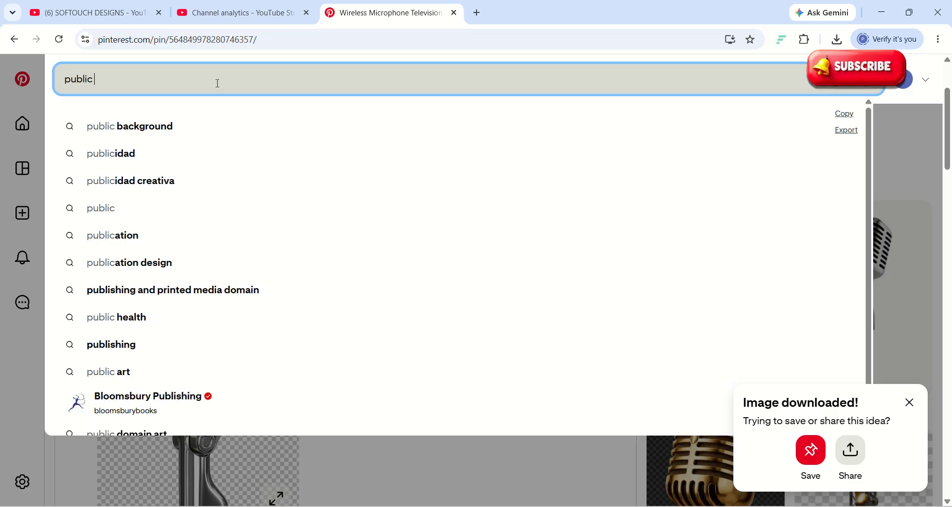
text( speak)
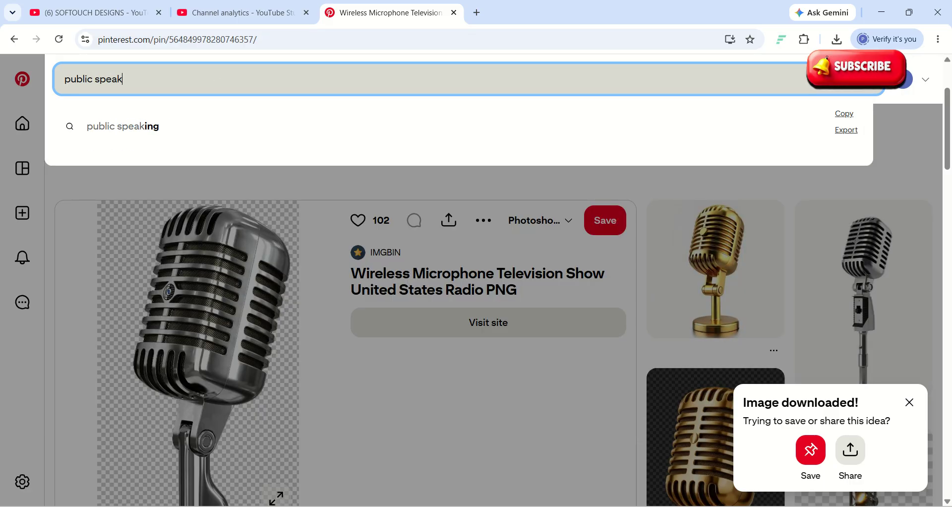
text(er)
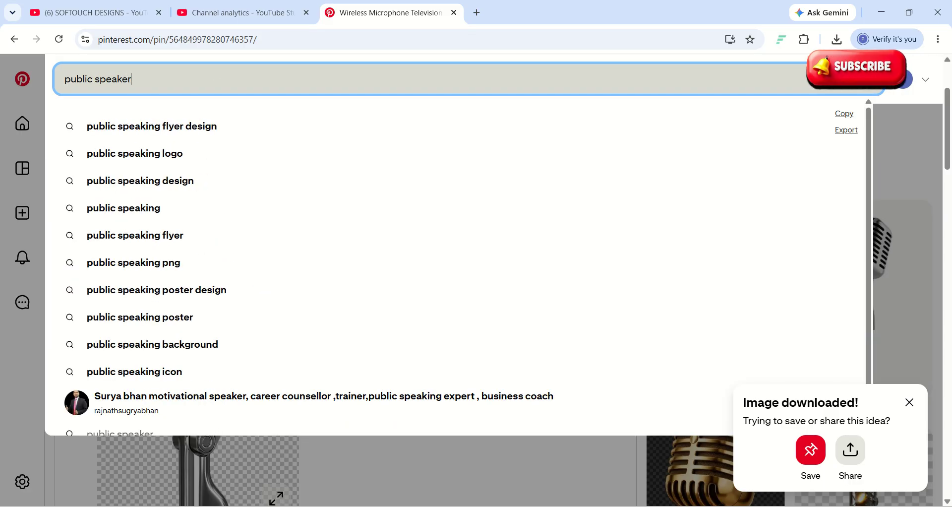
key(Return)
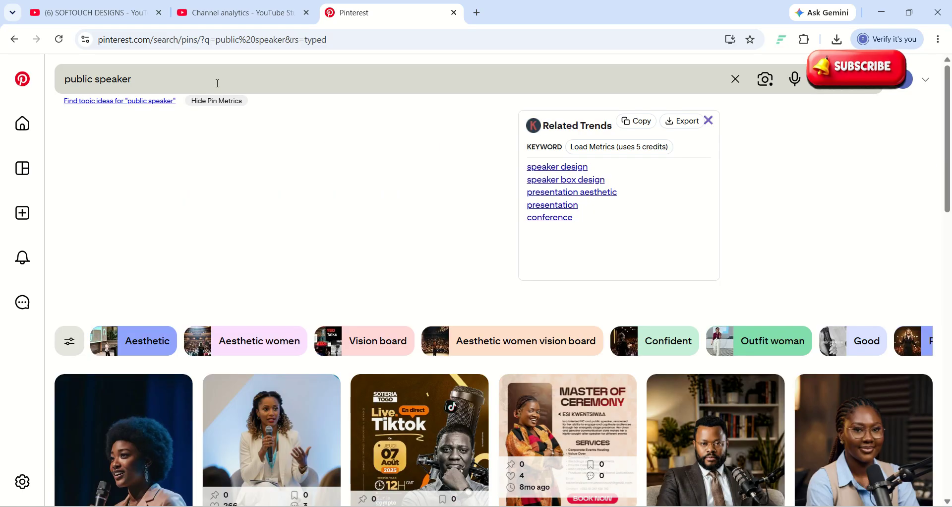
Step: Open the result of the woman in a teal shirt holding a microphone on a blue background and download its image
scroll(637, 296, down, 4)
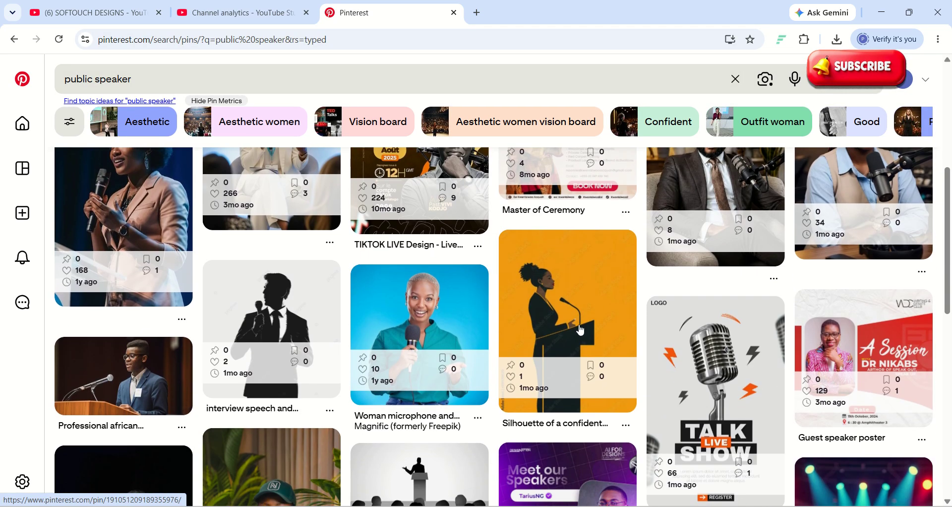
click(420, 268)
scroll(315, 310, down, 3)
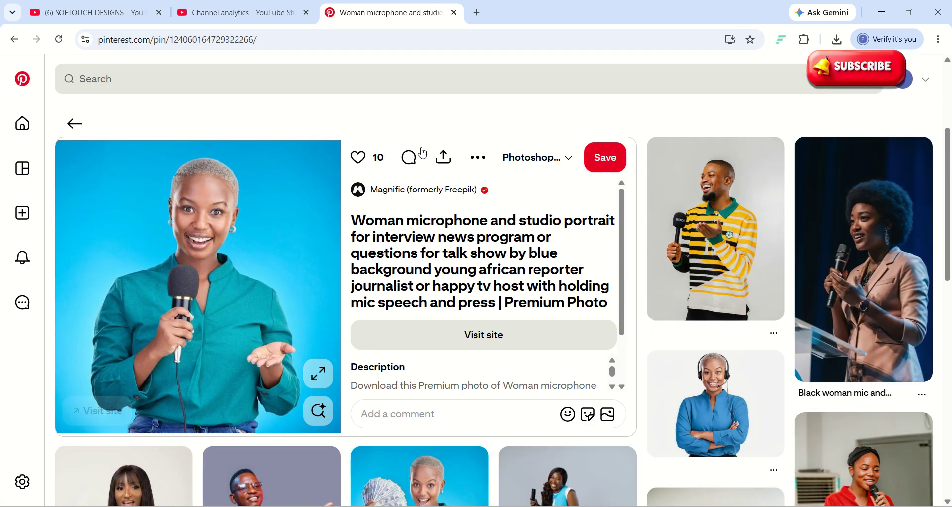
click(479, 158)
click(450, 198)
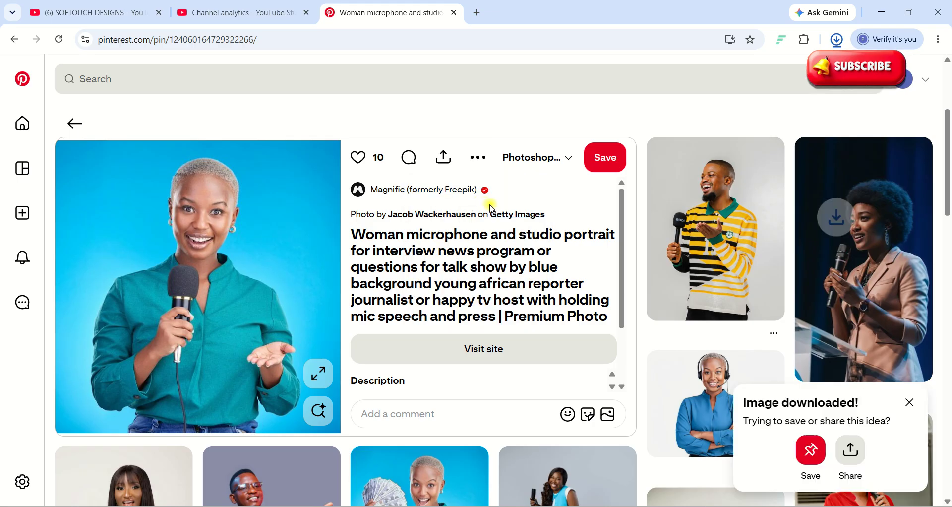
Step: Download the related "Speaking Engagement" image of the seated woman in a white dress, and open the browser's recent download history
scroll(261, 395, down, 5)
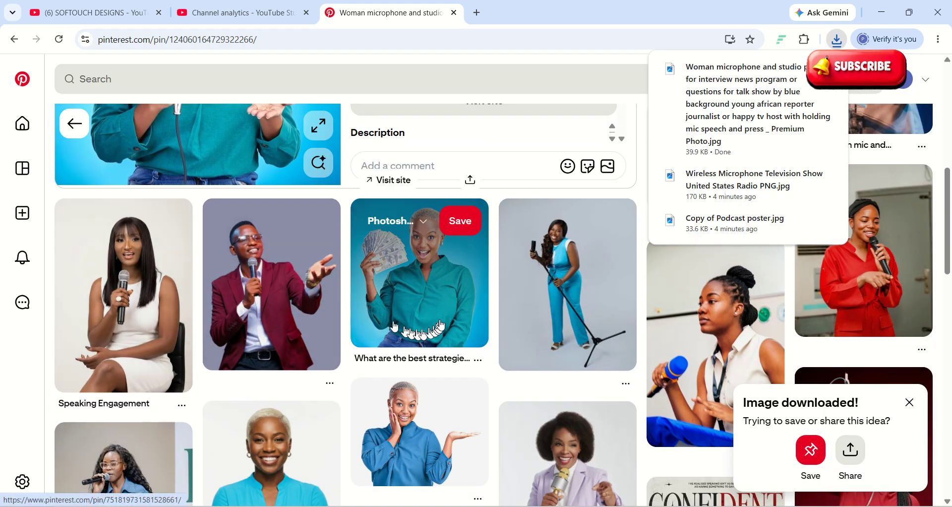
click(142, 305)
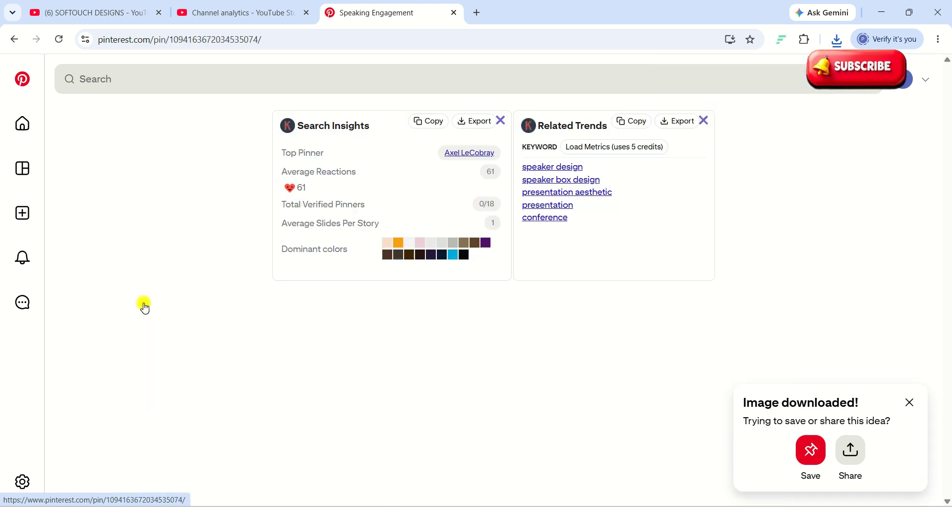
scroll(312, 379, down, 4)
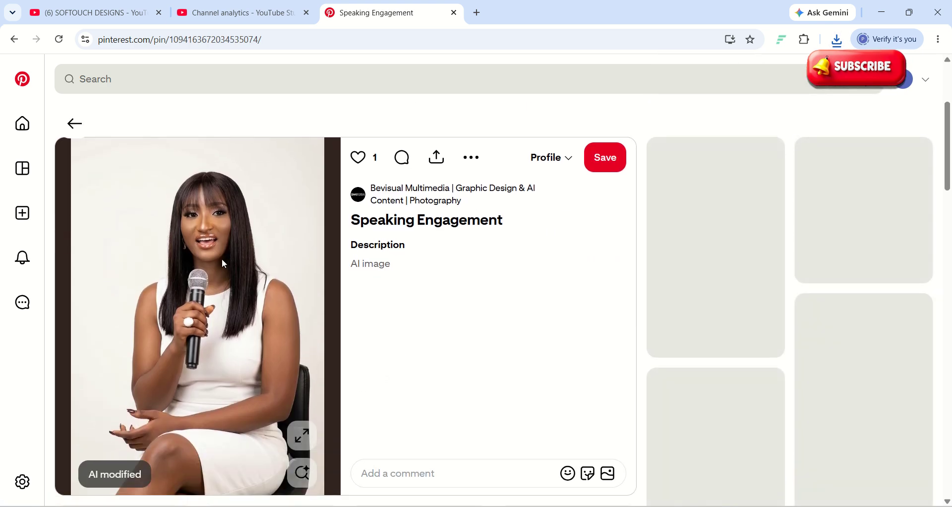
click(471, 157)
click(438, 251)
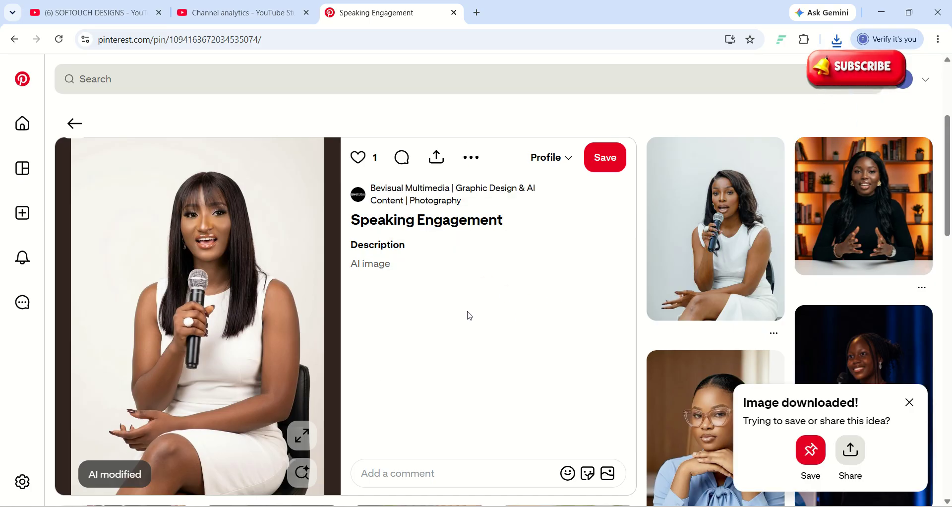
click(837, 39)
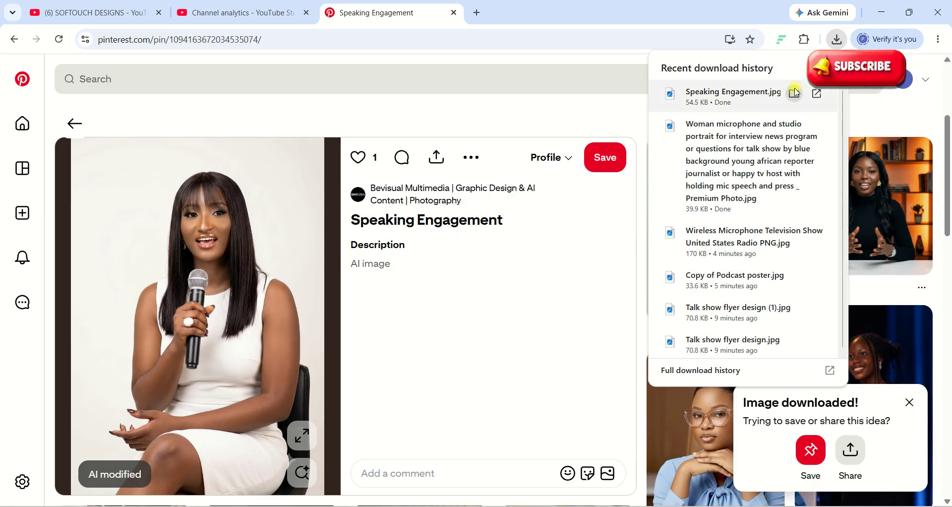
Step: Show the downloaded Speaking Engagement image in its folder and check the two downloaded speaker photos
click(791, 92)
click(439, 144)
click(500, 140)
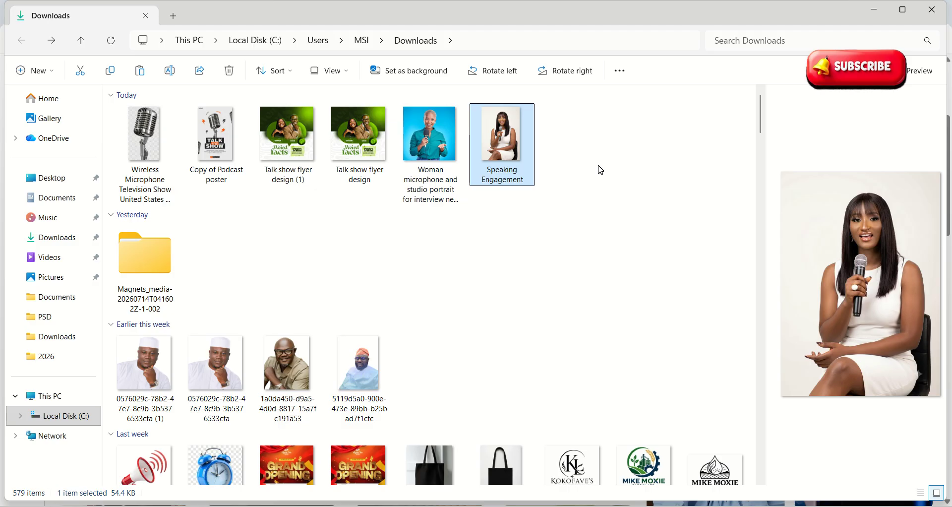
Step: Switch to CorelDRAW and place the cutout photos of both speakers beside the reference flyer
drag(711, 226, 557, 111)
drag(580, 141, 629, 262)
key(alt+Tab)
key(alt+Tab)
key(alt+Tab)
key(alt+Tab)
key(alt+Tab)
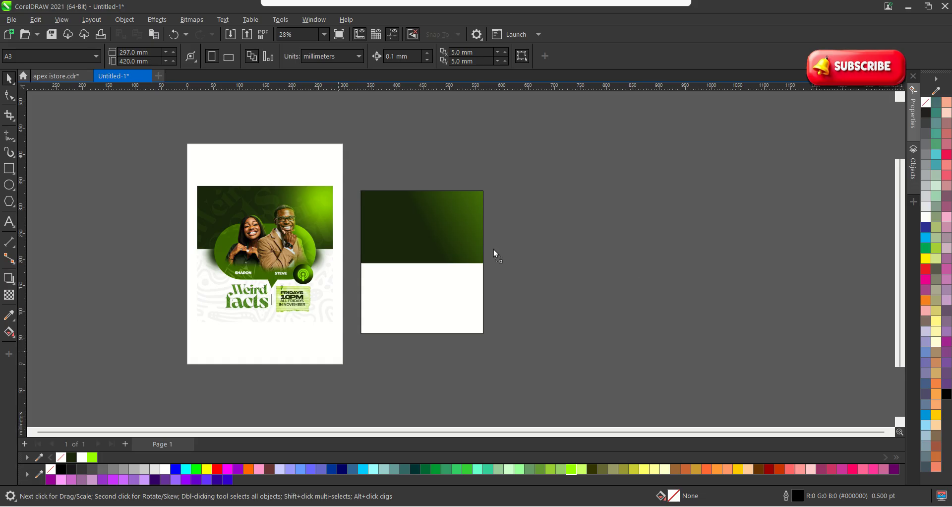
drag(495, 254, 494, 255)
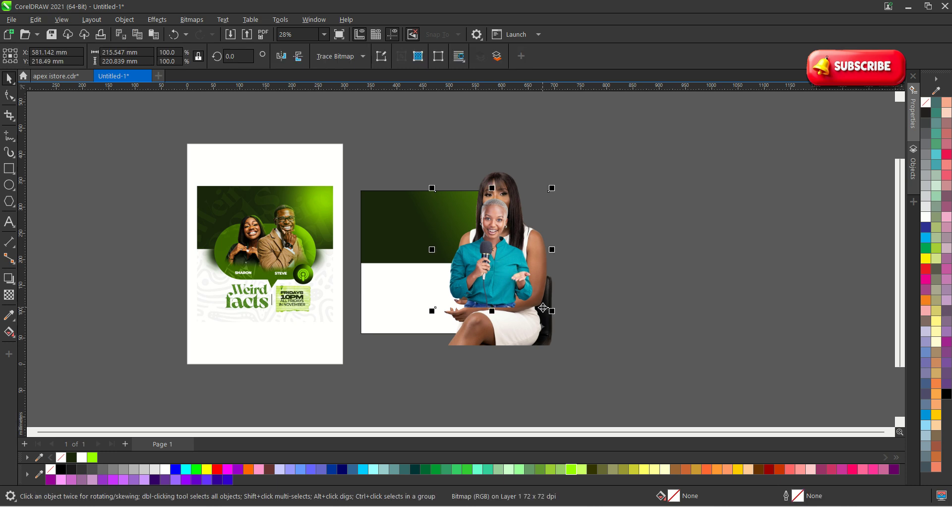
Step: Set the two speaker cutouts side by side beyond the gradient artwork, scaling the woman in white to about 61.5%
drag(543, 308, 666, 285)
click(546, 327)
drag(565, 348, 537, 310)
drag(496, 258, 707, 232)
scroll(604, 236, up, 1)
drag(608, 236, 544, 256)
drag(746, 244, 658, 258)
scroll(669, 247, down, 2)
scroll(432, 299, up, 2)
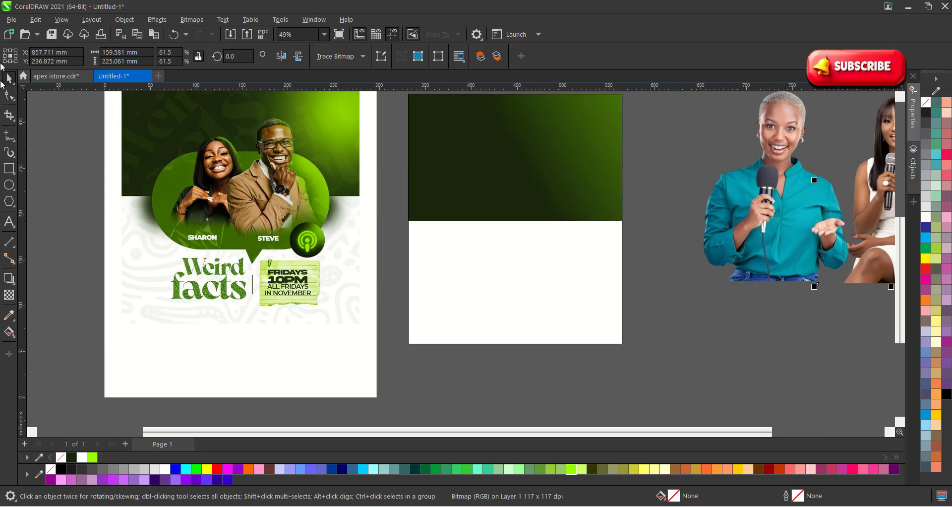
Step: Draw a rectangle about 158 mm wide and 102 mm high across the lower edge of the dark green gradient
click(9, 169)
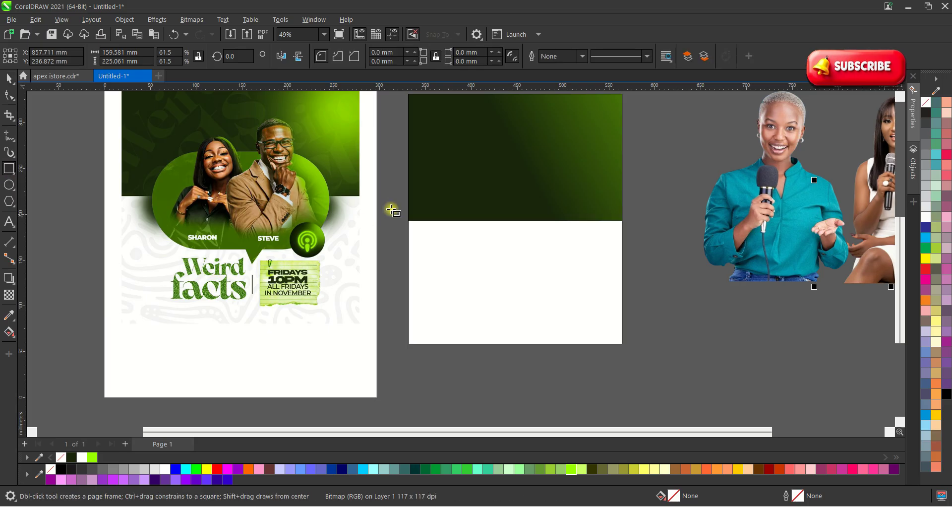
drag(456, 144, 602, 236)
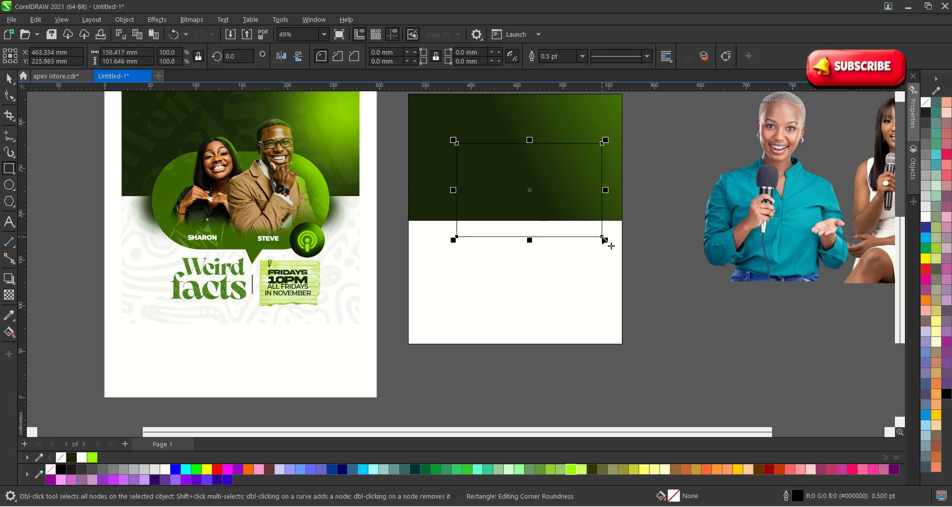
drag(549, 193, 529, 195)
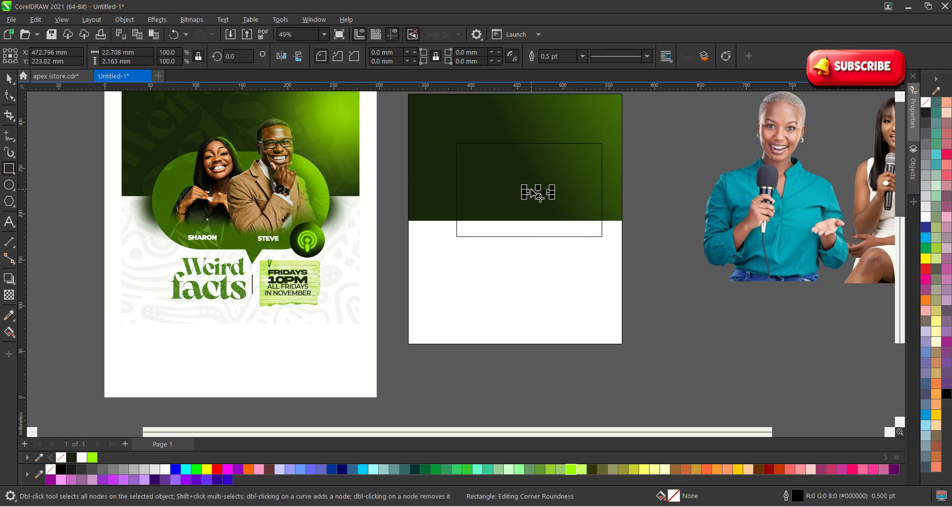
key(ctrl+z)
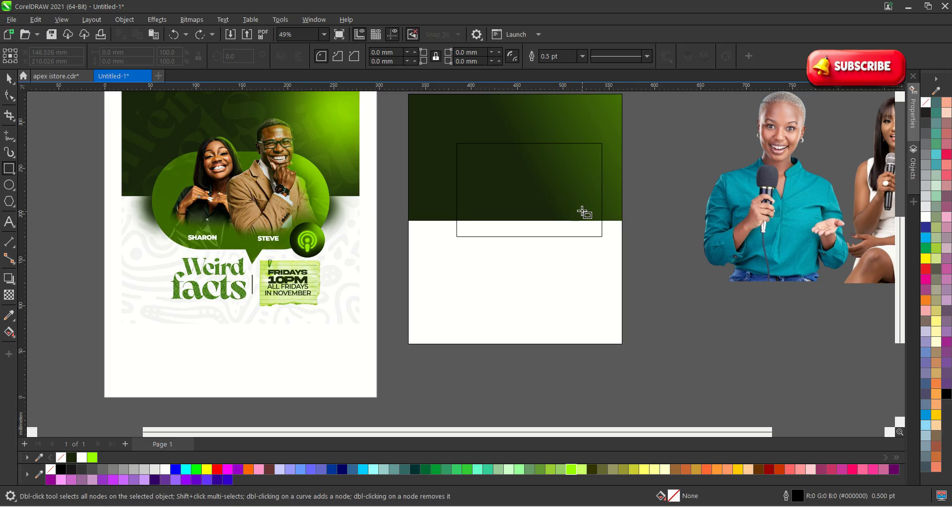
key(space)
drag(497, 173, 479, 181)
Step: Round the rectangle's corners fully and flatten it into a pill about 148 mm wide and 67 mm high
scroll(479, 181, up, 3)
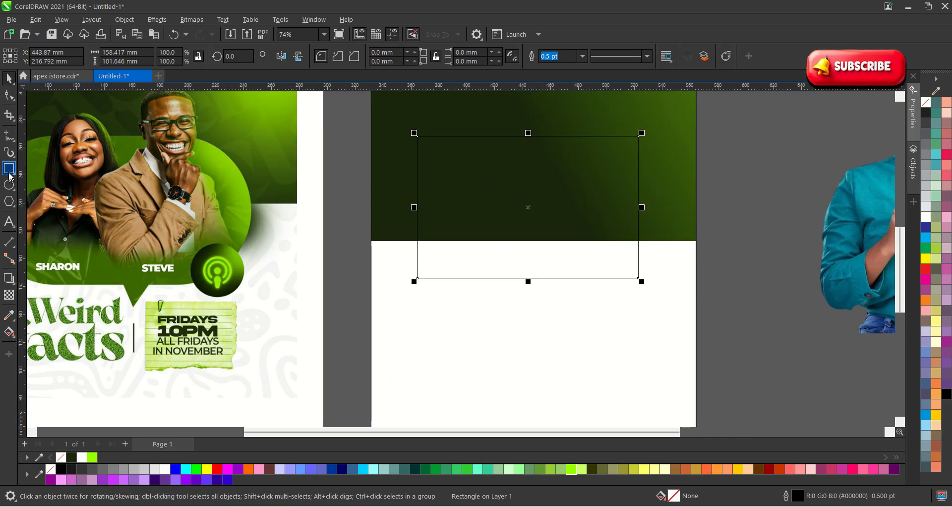
click(11, 97)
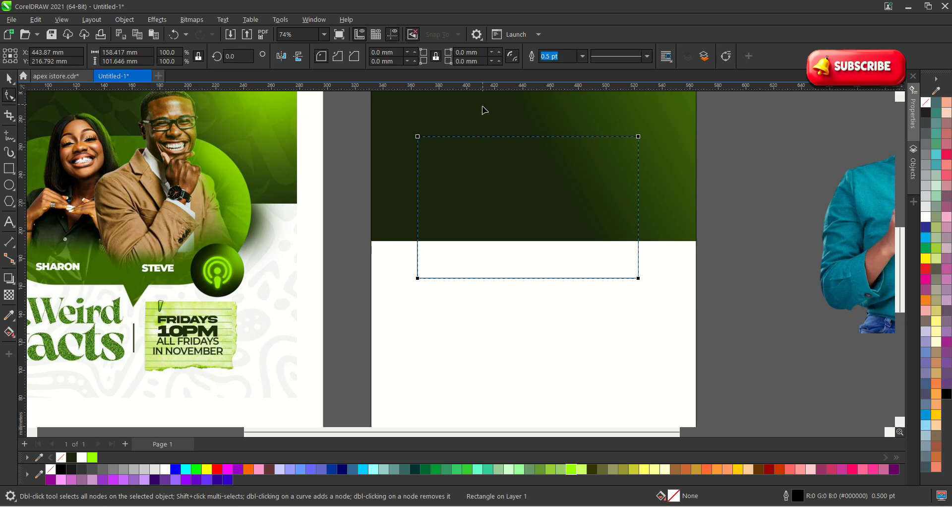
drag(419, 138, 498, 180)
scroll(618, 246, down, 2)
key(space)
drag(643, 175, 662, 224)
scroll(621, 198, up, 2)
scroll(591, 257, up, 1)
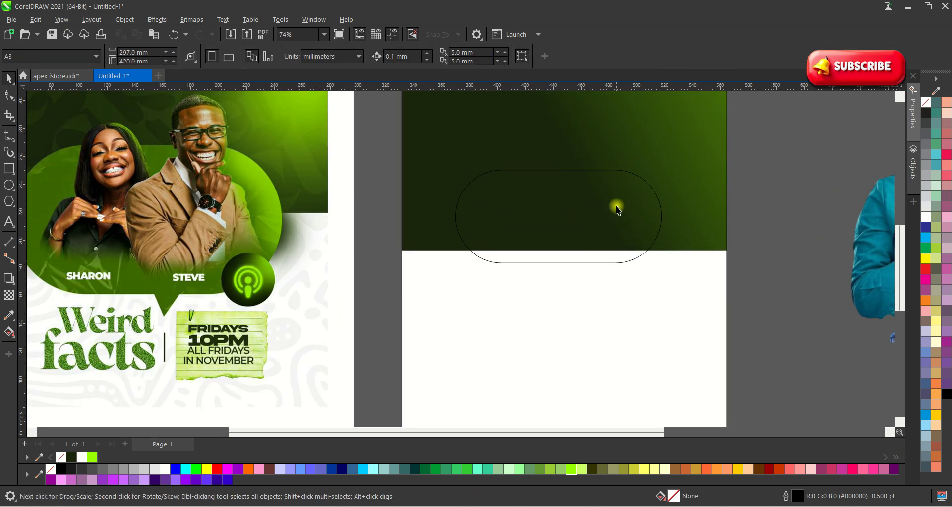
Step: Give the pill shape a white outline and move it up inside the dark green gradient area
right_click(164, 470)
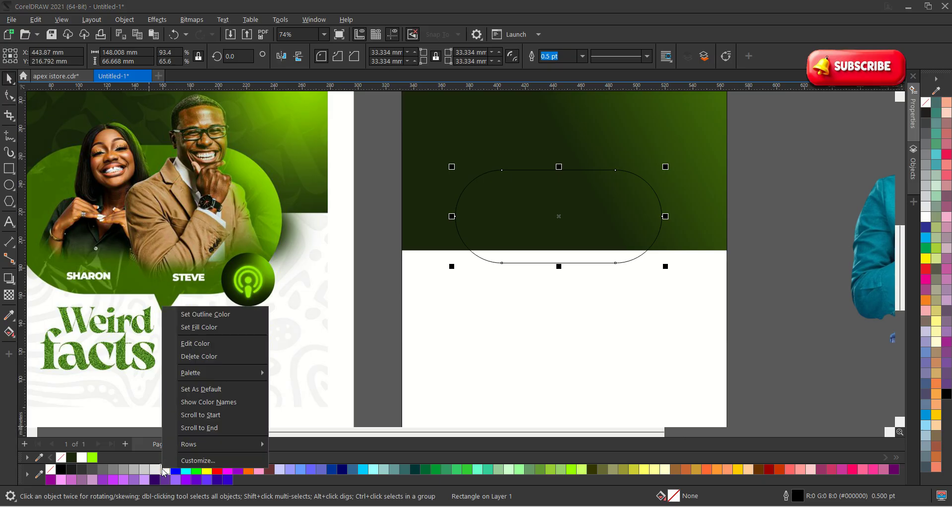
click(206, 314)
scroll(495, 250, down, 2)
drag(533, 239, 533, 203)
scroll(533, 203, up, 1)
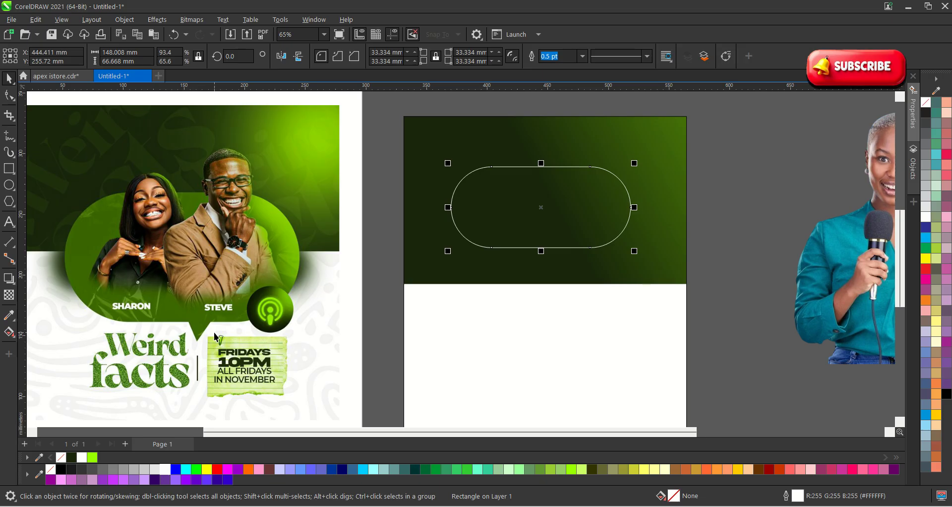
Step: Draw a closed triangular tail about 32 mm wide and 26 mm high overlapping the pill's lower edge with the Pen tool
click(17, 143)
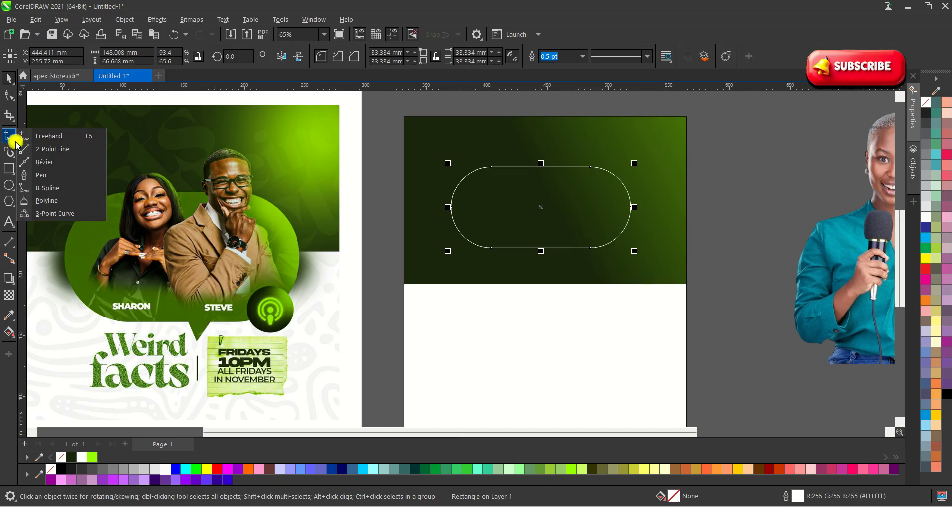
click(14, 145)
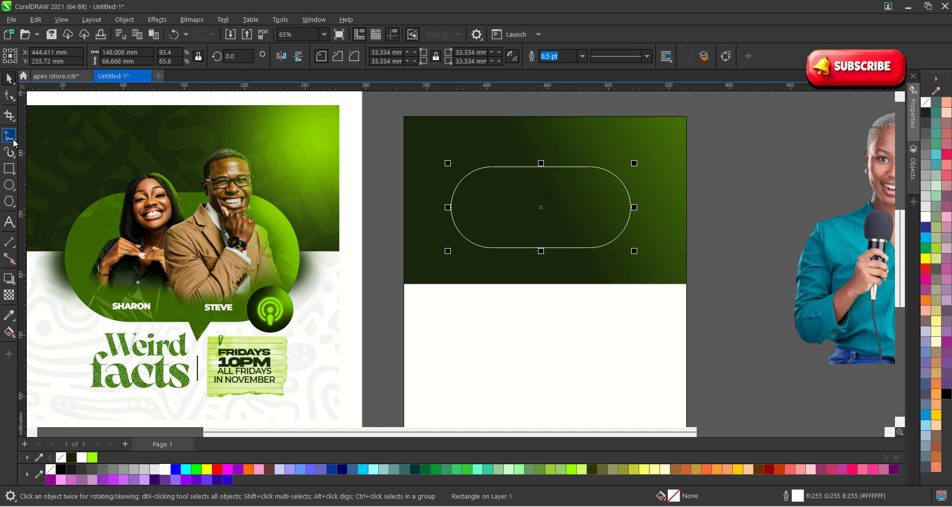
click(14, 143)
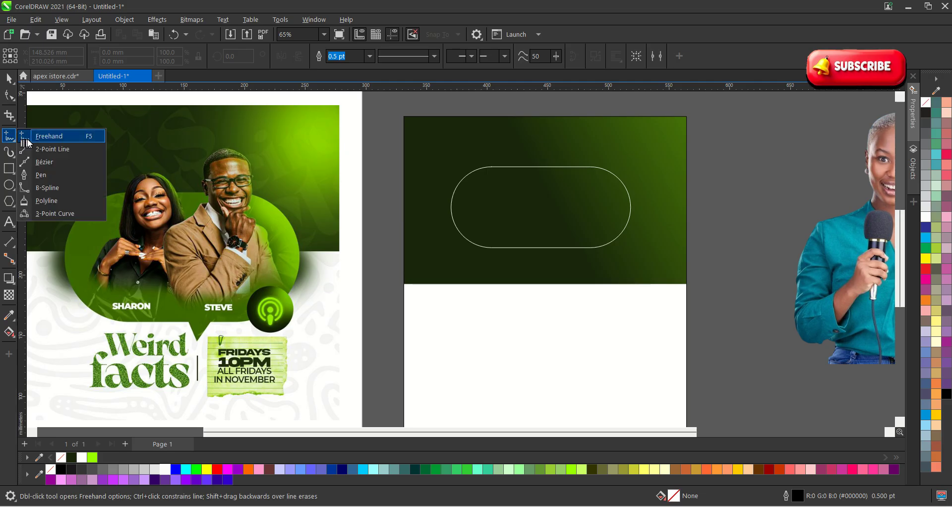
click(47, 175)
scroll(598, 275, up, 2)
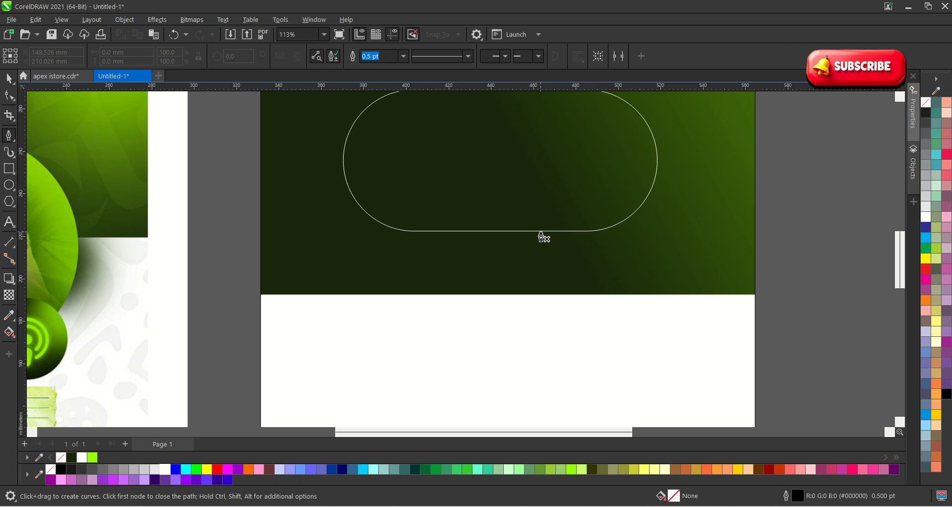
click(539, 228)
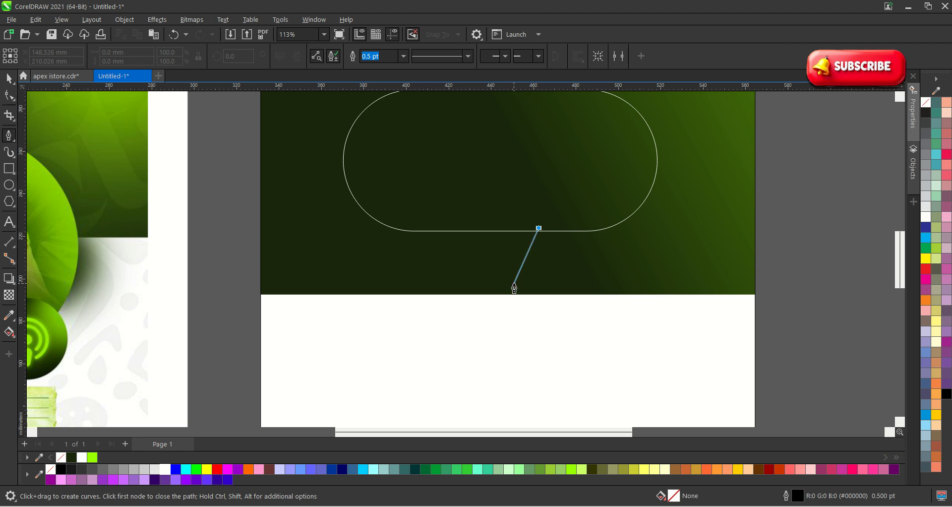
click(517, 282)
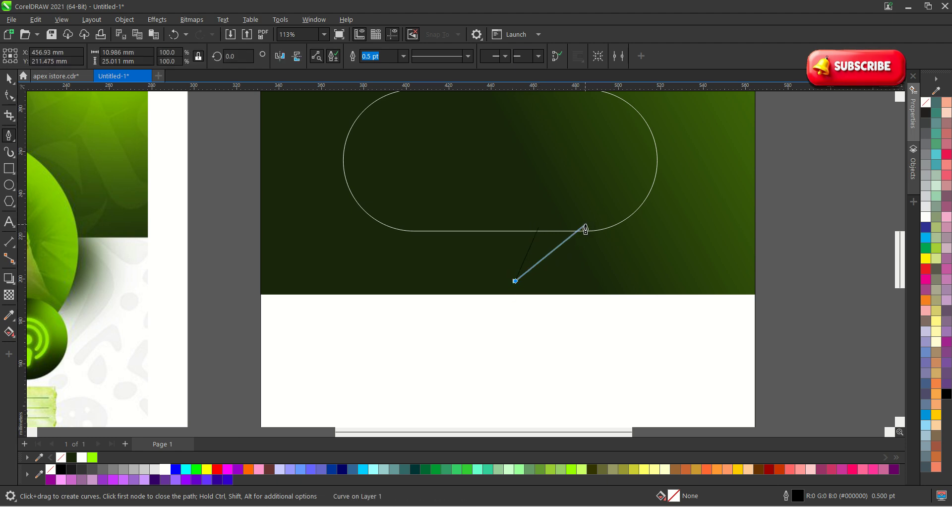
scroll(587, 227, up, 4)
scroll(574, 229, up, 1)
click(583, 226)
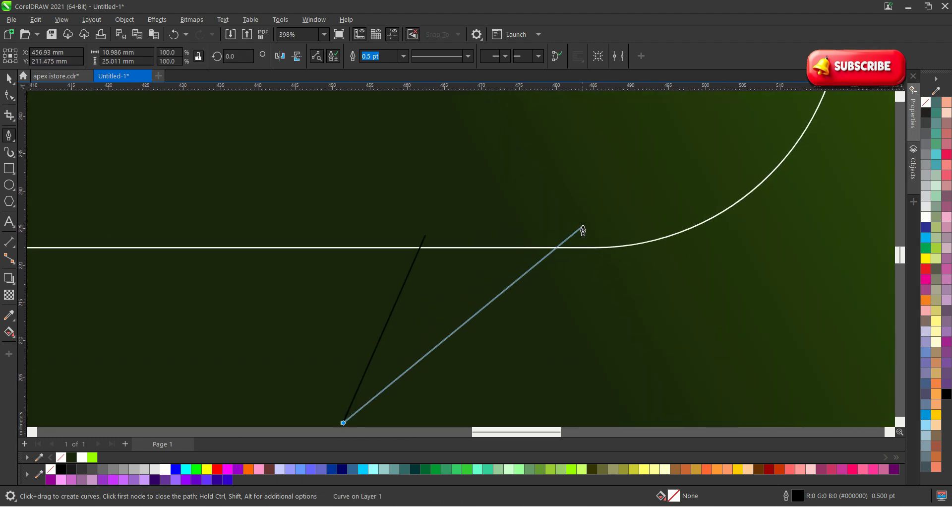
click(433, 238)
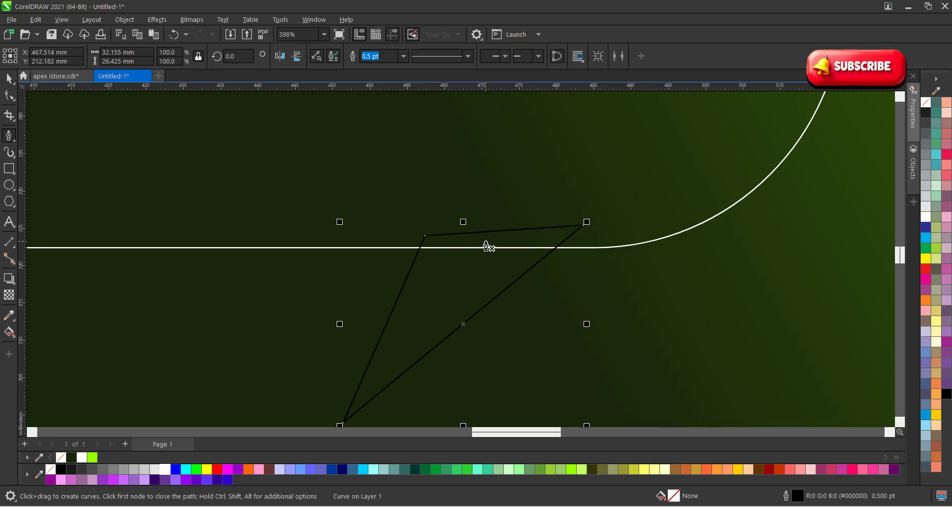
Step: Set the triangular tail's outline colour to white
key(space)
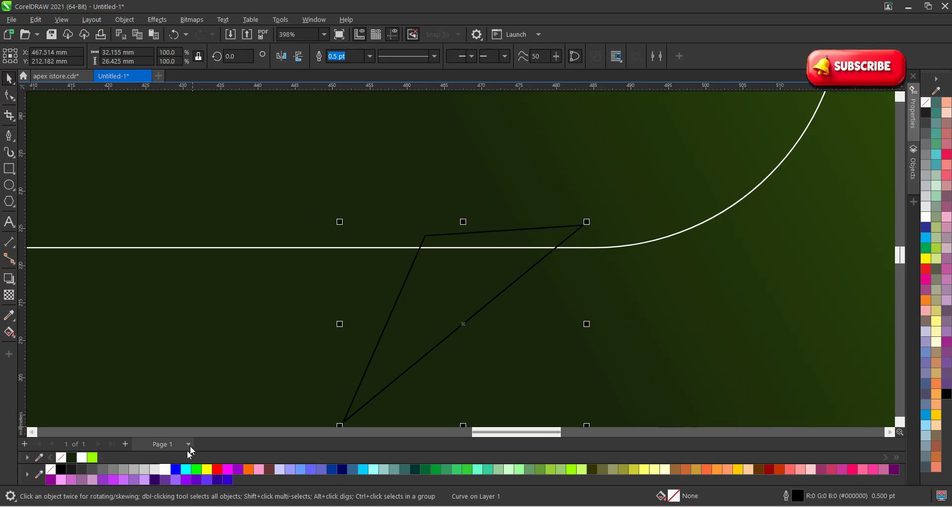
right_click(170, 473)
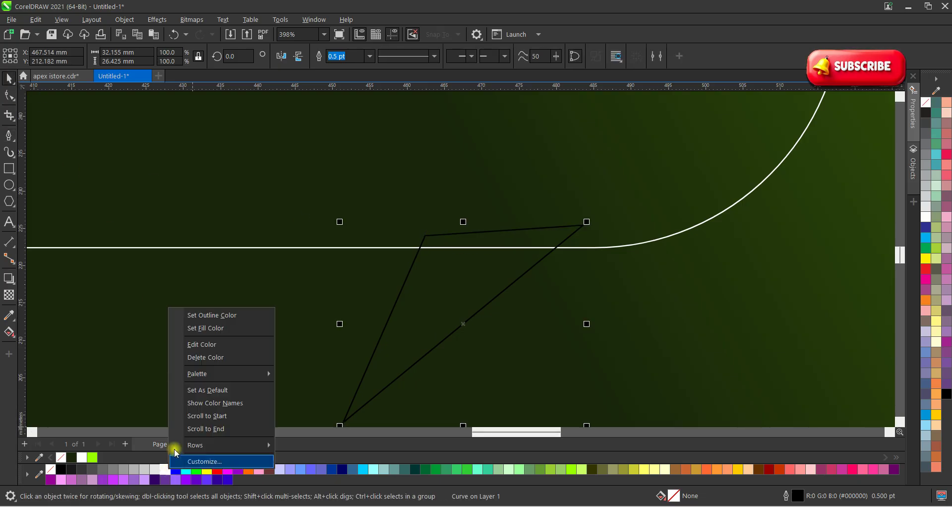
click(212, 327)
scroll(456, 275, down, 4)
scroll(515, 344, down, 4)
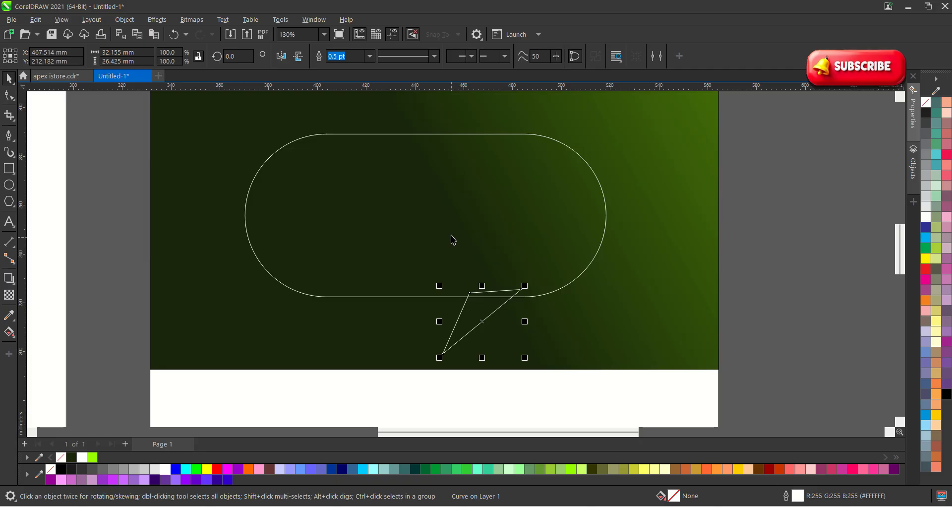
Step: Try welding the triangular tail to the pill shape, and undo the weld
shift+click(451, 218)
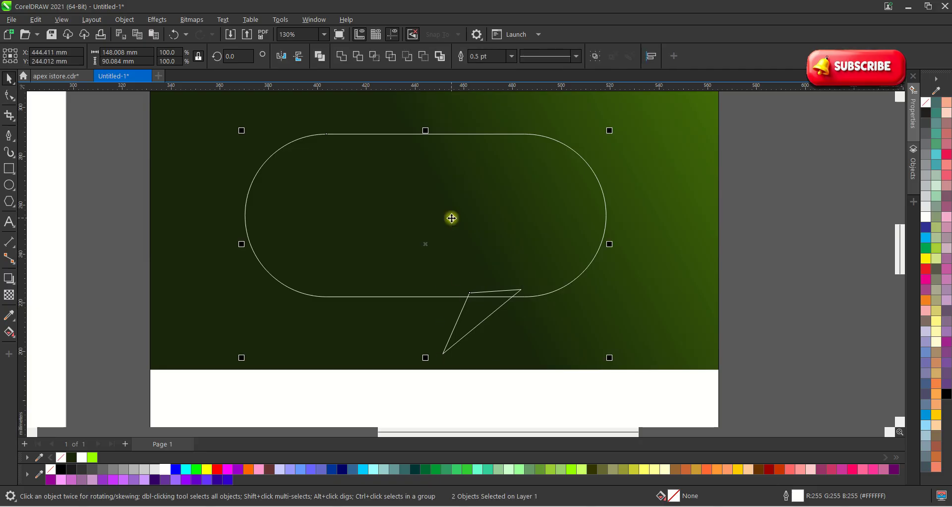
click(342, 56)
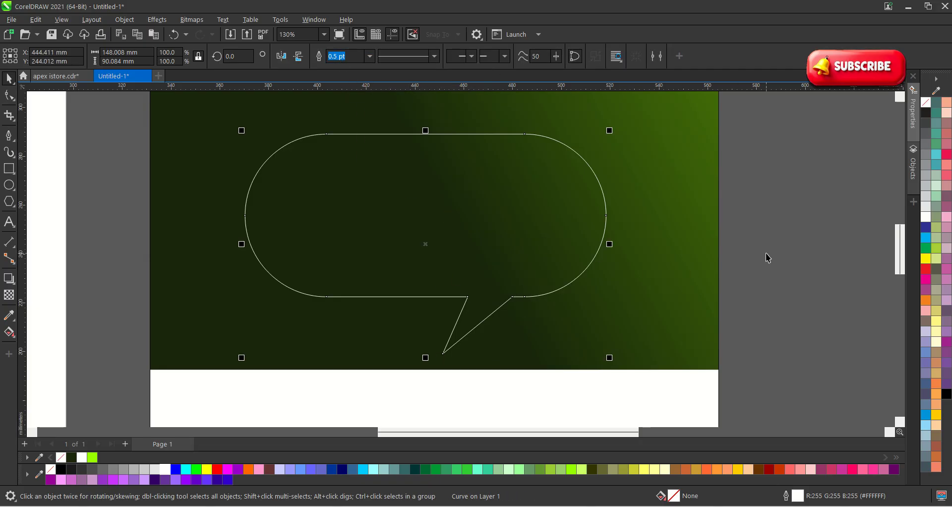
key(ctrl+z)
click(795, 288)
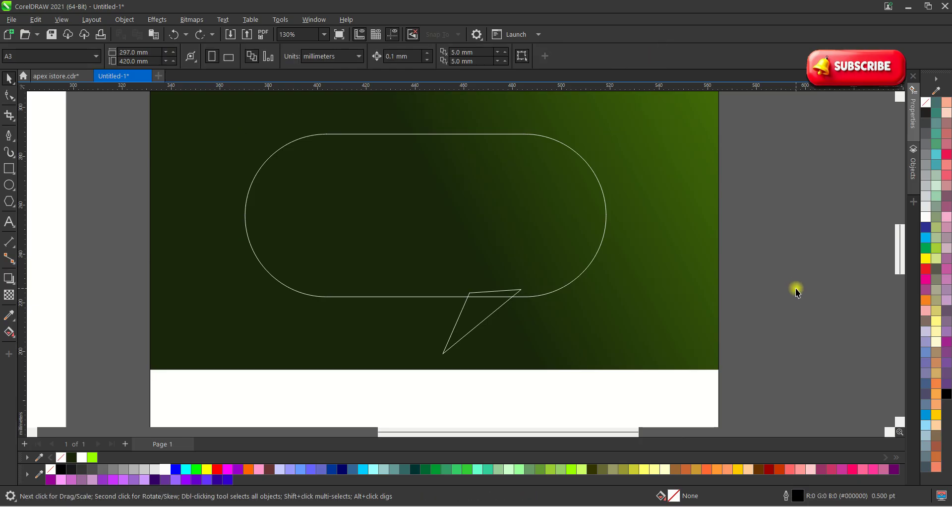
Step: Weld the pill and its triangular tail into a single speech-bubble shape
click(491, 315)
click(466, 285)
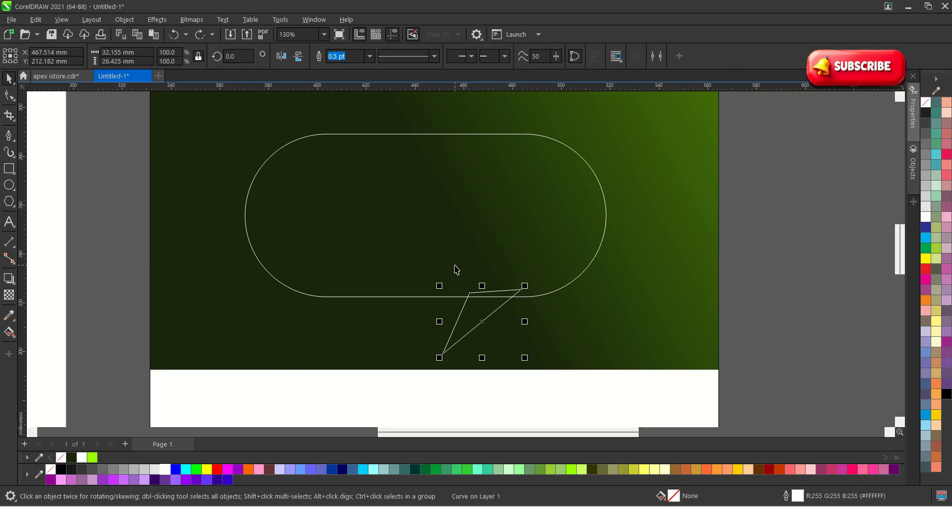
shift+click(435, 194)
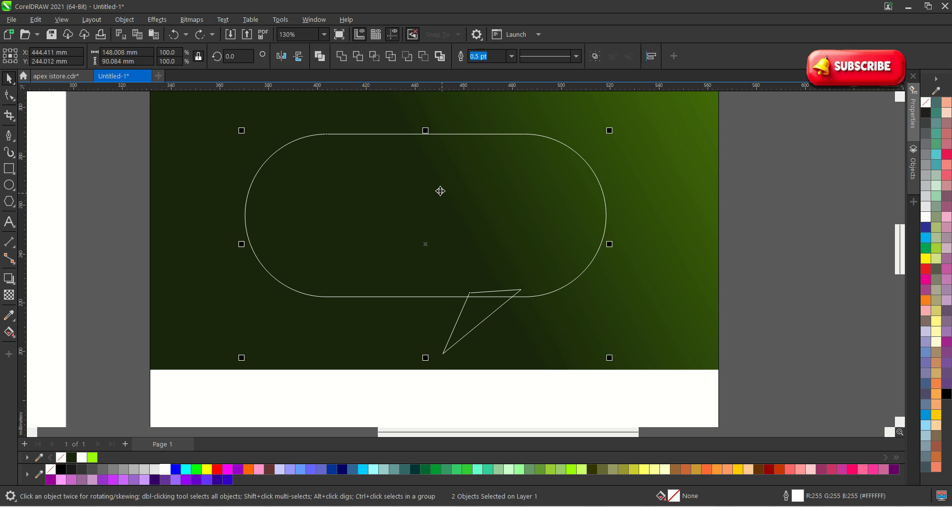
click(346, 59)
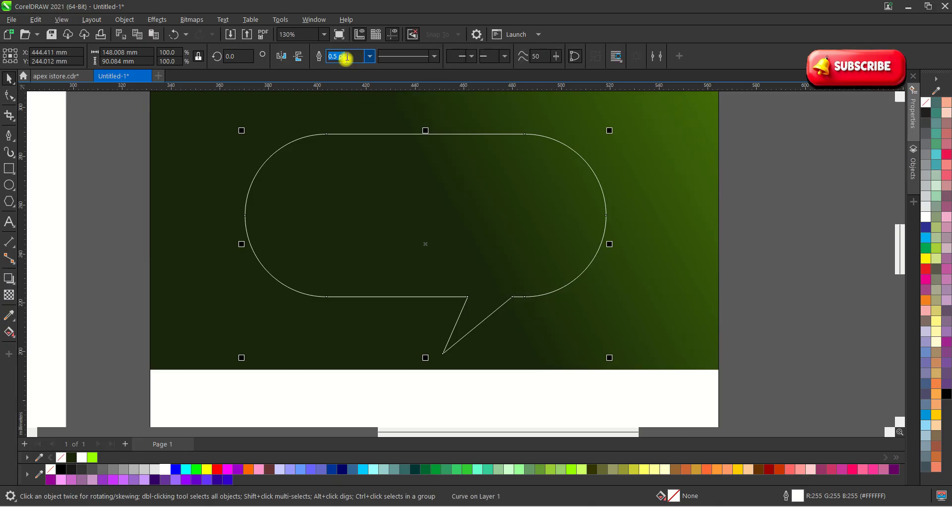
scroll(618, 248, down, 5)
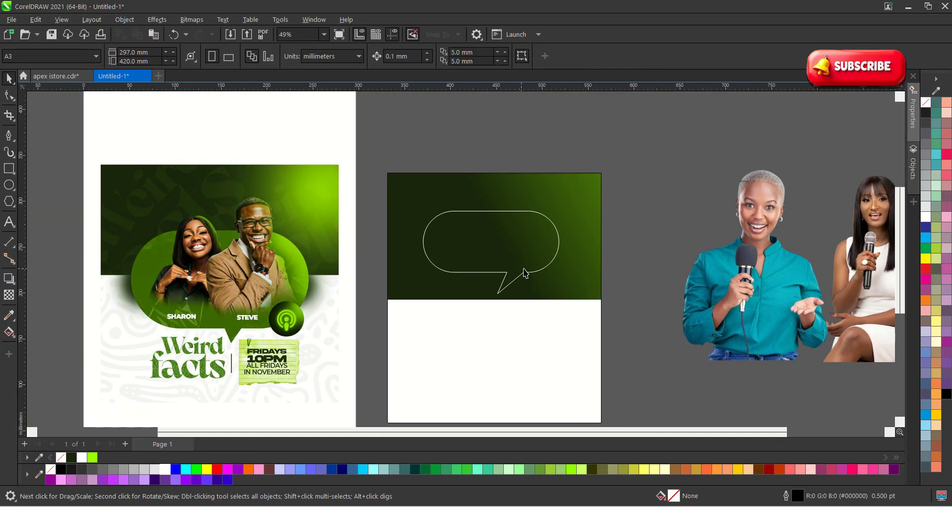
Step: Fill the speech bubble with dark green (#006633), enlarge it to about 190 mm wide, and centre it across the gradient's lower edge
click(677, 233)
drag(511, 252, 506, 308)
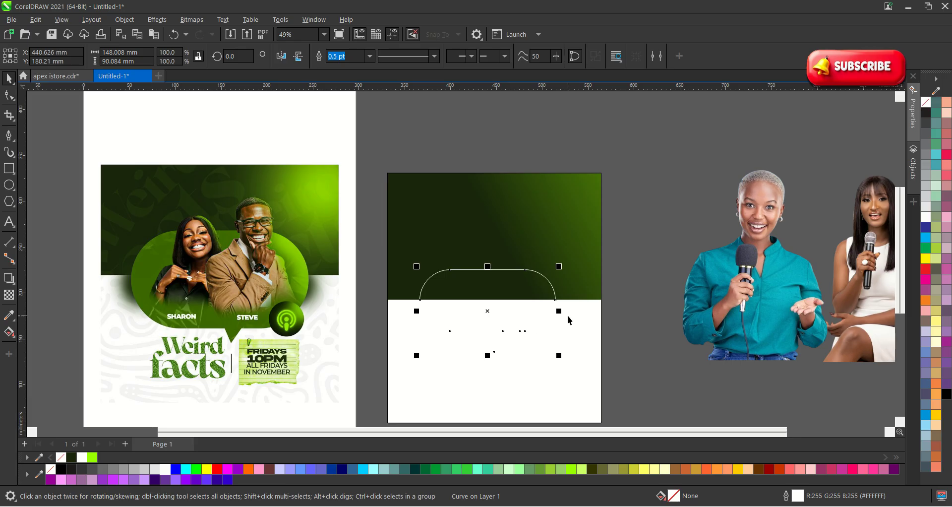
click(425, 470)
drag(559, 356, 602, 383)
scroll(532, 334, up, 1)
mouse_move(519, 305)
mouse_down()
mouse_move(495, 278)
mouse_move(497, 300)
mouse_move(507, 297)
mouse_up()
drag(606, 214, 598, 209)
mouse_move(546, 266)
mouse_down()
mouse_move(538, 268)
mouse_move(549, 276)
mouse_move(551, 268)
mouse_up()
click(551, 269)
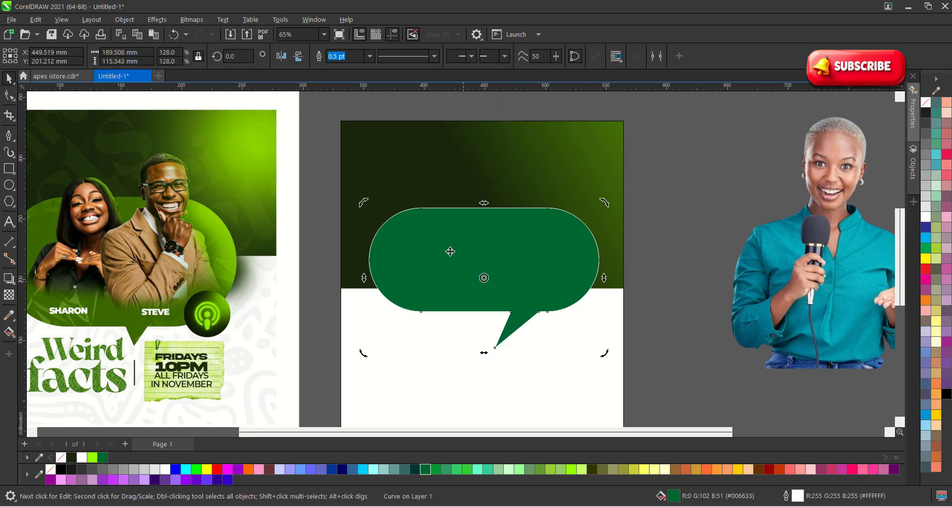
Step: Set the speech bubble's outline width to None
click(370, 57)
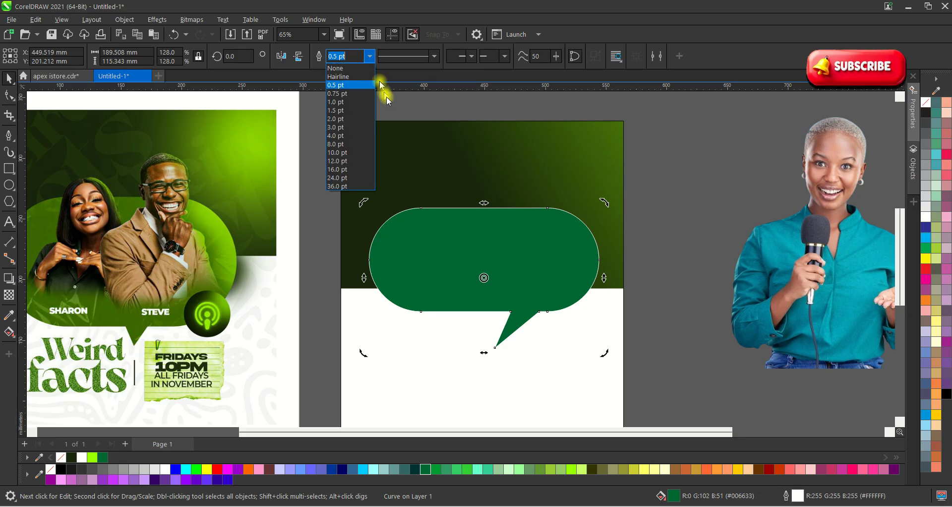
click(346, 69)
click(680, 218)
Step: Move the cutout of the woman in the teal shirt onto the flyer artwork at the speech bubble
click(568, 246)
scroll(463, 254, down, 3)
drag(712, 273, 488, 267)
scroll(488, 268, up, 2)
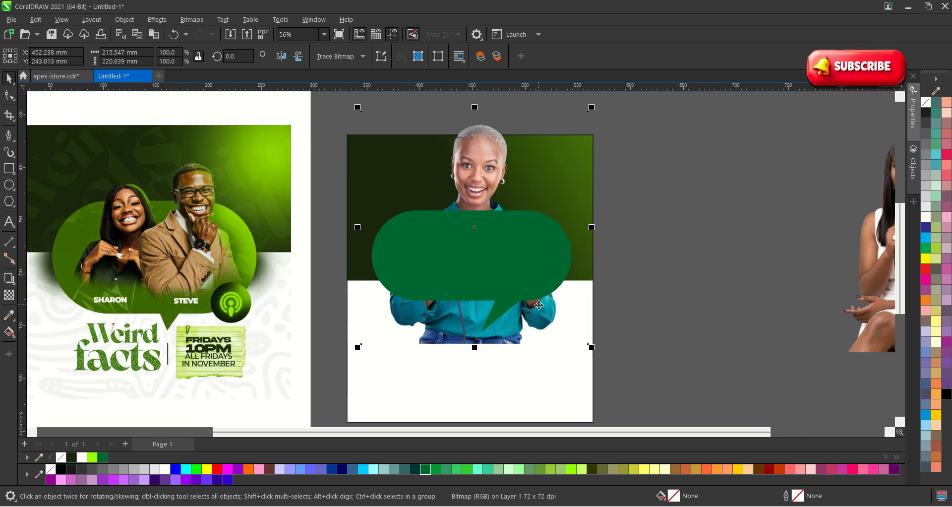
Step: Place the teal-shirt woman's cutout in front of the speech bubble, on its left half, scaled down to about 118 mm wide
key(ctrl+z)
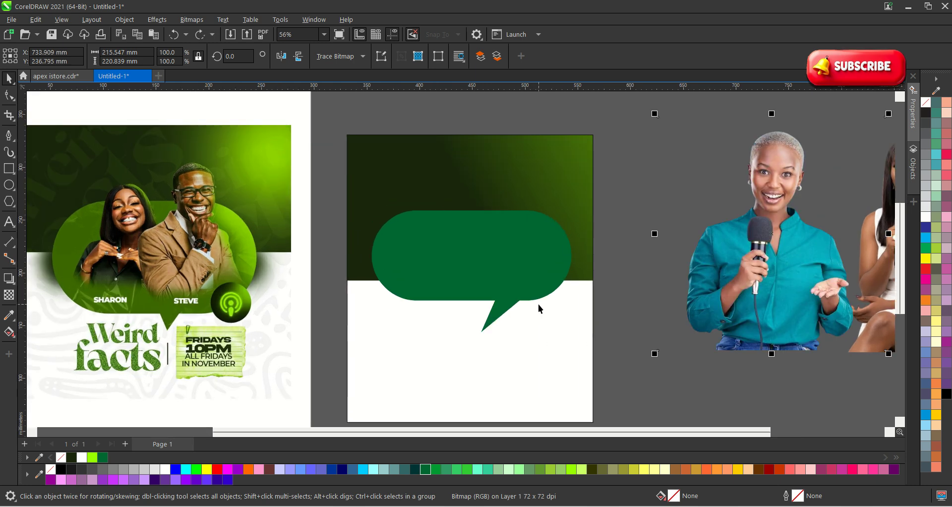
drag(894, 278, 883, 274)
drag(771, 269, 496, 266)
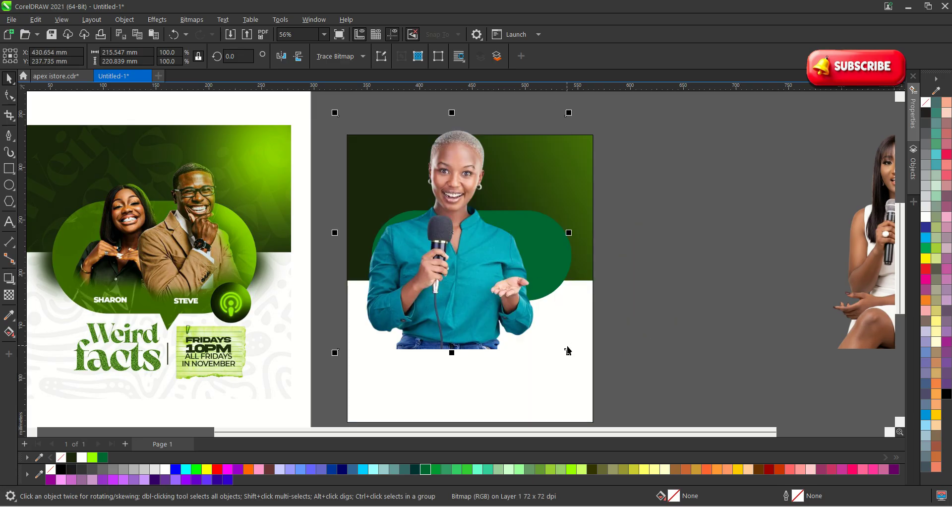
drag(570, 354, 522, 301)
scroll(479, 283, up, 1)
drag(439, 264, 419, 257)
Step: Place the cutout of the woman in the white dress in front of the bubble's right half, scaled to about 105 mm wide
scroll(419, 257, down, 3)
click(797, 251)
drag(797, 250, 454, 242)
scroll(485, 241, up, 2)
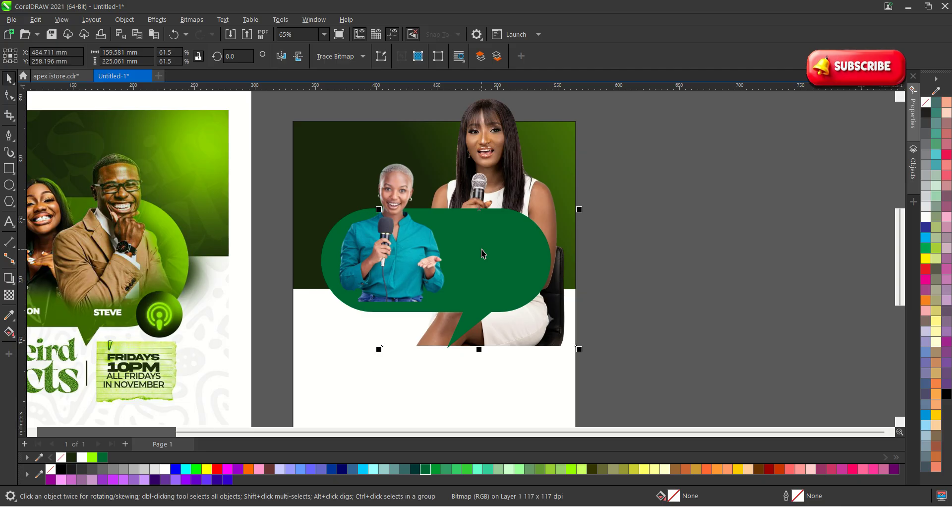
key(shift+Page_Up)
drag(580, 350, 532, 278)
drag(466, 225, 432, 257)
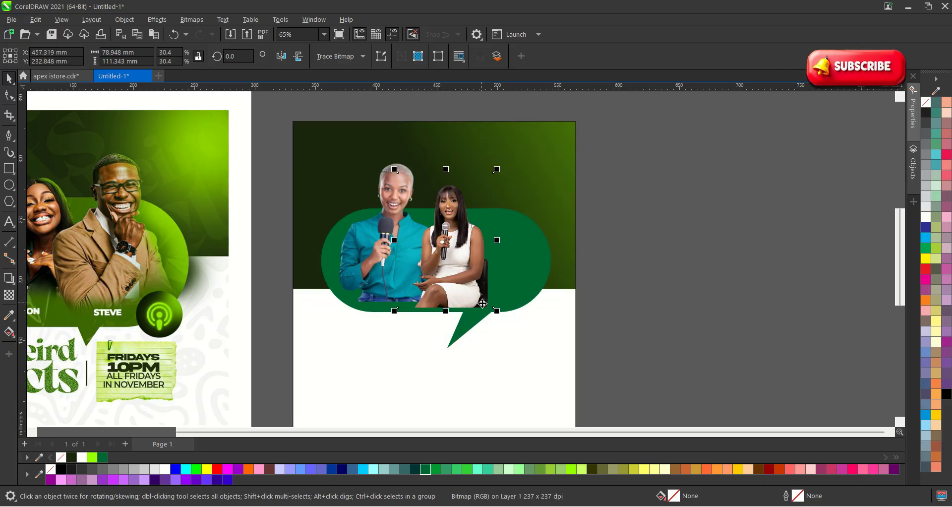
drag(498, 312, 473, 255)
scroll(484, 268, up, 1)
scroll(472, 254, up, 1)
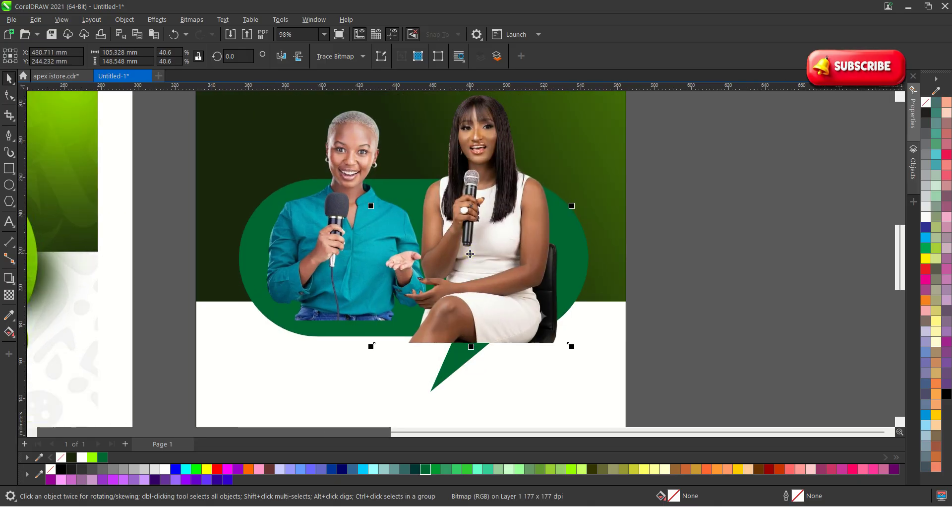
Step: Enlarge the teal-shirt cutout to about 129 mm wide and reposition both women so their lower bodies overlap the bubble's bottom edge
mouse_move(360, 247)
mouse_down()
mouse_move(326, 248)
mouse_move(348, 252)
mouse_up()
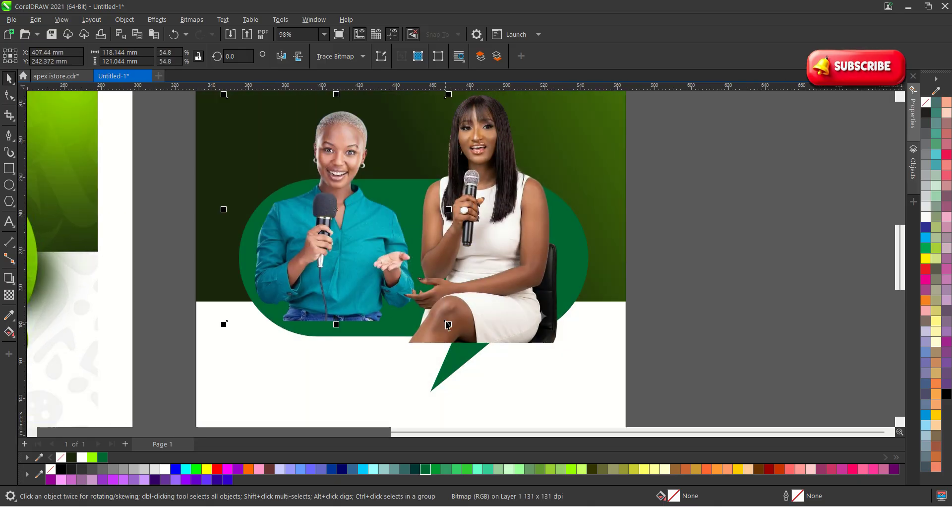
drag(448, 327, 467, 344)
drag(387, 303, 382, 293)
drag(477, 307, 487, 329)
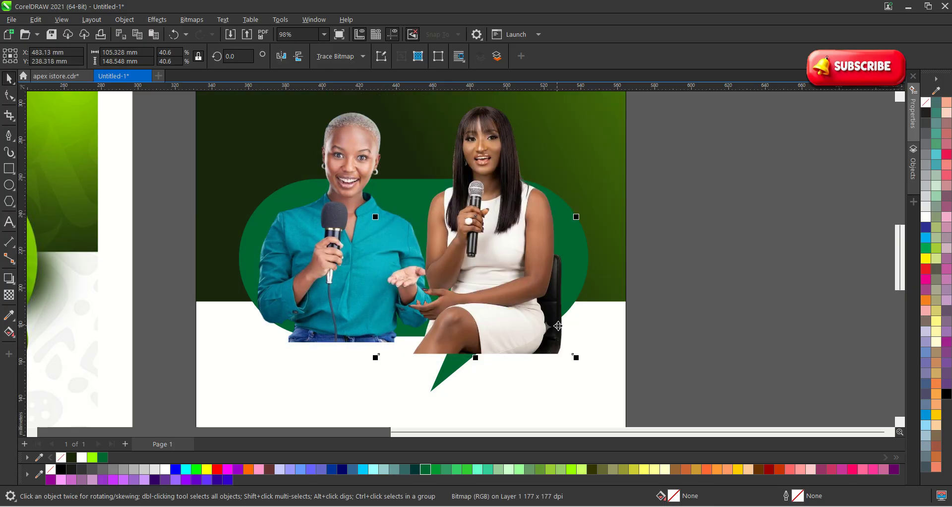
Step: Apply a vertical fountain transparency to the white-dress cutout so its lower part fades out near the bubble's bottom edge
click(455, 264)
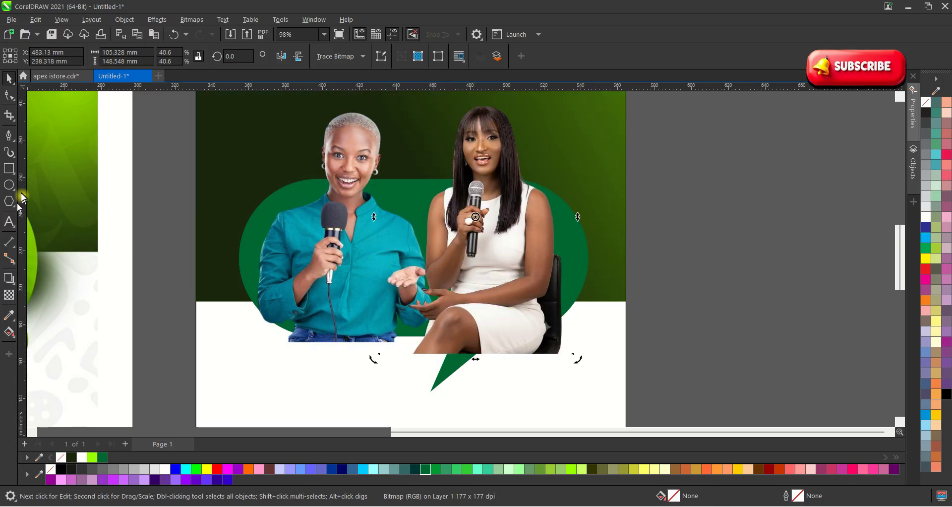
click(9, 295)
drag(328, 301, 327, 326)
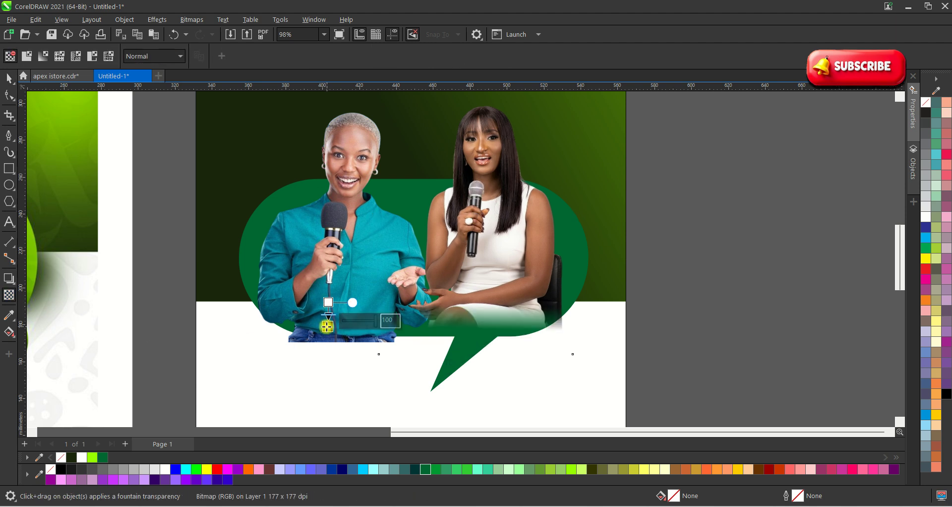
scroll(526, 320, up, 1)
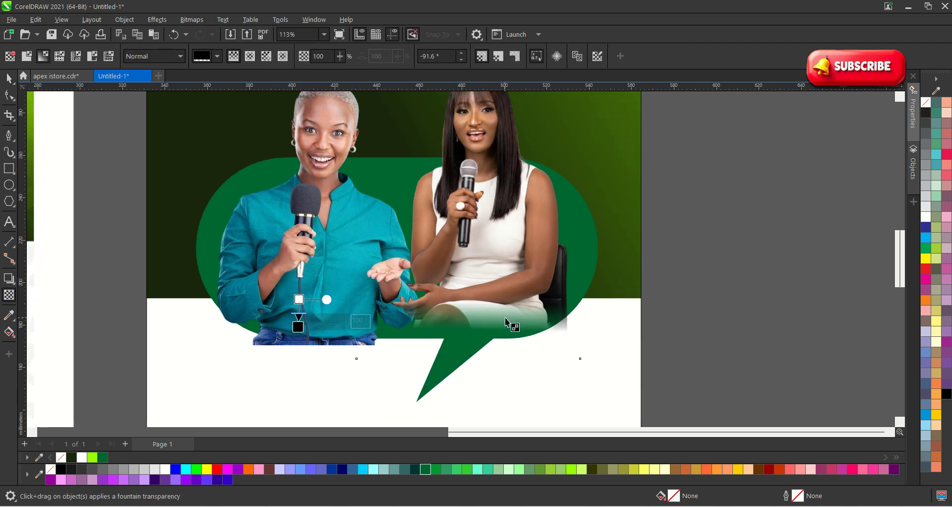
Step: Apply a downward fountain transparency to the teal-shirt cutout, starting its fade at the hand holding the microphone
key(space)
click(286, 240)
key(space)
drag(303, 279, 309, 330)
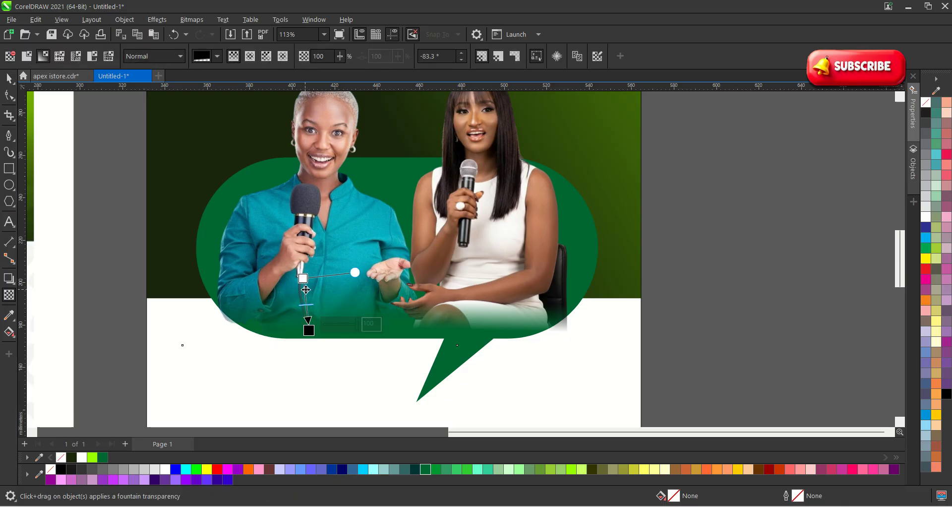
drag(303, 278, 303, 244)
Step: Nudge the white-dress cutout slightly upward and start its transparency fade higher, around the lower end of her microphone
key(space)
drag(457, 250, 474, 275)
scroll(491, 258, up, 1)
scroll(440, 286, up, 1)
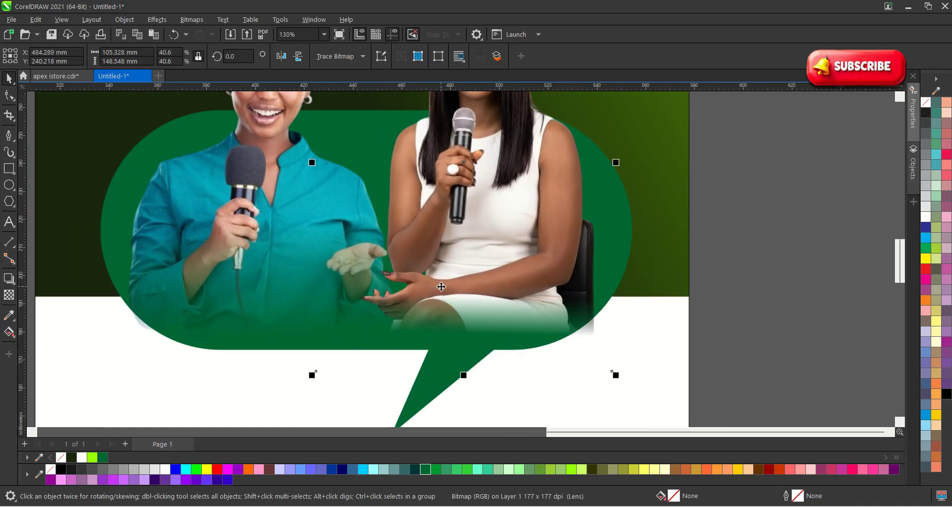
key(space)
key(space)
scroll(498, 337, down, 4)
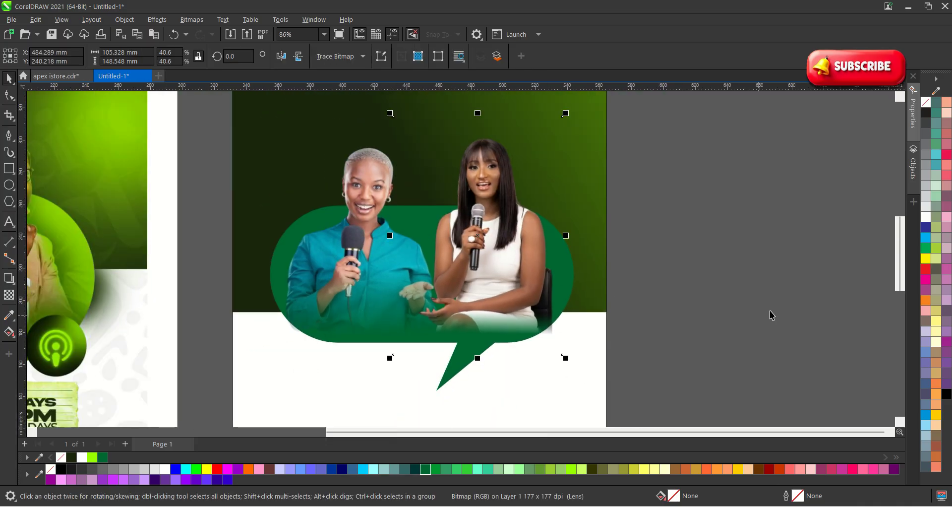
key(space)
drag(357, 309, 352, 252)
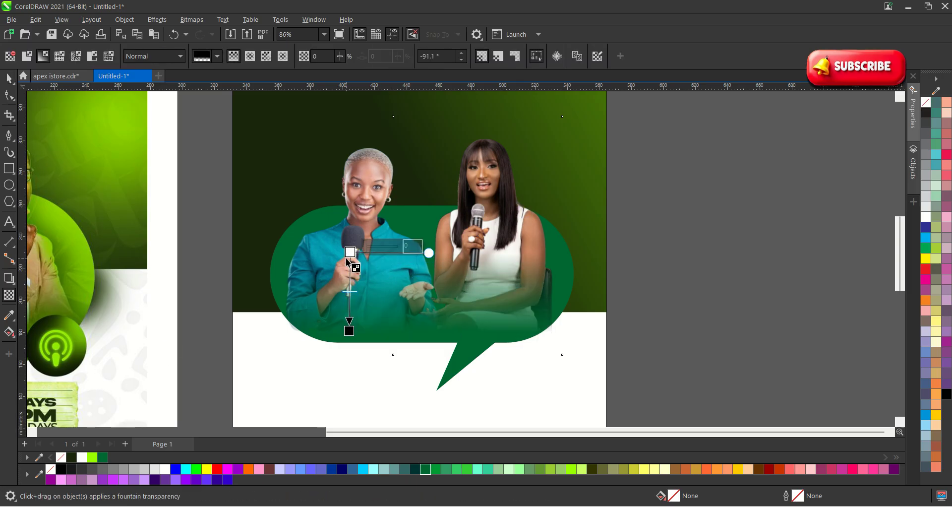
scroll(546, 331, up, 1)
key(space)
click(600, 358)
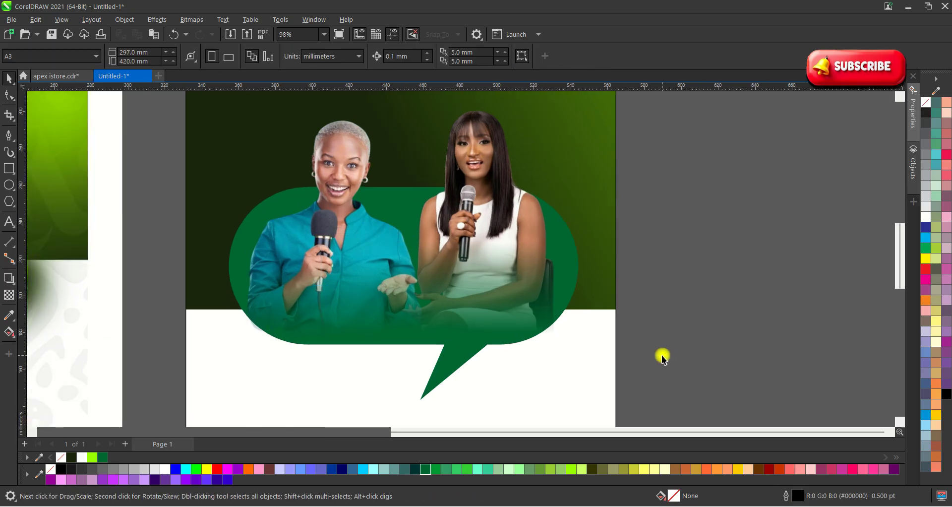
Step: Shift the white-dress cutout left so it sits closer to the woman in the teal shirt
scroll(654, 342, down, 1)
scroll(638, 310, up, 1)
scroll(525, 282, down, 1)
scroll(440, 230, up, 2)
drag(480, 226, 465, 227)
scroll(466, 228, down, 3)
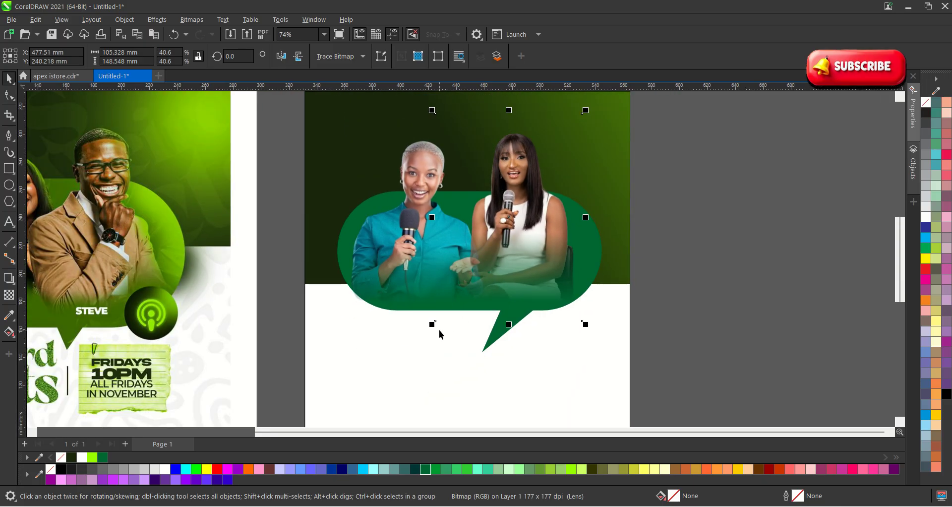
Step: Start the teal-shirt cutout's transparency fade slightly higher so it blends more softly into the bubble
scroll(462, 272, up, 3)
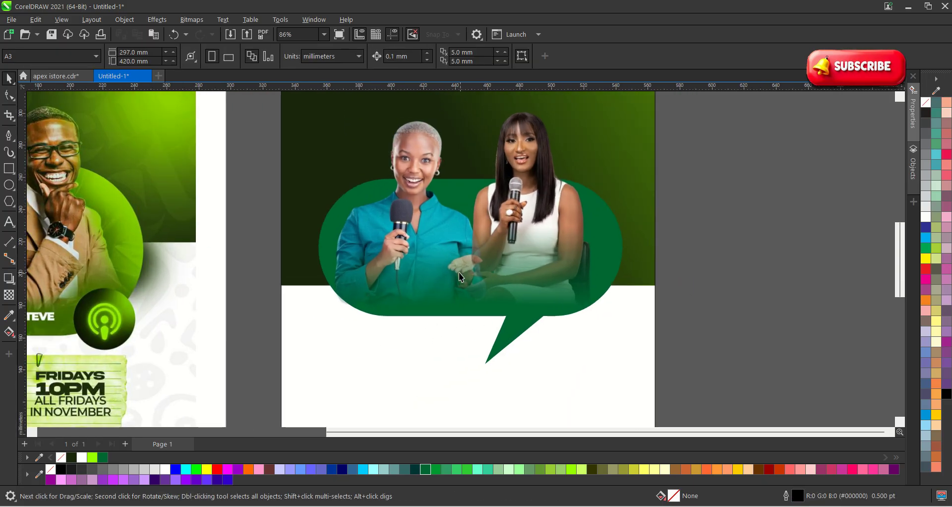
click(387, 297)
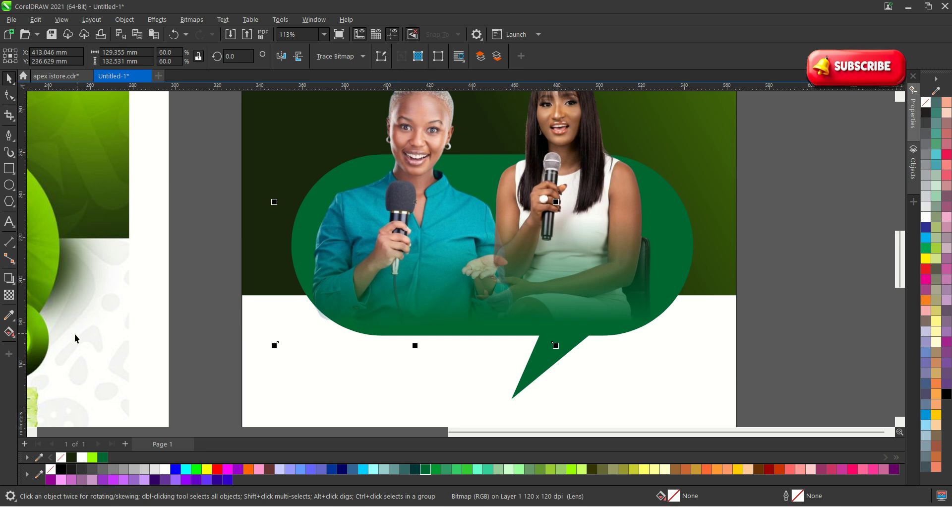
click(9, 296)
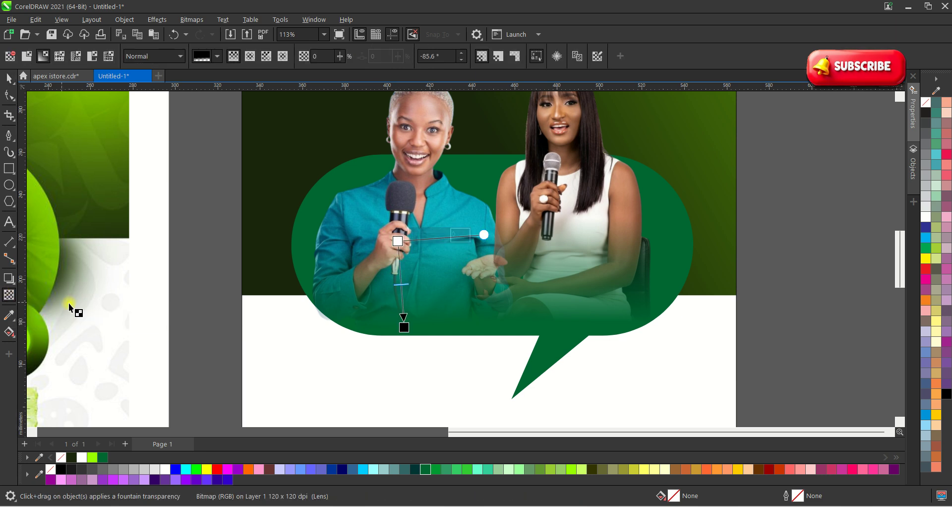
drag(397, 241, 406, 222)
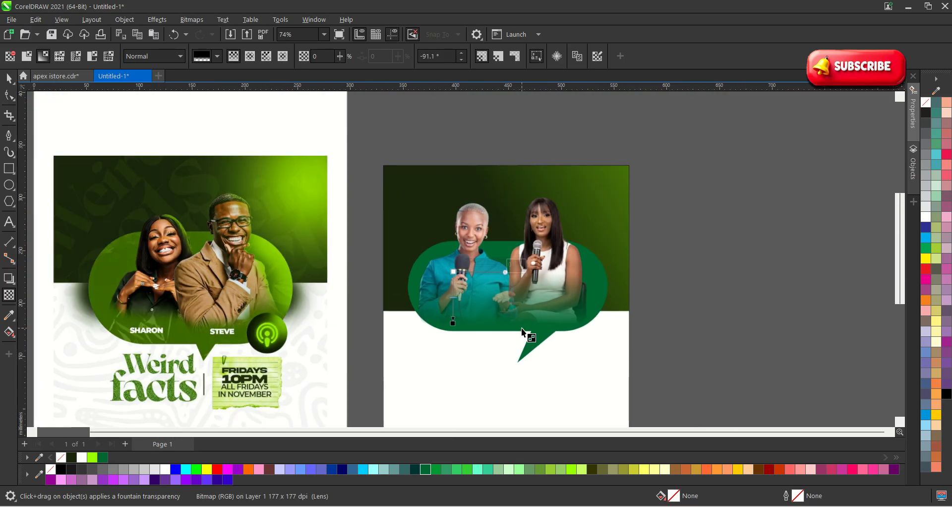
scroll(522, 328, down, 2)
key(space)
click(701, 316)
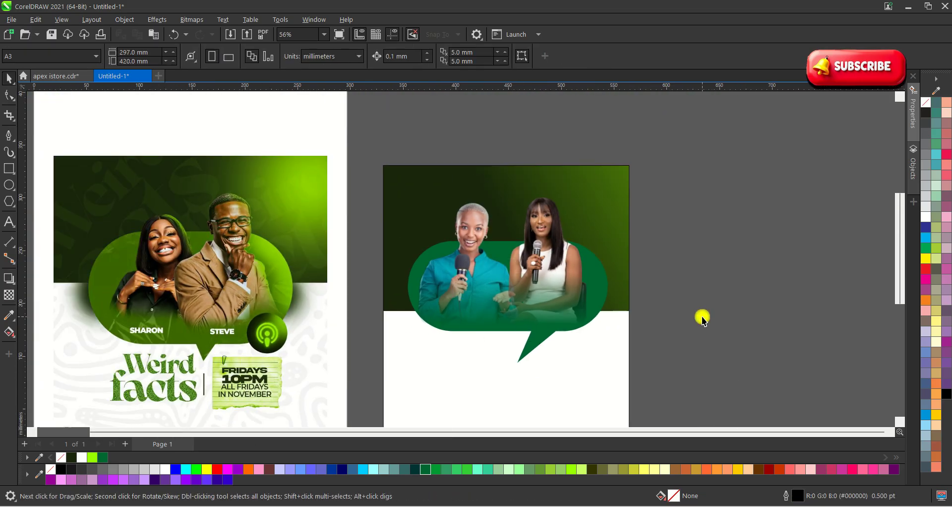
Step: Add the text WEIRD in 24 pt Arial on the white area below the speech bubble
scroll(522, 266, up, 1)
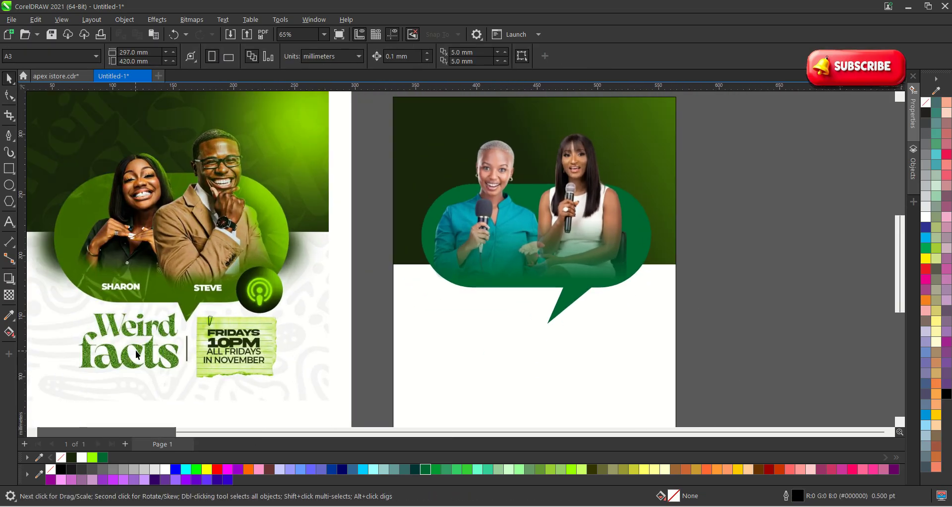
scroll(488, 371, up, 1)
scroll(485, 238, down, 2)
scroll(477, 294, up, 2)
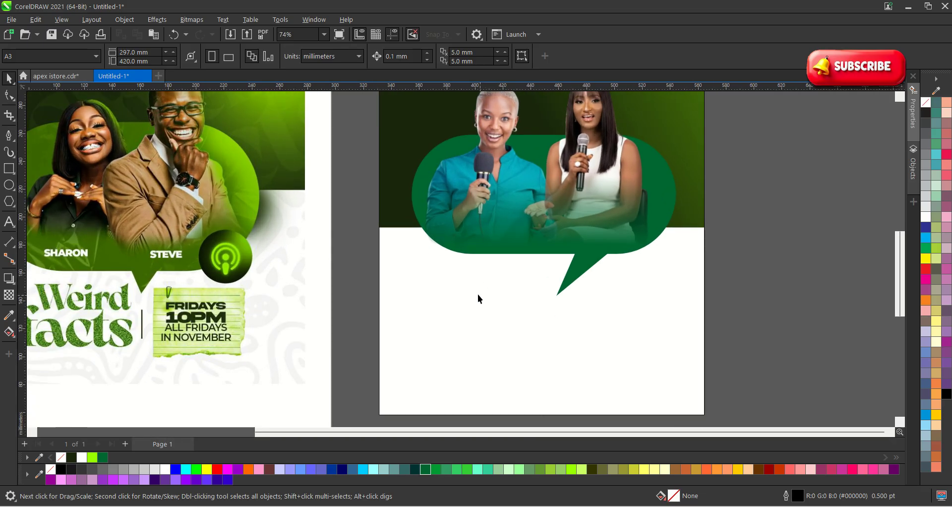
scroll(421, 305, down, 2)
click(9, 222)
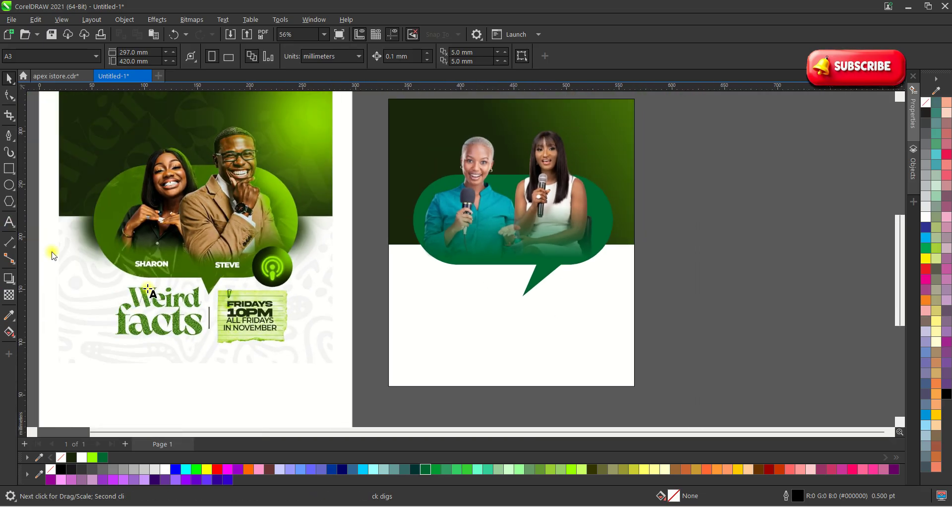
scroll(417, 310, up, 1)
scroll(427, 315, up, 1)
click(440, 313)
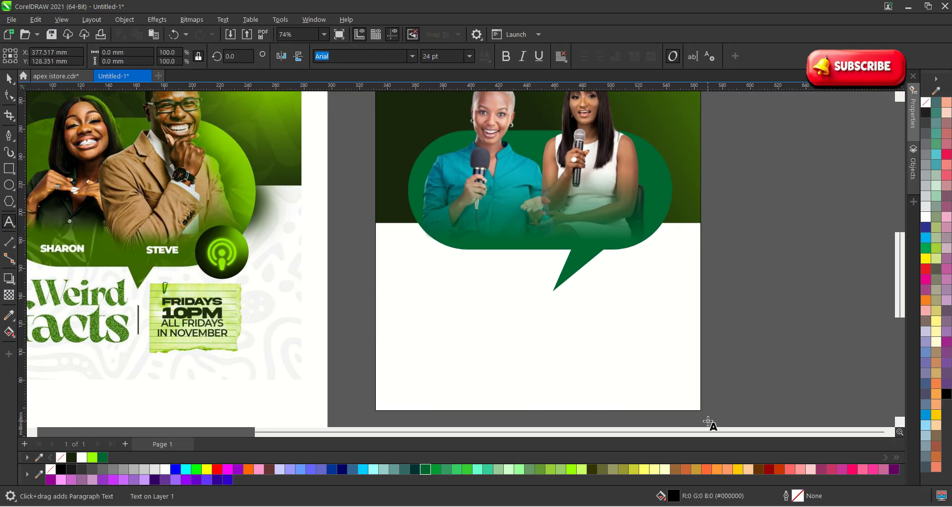
text(WE)
text(E)
key(BackSpace)
key(BackSpace)
text(RD)
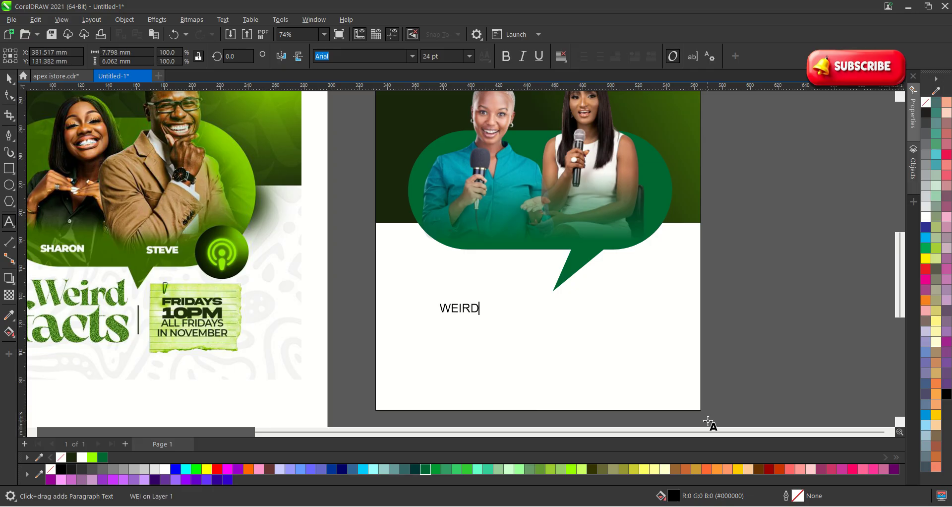
Step: Add TRUTH as the second line of the title text under WEIRD
text( DER)
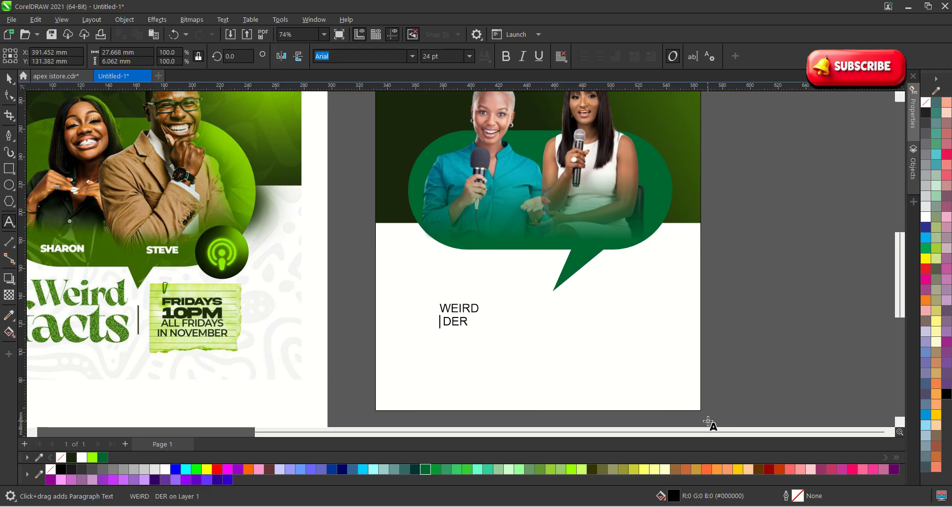
drag(467, 322, 423, 328)
text(T)
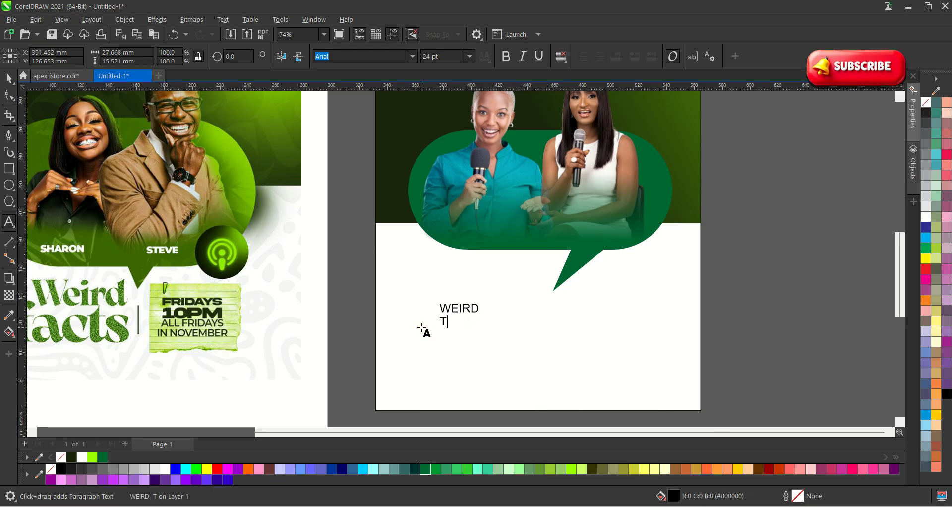
text(RUTHE)
key(BackSpace)
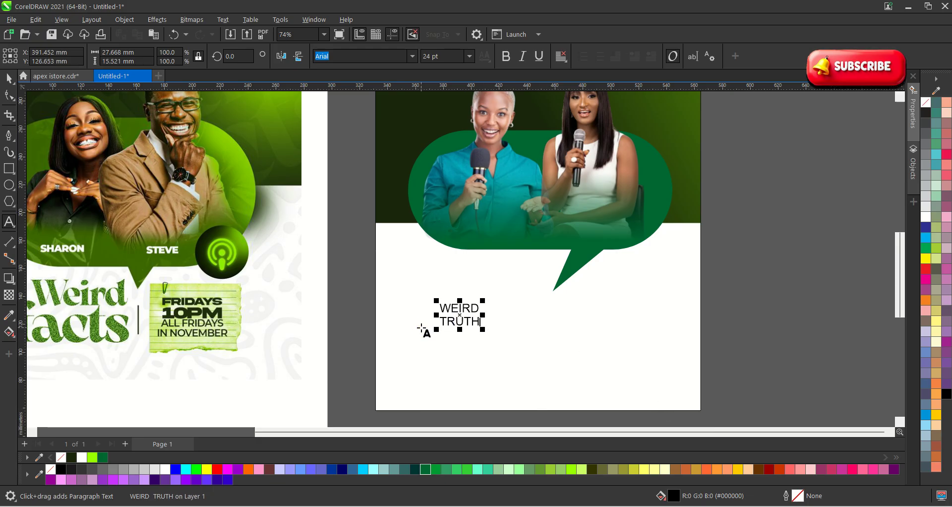
Step: Enlarge the WEIRD TRUTH title to about 75 pt, shift it left, and set its font to Futuristic Signature
click(9, 86)
drag(485, 333, 568, 380)
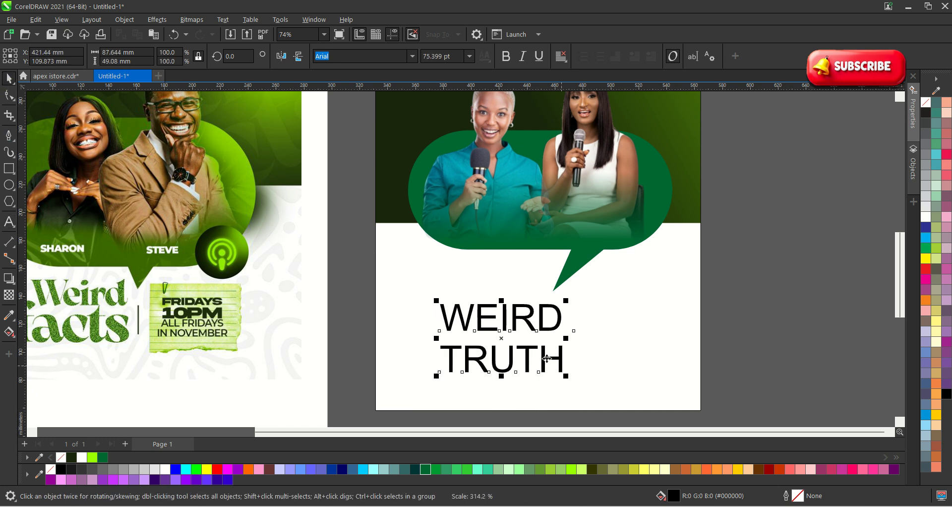
scroll(539, 344, up, 1)
drag(527, 320, 512, 320)
click(412, 56)
click(376, 91)
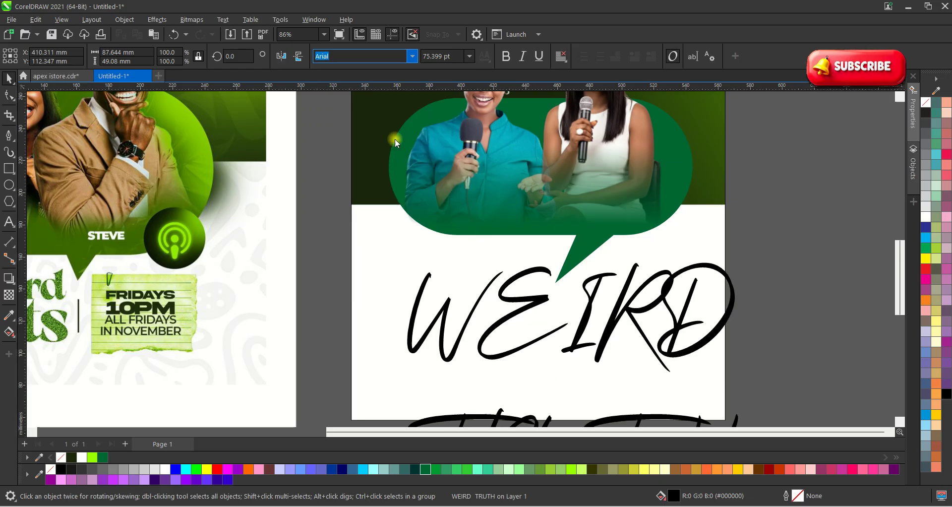
Step: Break the two-line title apart into separate WEIRD and TRUTH text objects and select the TRUTH line
double_click(528, 302)
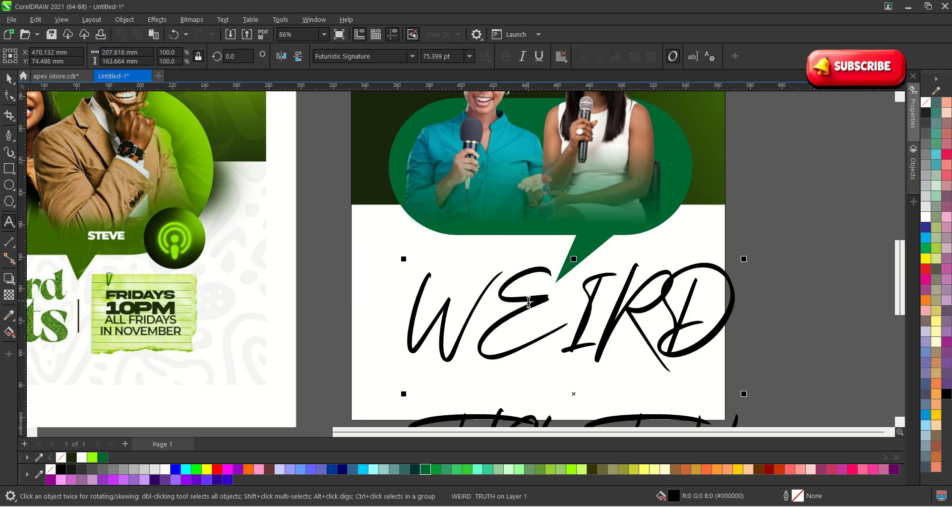
key(ctrl+a)
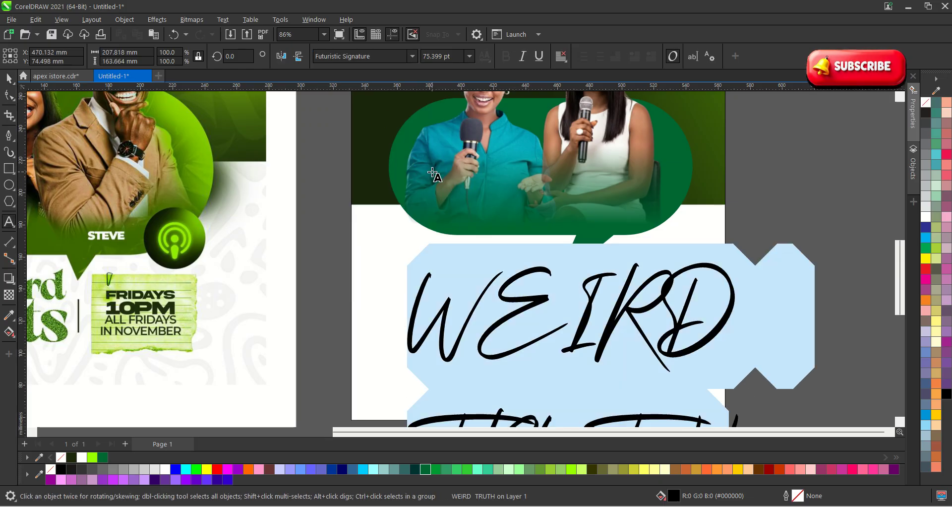
key(ctrl+k)
scroll(475, 159, down, 1)
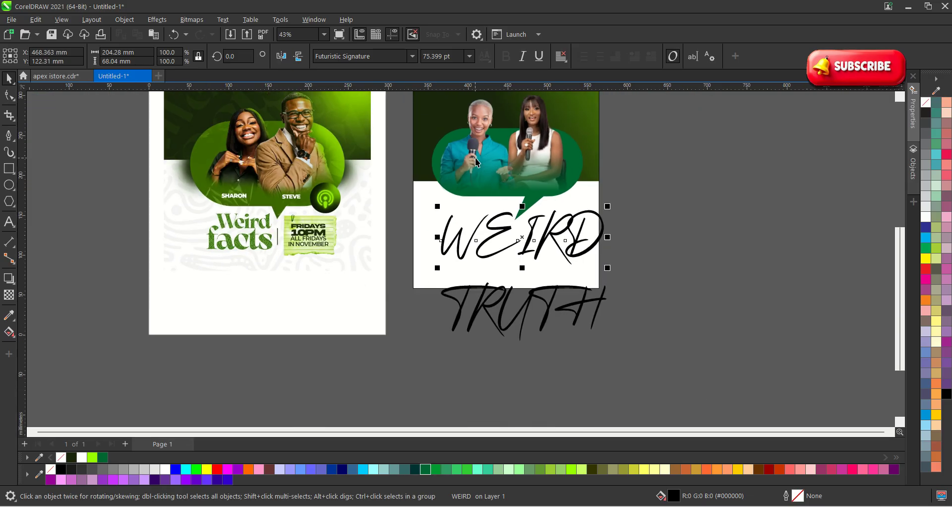
scroll(515, 257, up, 1)
click(506, 323)
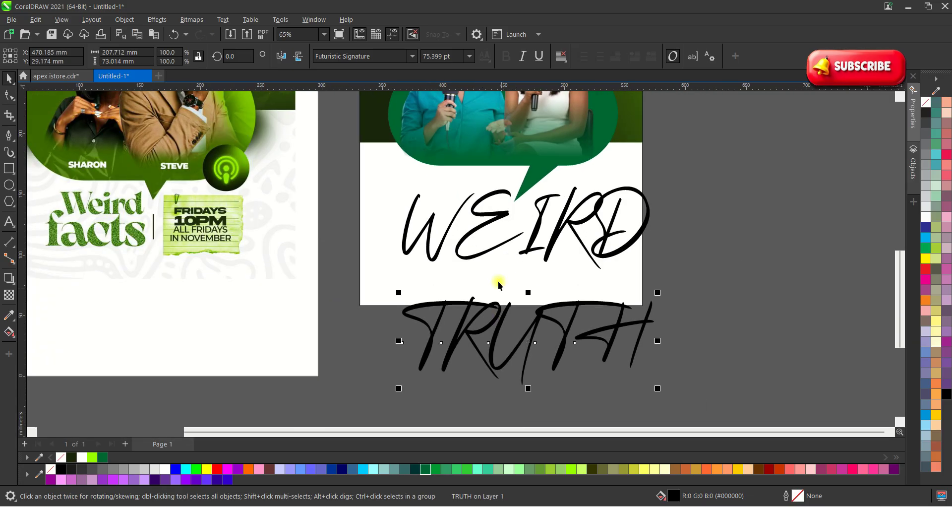
Step: Set the TRUTH text's font to Bebas Neue and move it up directly beneath WEIRD
click(412, 56)
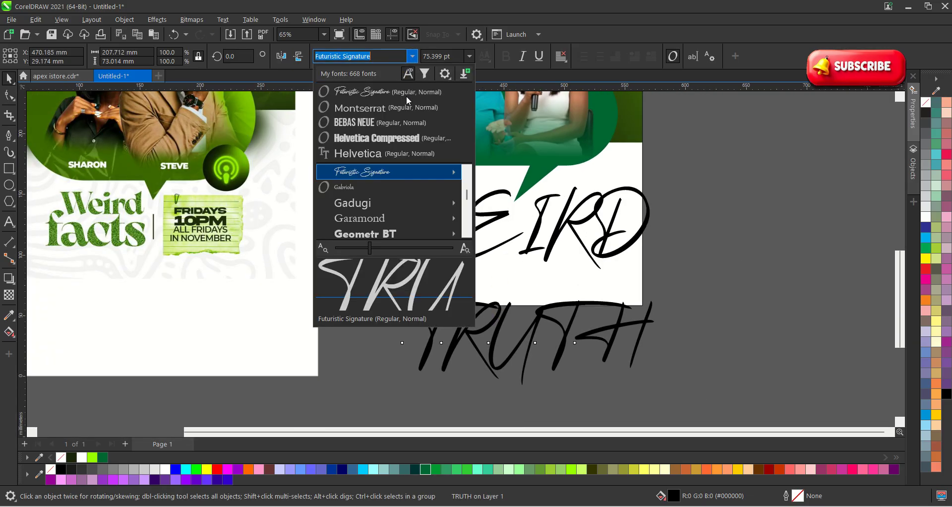
click(383, 122)
drag(446, 322, 446, 262)
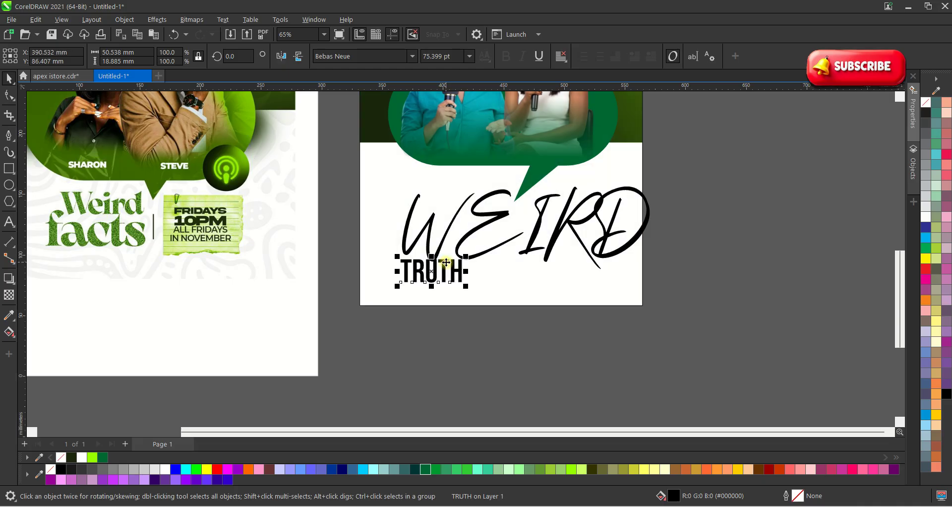
Step: Change the whole WEIRD text to Title Case
double_click(455, 221)
drag(455, 221, 700, 220)
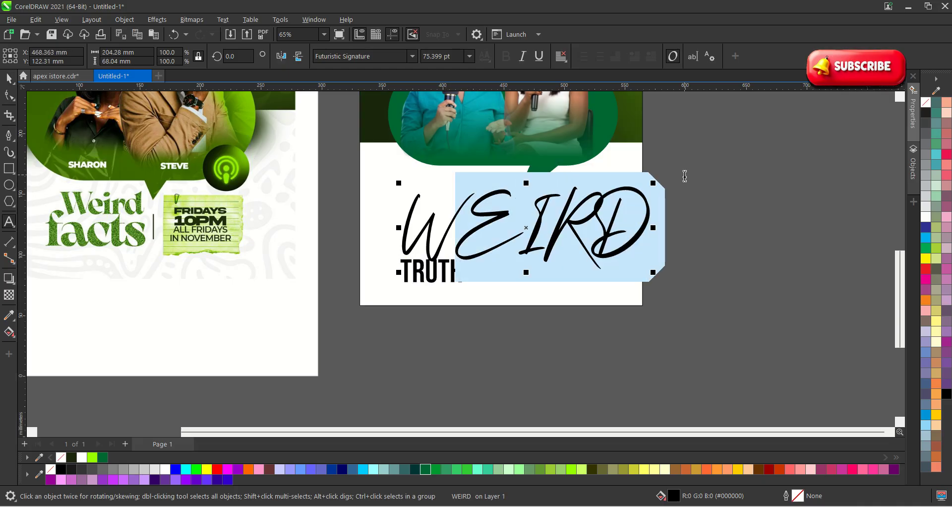
key(ctrl+a)
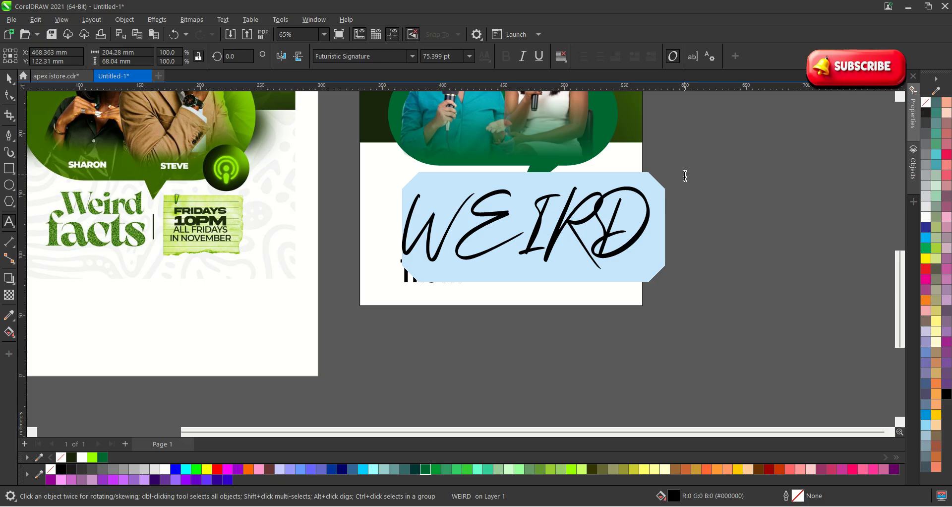
key(shift+F3)
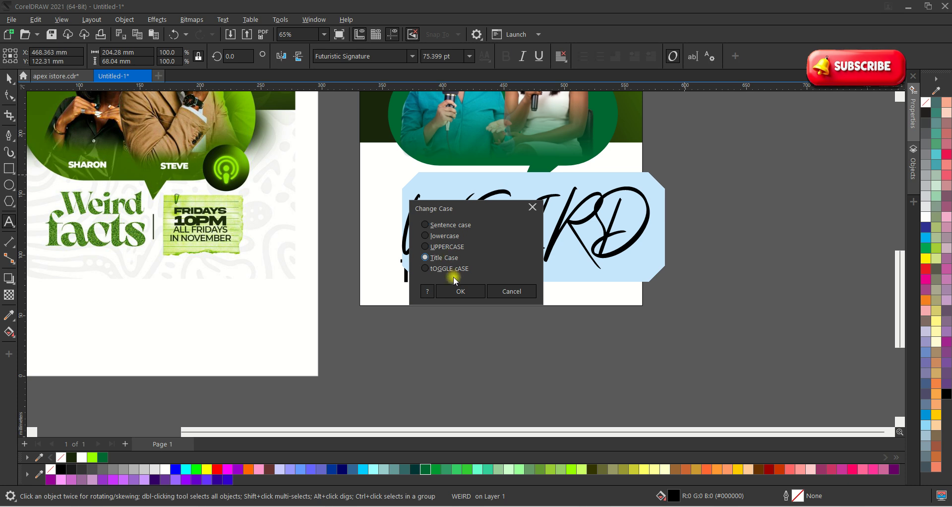
click(459, 291)
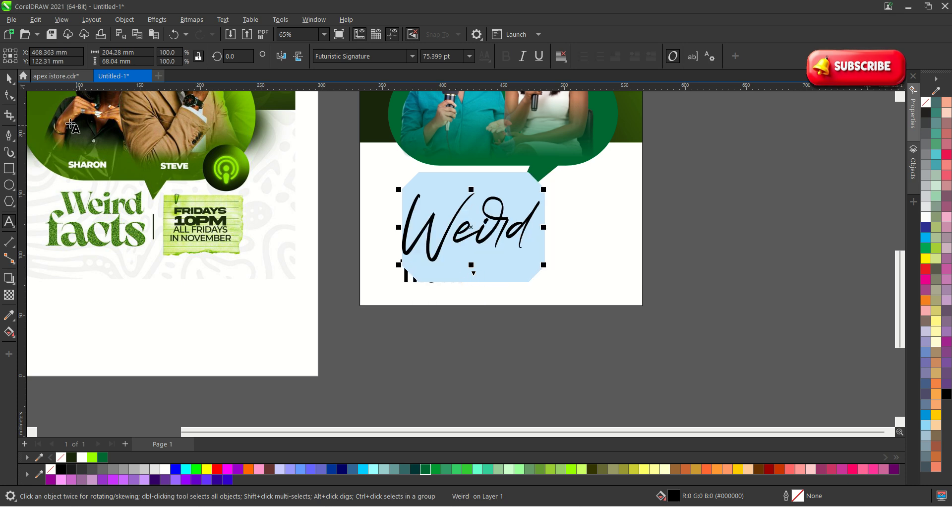
Step: Shrink the Weird text to about 42 pt and enlarge TRUTH beneath it to about 92 pt so their widths match
click(8, 79)
scroll(399, 168, up, 1)
drag(590, 196, 510, 209)
scroll(463, 273, up, 1)
drag(468, 250, 468, 209)
click(474, 310)
click(474, 311)
drag(475, 311, 516, 295)
scroll(488, 288, up, 1)
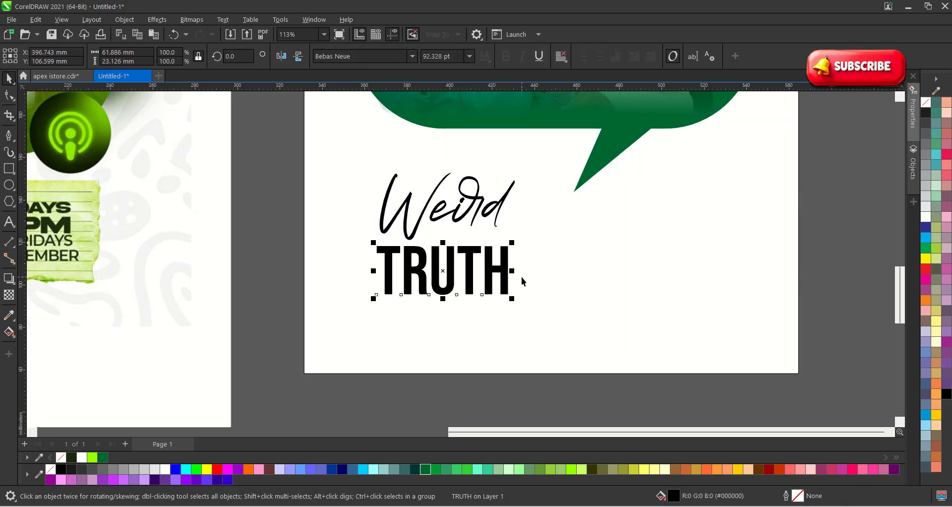
Step: Enlarge the Weird and TRUTH lines together to about 81 mm wide and position them below the speech bubble
scroll(522, 277, down, 2)
drag(310, 166, 513, 305)
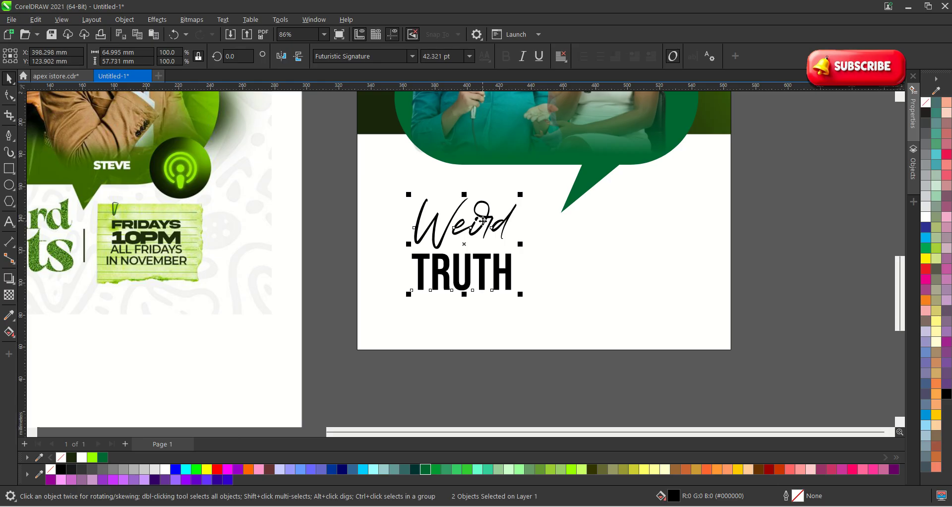
drag(485, 220, 486, 231)
drag(521, 206, 519, 223)
drag(542, 314, 550, 319)
scroll(389, 334, down, 6)
scroll(453, 233, up, 2)
click(625, 270)
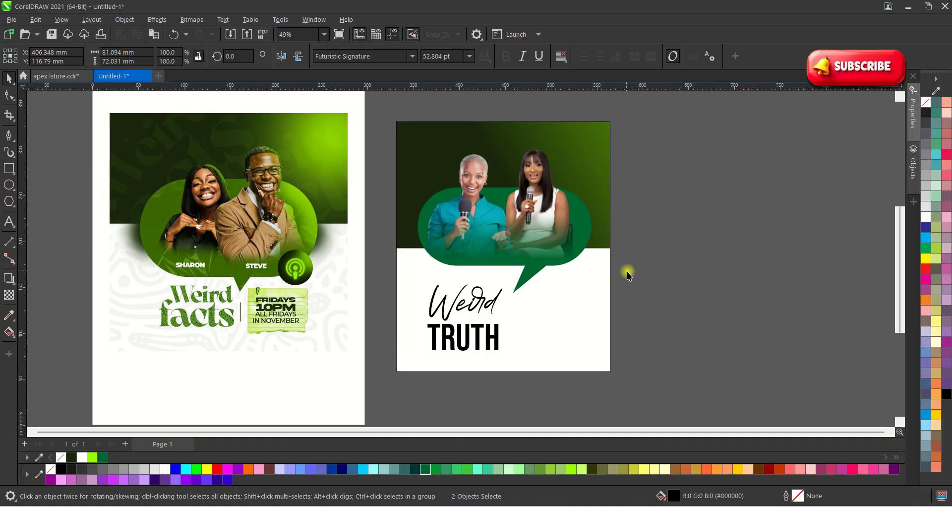
Step: Enlarge the two speaker cutouts and the speech bubble together, making the bubble about 198 mm wide, and reposition them on the flyer
scroll(697, 292, down, 1)
drag(723, 307, 403, 137)
scroll(479, 208, up, 1)
drag(500, 212, 501, 221)
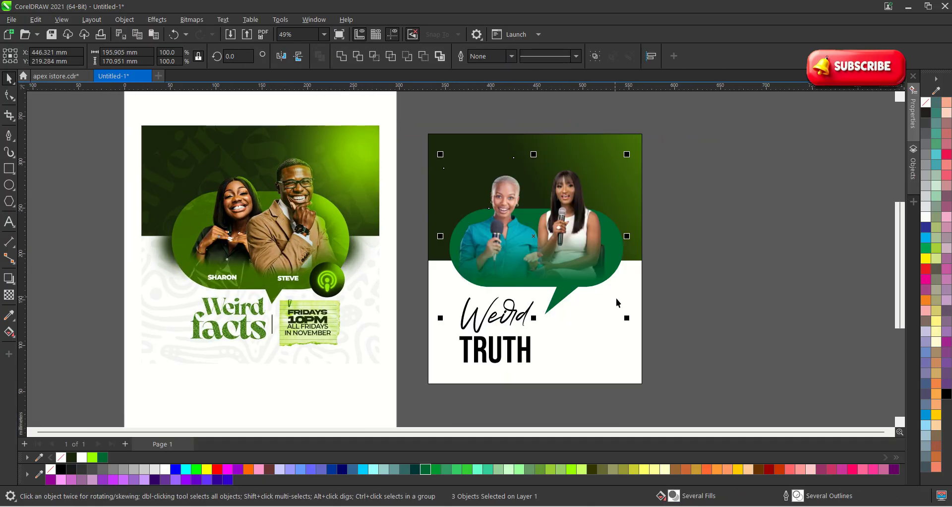
drag(627, 323, 636, 331)
drag(548, 270, 548, 271)
click(727, 323)
Step: Nudge the Weird line slightly to the right above TRUTH
scroll(577, 340, up, 3)
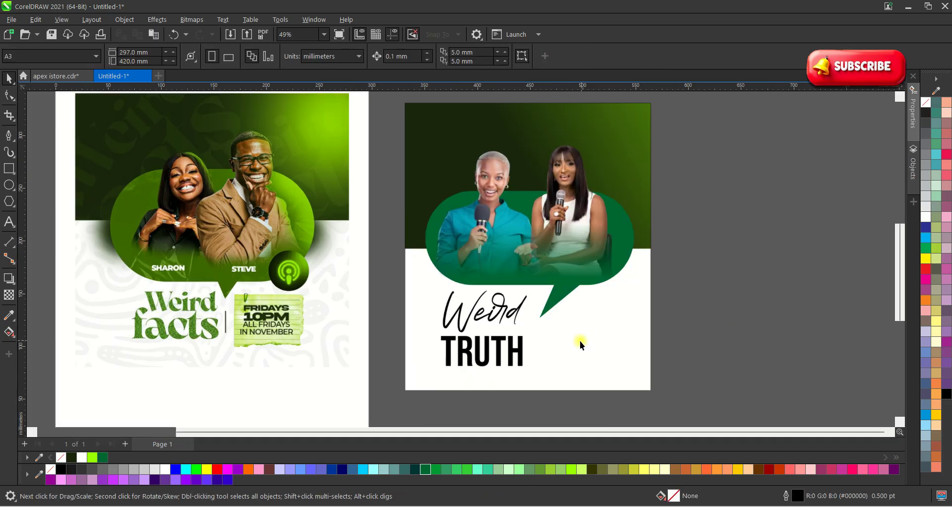
click(495, 306)
scroll(495, 305, up, 2)
drag(497, 305, 498, 305)
scroll(509, 313, down, 1)
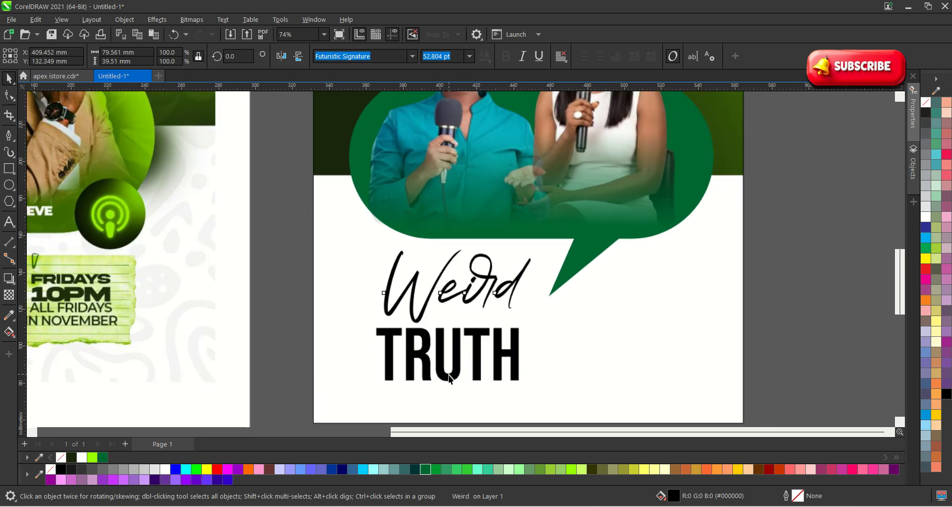
Step: Fill the TRUTH text with the bright green #009933
click(480, 365)
click(425, 469)
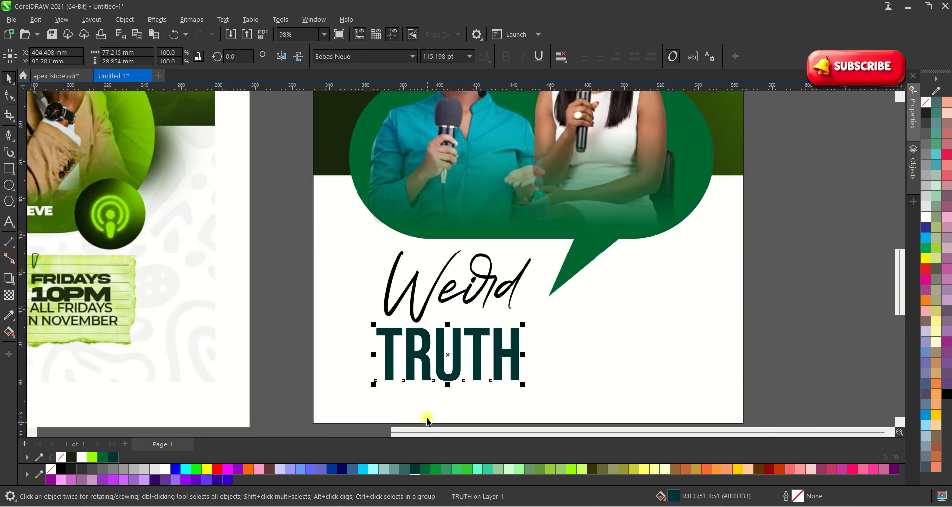
scroll(451, 358, down, 3)
click(435, 468)
scroll(504, 366, up, 1)
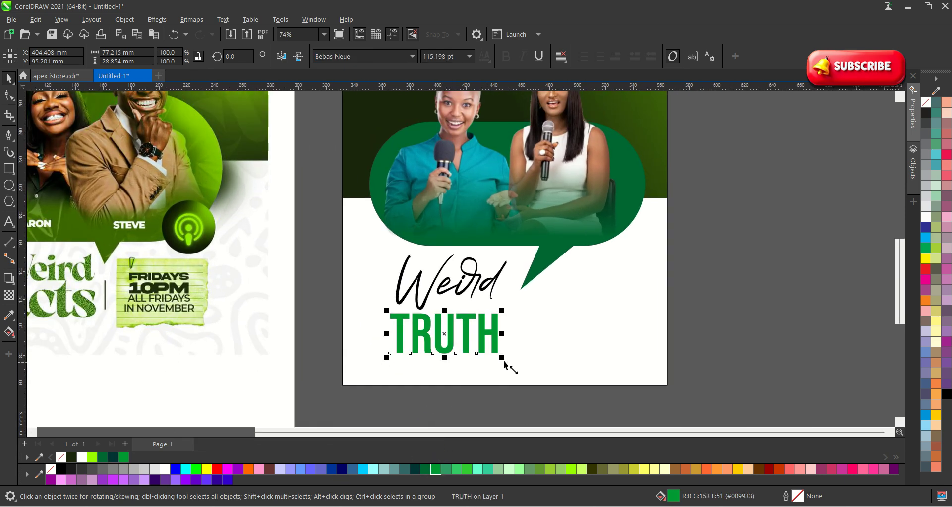
click(736, 303)
Step: Remove the outline from the flyer's background rectangle and dismiss the chat notification
scroll(497, 293, up, 2)
scroll(498, 293, down, 4)
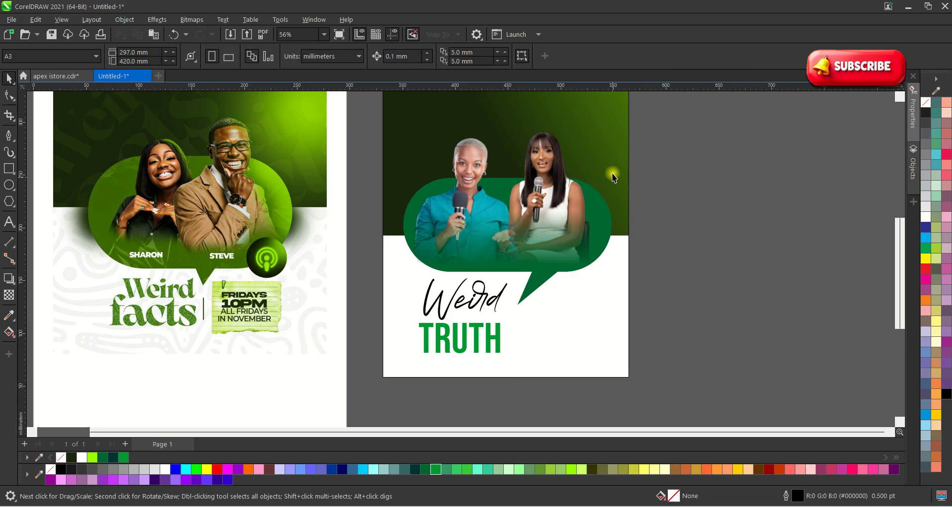
click(613, 127)
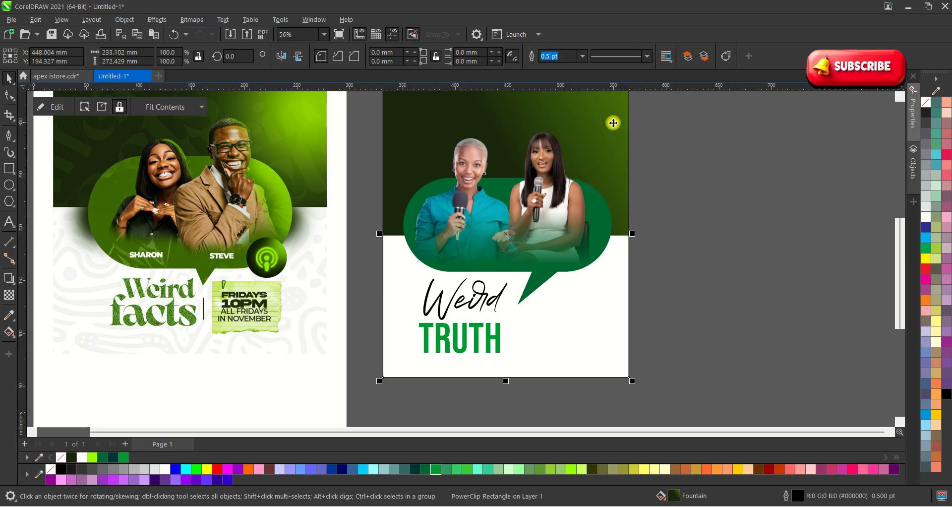
click(583, 56)
click(550, 67)
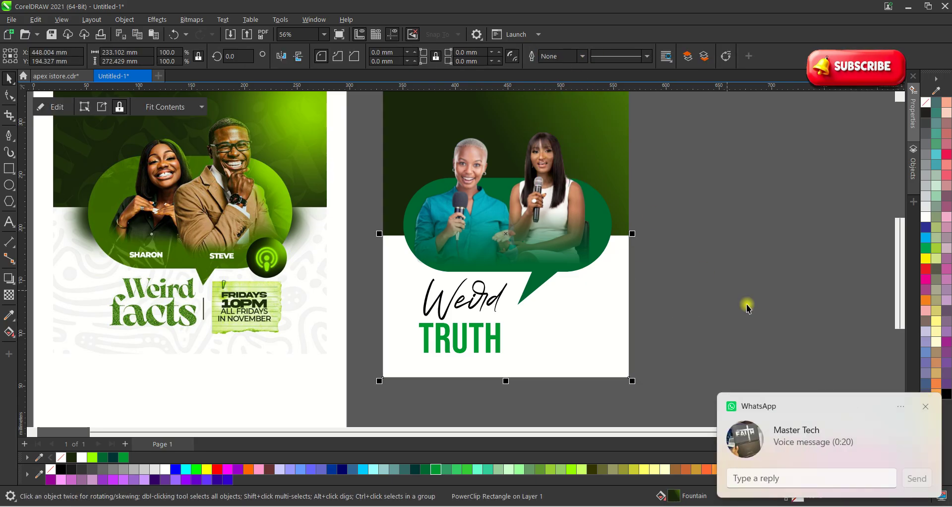
click(924, 407)
click(709, 325)
scroll(496, 212, up, 2)
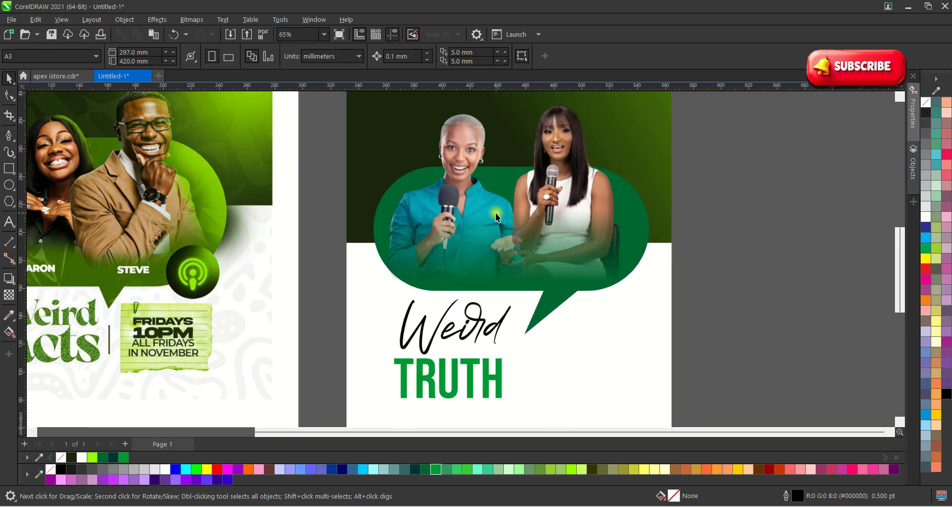
Step: Try moving the speech bubble to the right from behind the speakers, and undo the move
click(653, 233)
drag(654, 233, 734, 233)
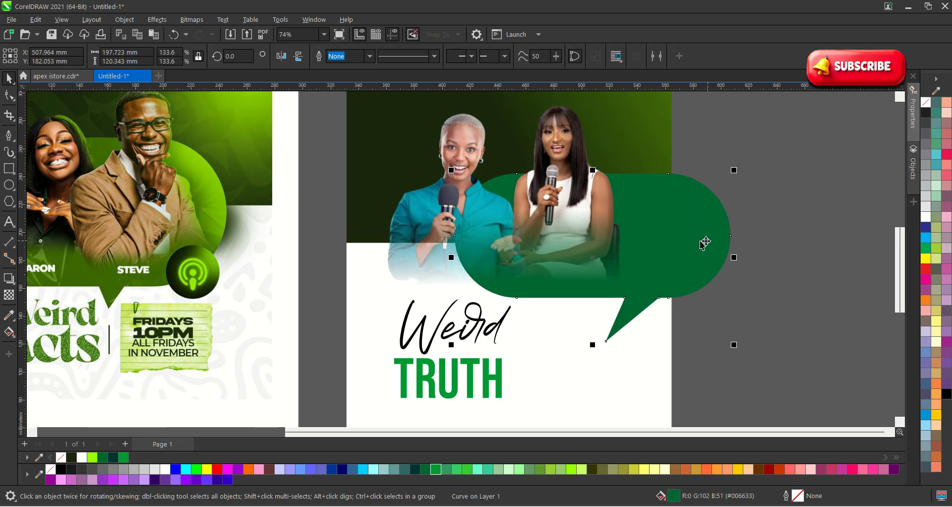
key(ctrl+z)
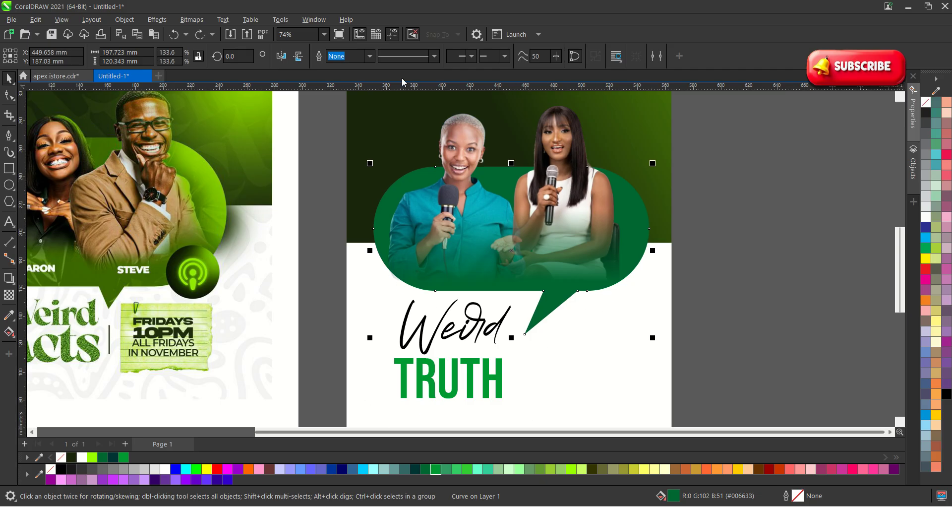
click(673, 197)
click(643, 198)
click(643, 209)
drag(644, 210, 727, 212)
key(ctrl+z)
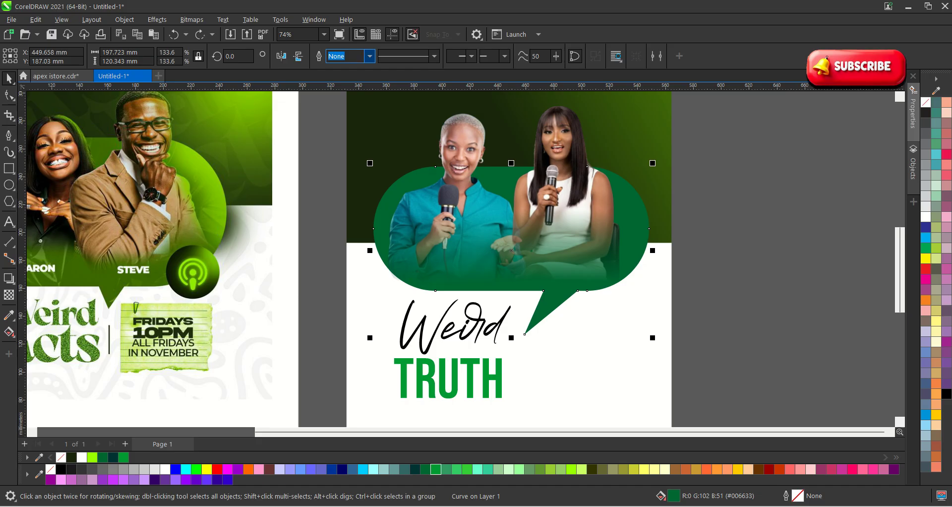
Step: Give the speech bubble a 4.0 pt white outline
click(370, 56)
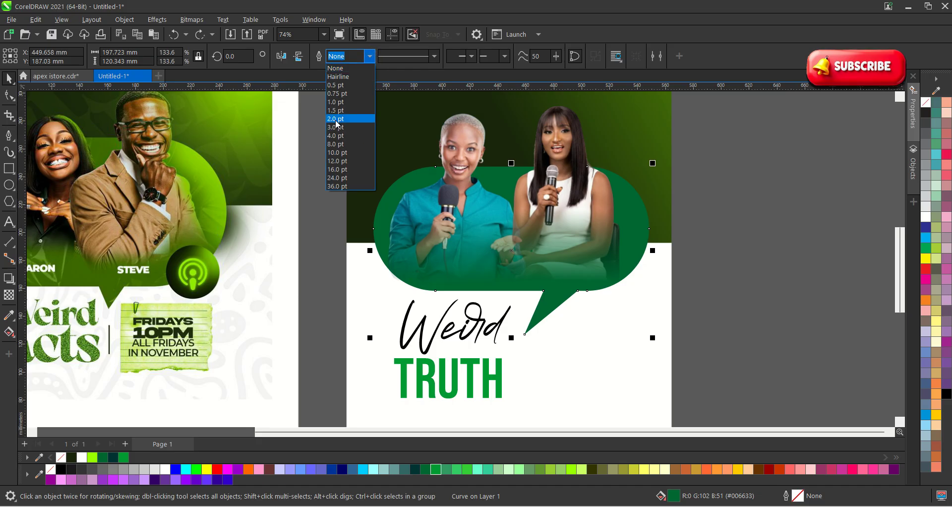
click(335, 119)
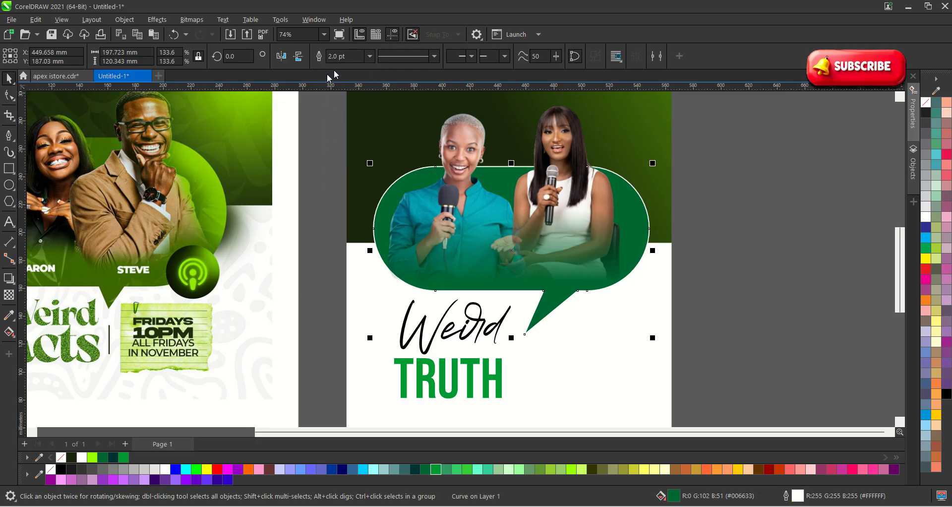
click(369, 59)
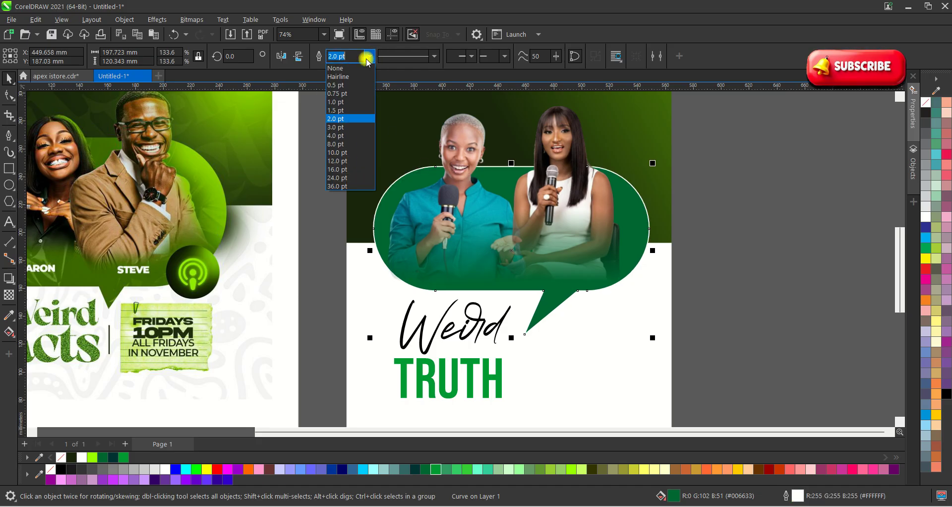
click(346, 135)
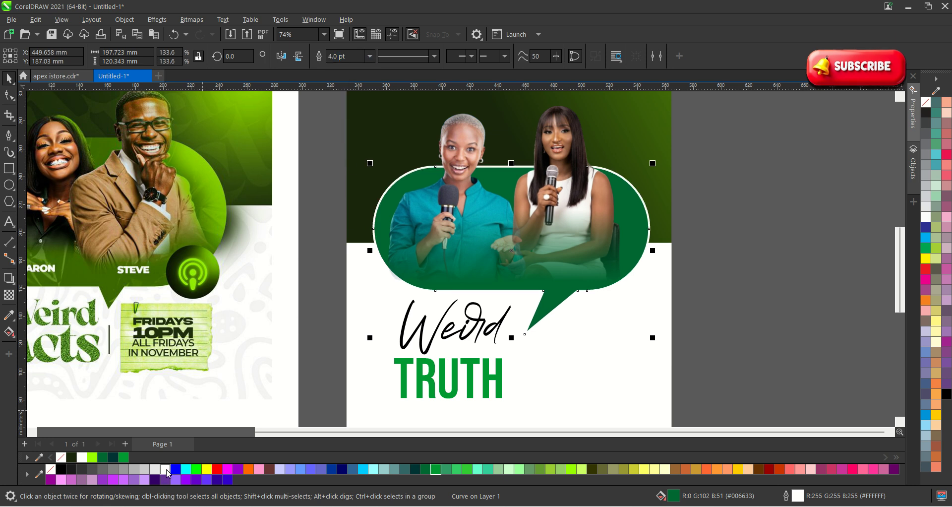
Step: Try the light green #33CC66 as the speech bubble's outline color, and undo it
right_click(456, 469)
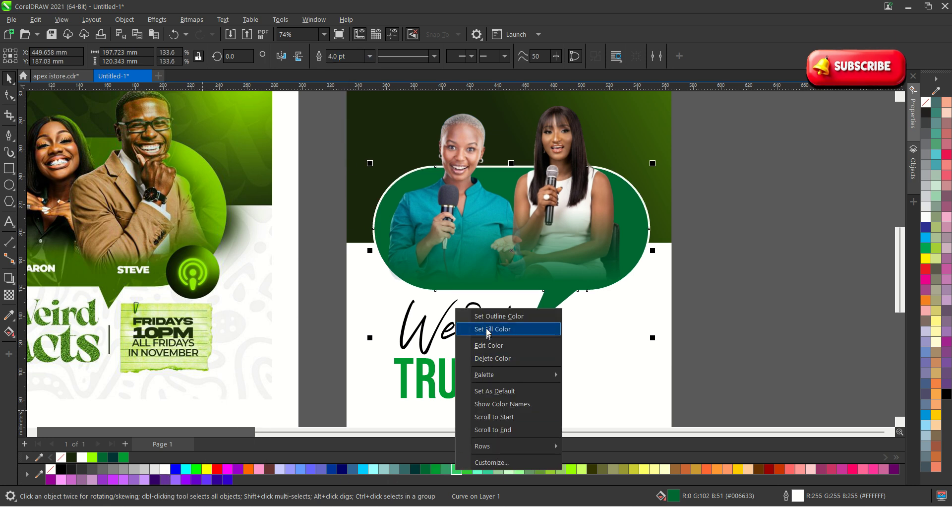
click(521, 316)
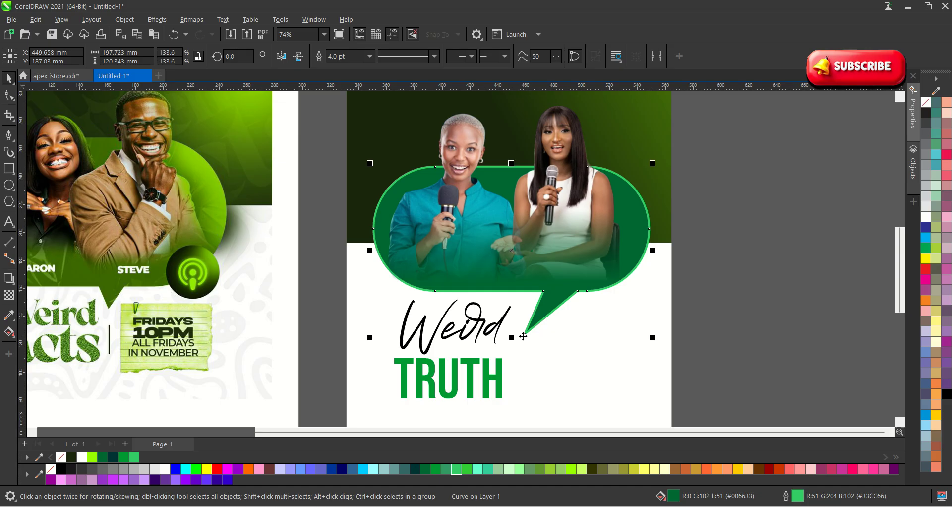
key(ctrl+z)
click(731, 289)
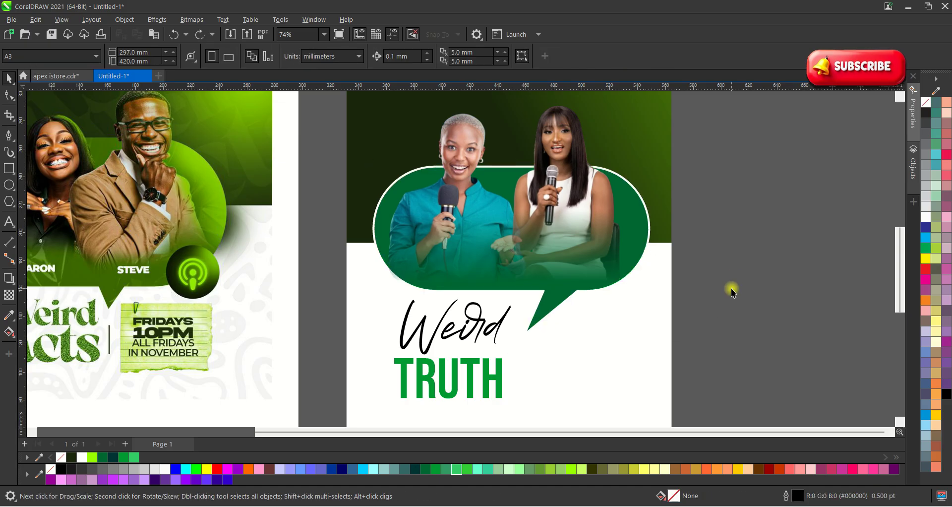
Step: Add a one-step white outside contour of about 5 mm around the speech bubble
scroll(628, 227, up, 3)
click(635, 189)
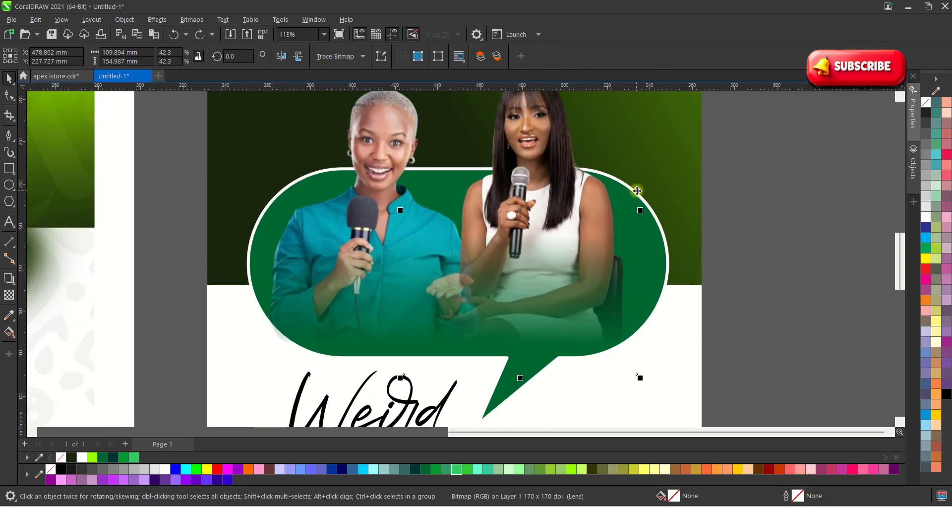
click(667, 247)
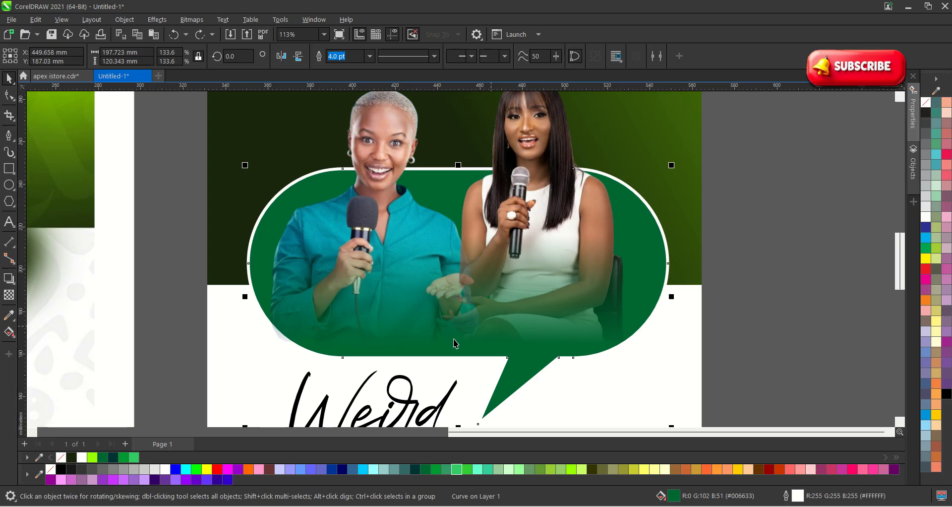
click(13, 287)
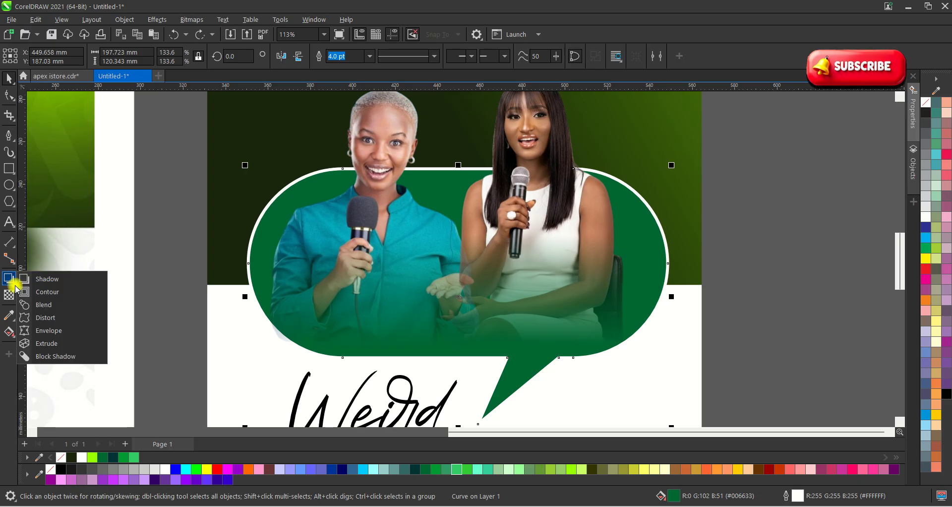
click(47, 291)
drag(312, 184, 288, 165)
key(space)
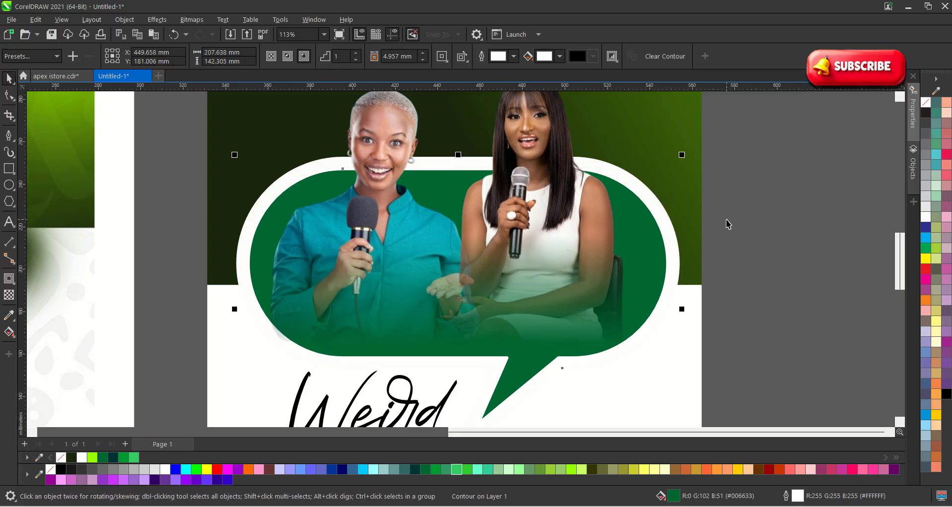
Step: Break the white contour apart from the speech bubble
scroll(535, 320, down, 7)
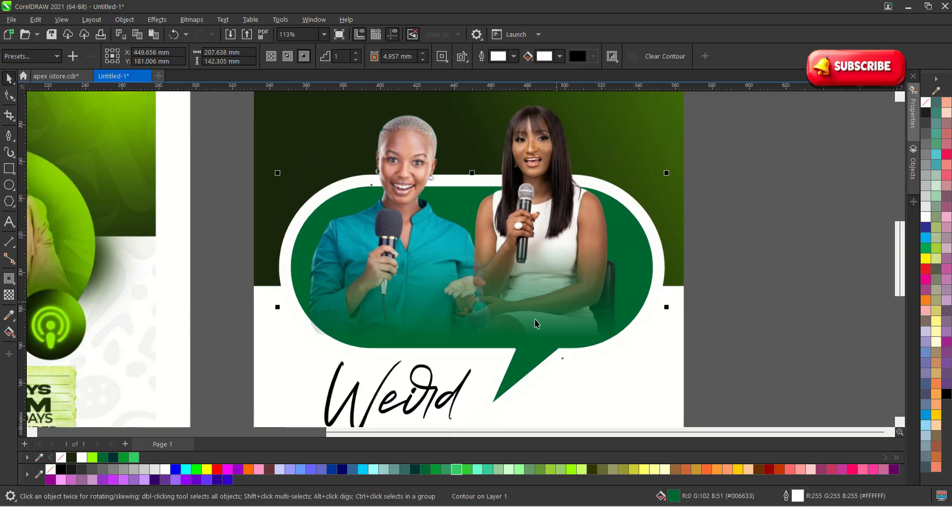
click(614, 308)
scroll(574, 296, up, 2)
right_click(583, 279)
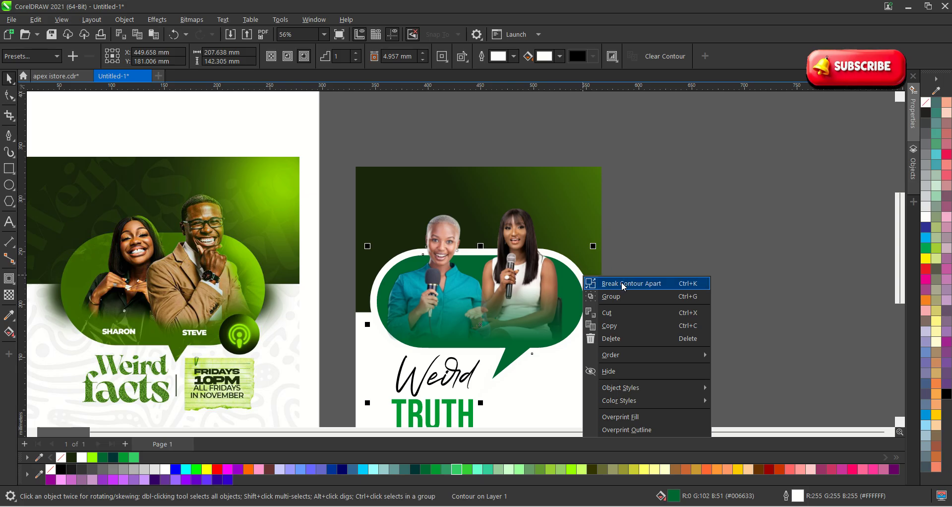
click(569, 262)
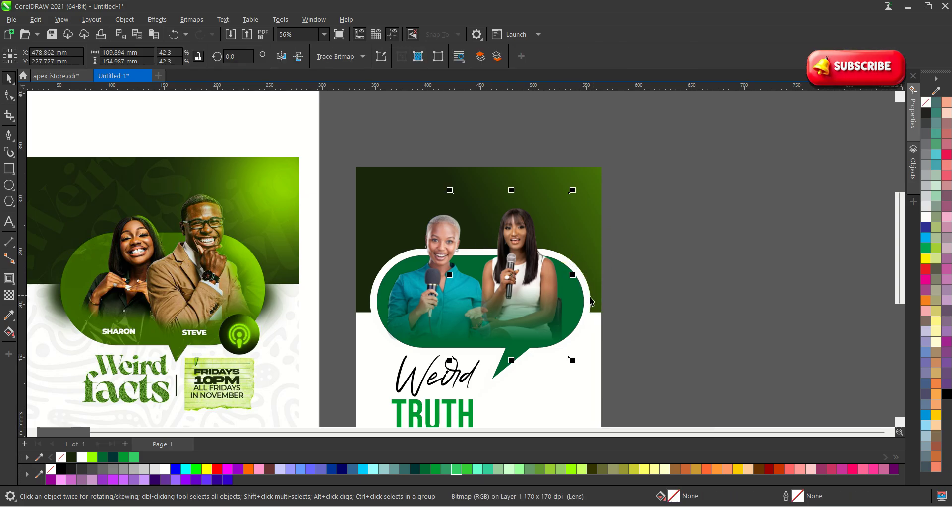
Step: Separate the white contour from the speech bubble as its own curve, test-moving it aside and undoing that move
scroll(591, 301, up, 2)
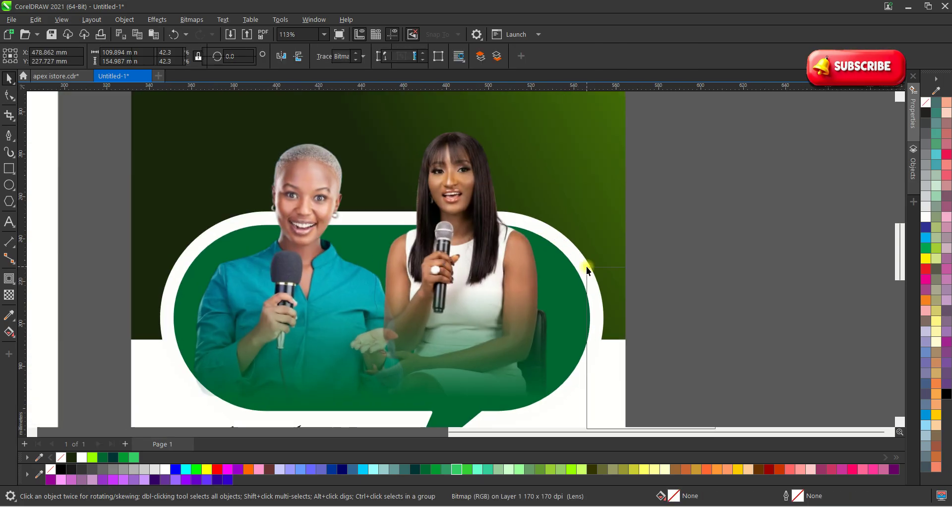
right_click(588, 268)
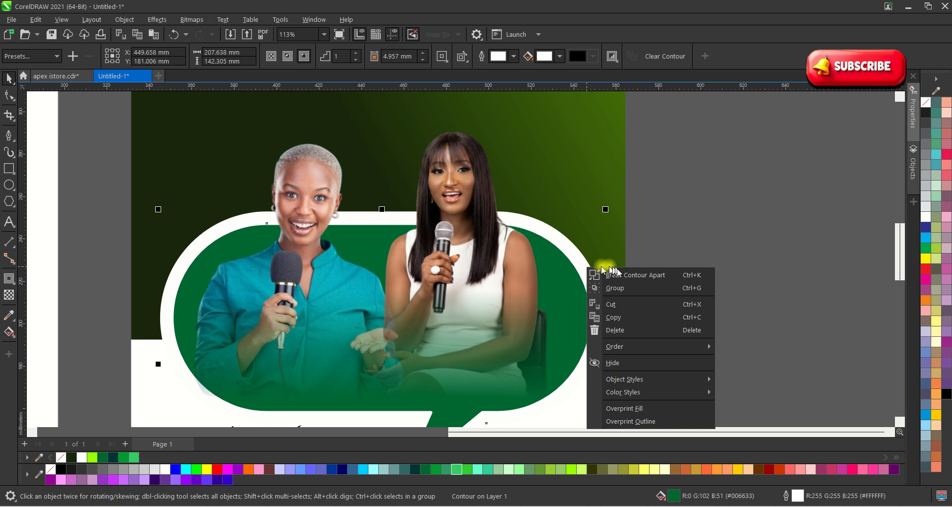
click(644, 274)
drag(595, 282, 712, 269)
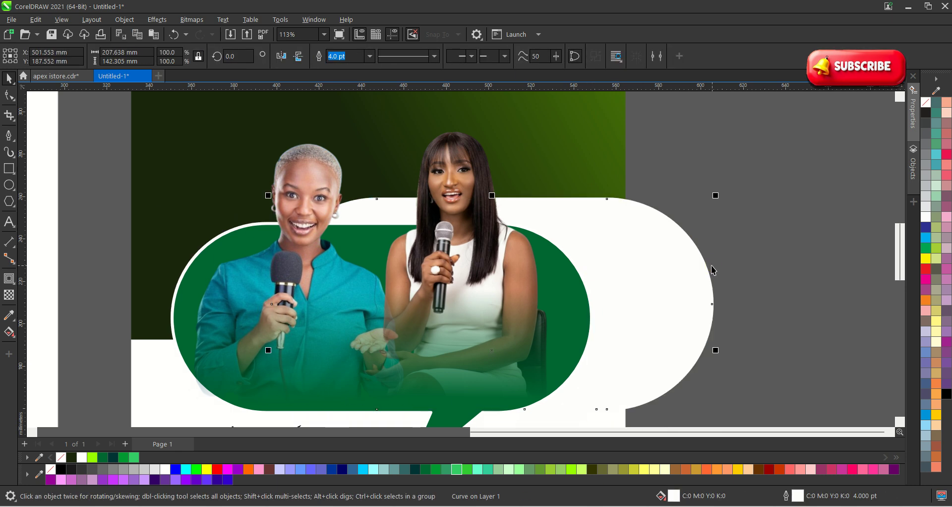
key(ctrl+z)
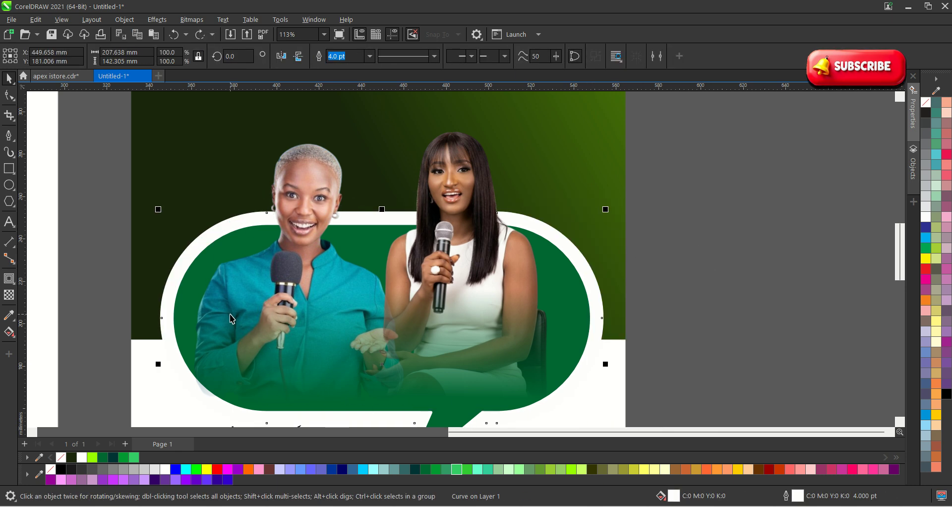
Step: Apply a uniform transparency of 79 to the white contour curve behind the speech bubble
click(9, 294)
scroll(278, 261, down, 2)
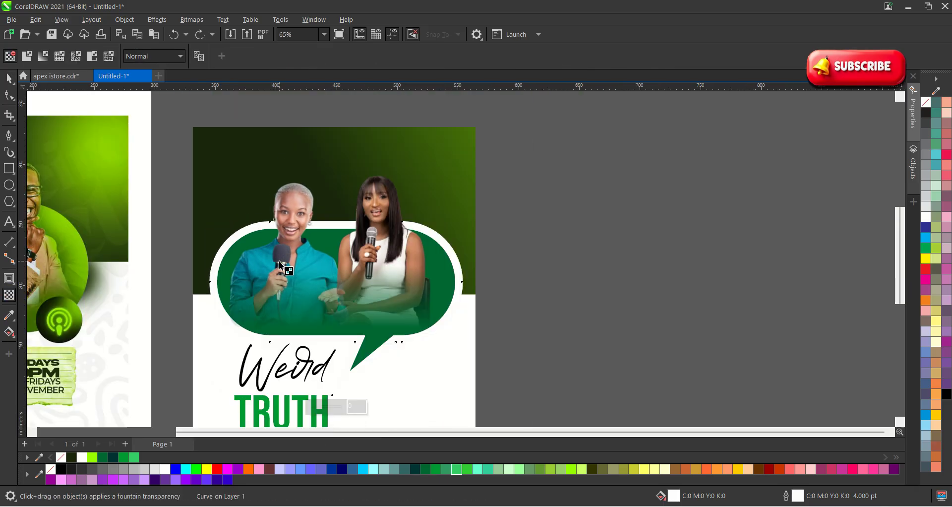
scroll(338, 246, up, 1)
drag(322, 198, 350, 200)
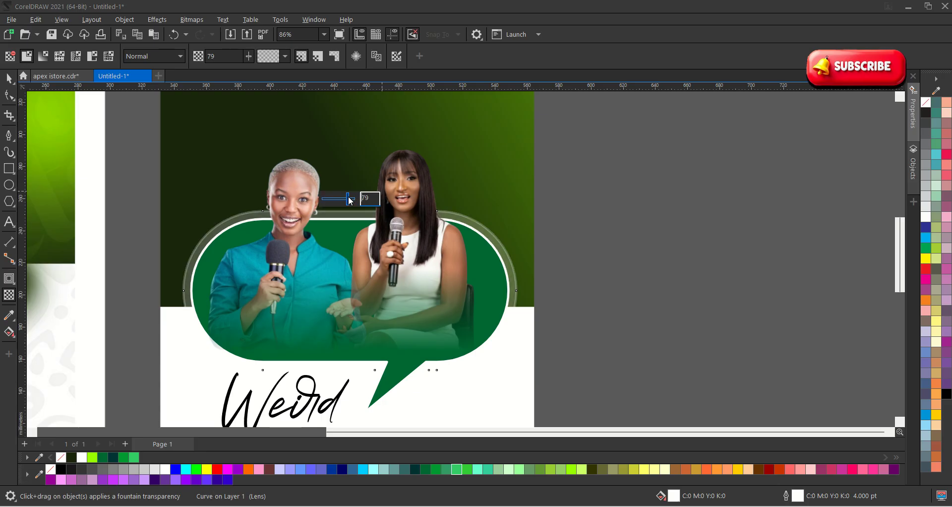
scroll(203, 248, up, 2)
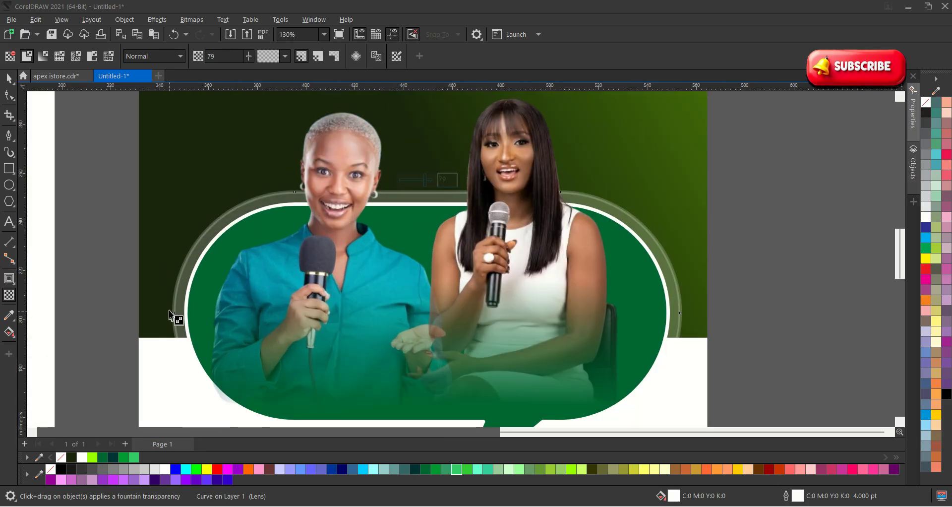
key(space)
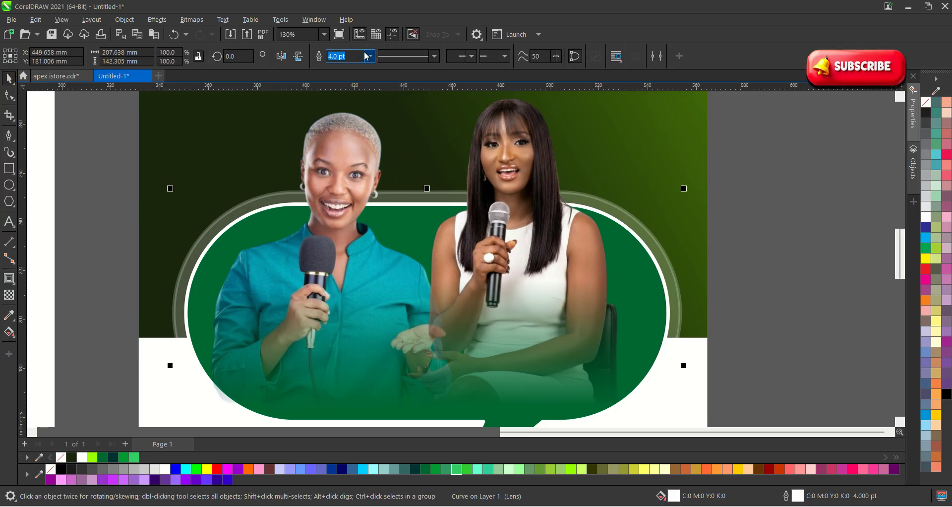
Step: Remove the 4.0 pt outline from the transparent contour curve and deselect it
click(370, 56)
click(336, 67)
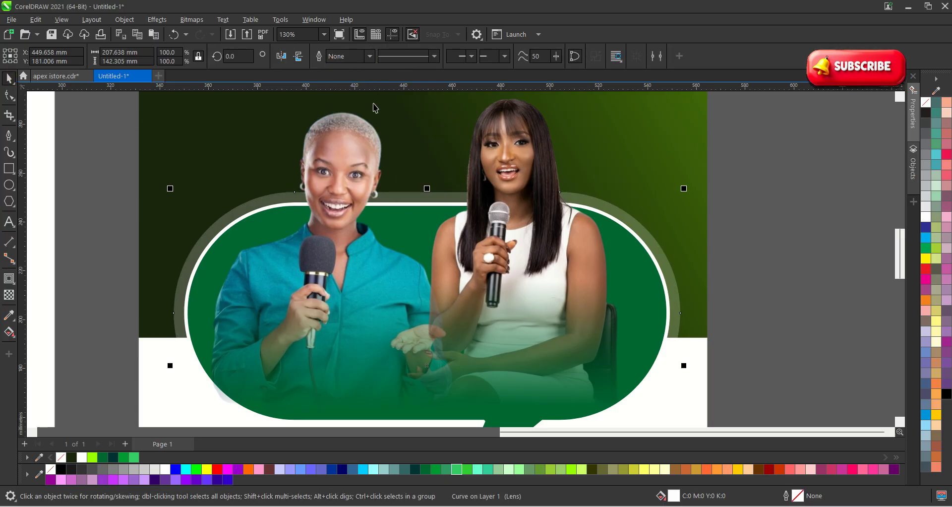
scroll(761, 266, down, 2)
click(762, 266)
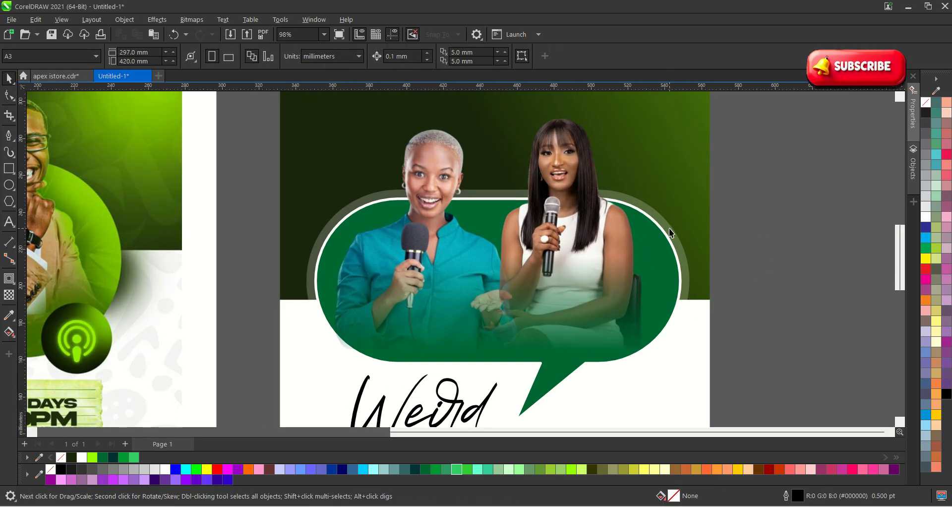
Step: Examine the speech bubble's contour and the title below it against the reference flyer
click(669, 229)
scroll(446, 367, down, 2)
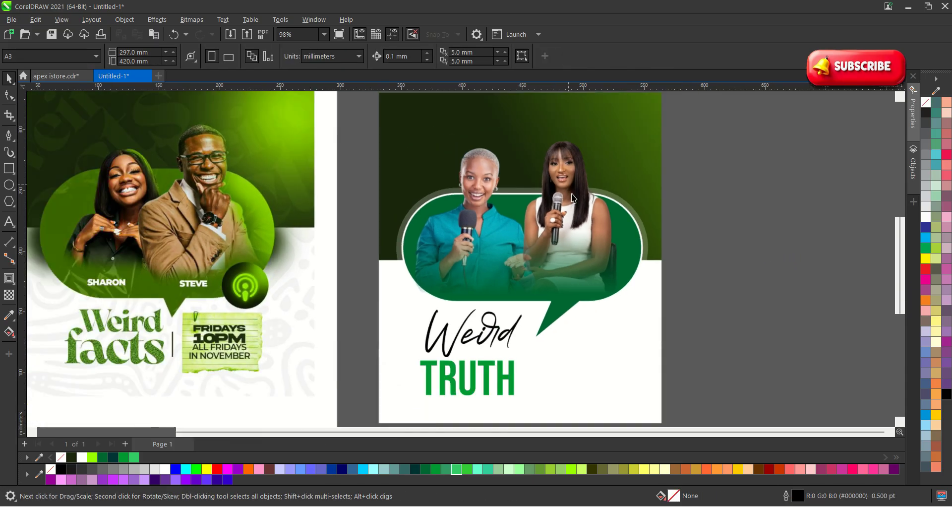
scroll(484, 424, down, 2)
scroll(442, 378, up, 1)
scroll(478, 350, up, 3)
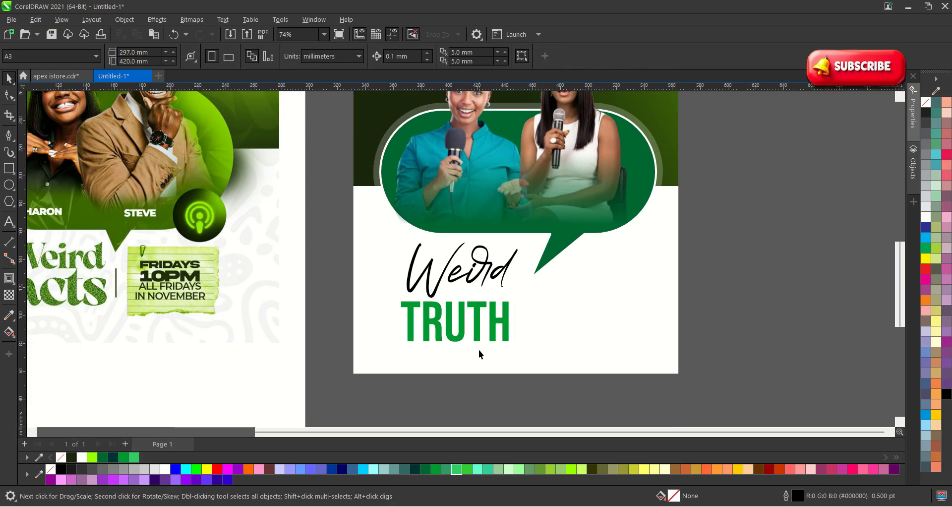
click(478, 331)
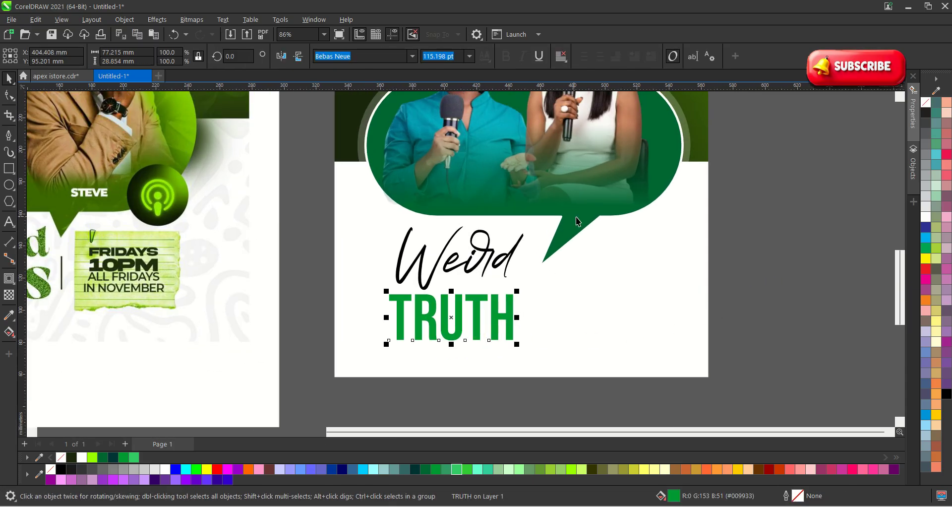
click(749, 306)
scroll(451, 375, down, 4)
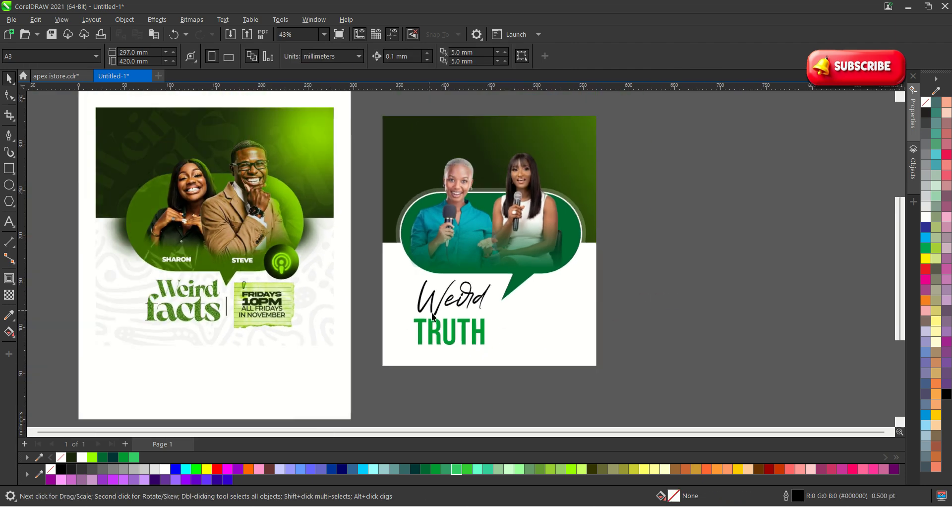
scroll(587, 344, up, 2)
scroll(447, 341, down, 2)
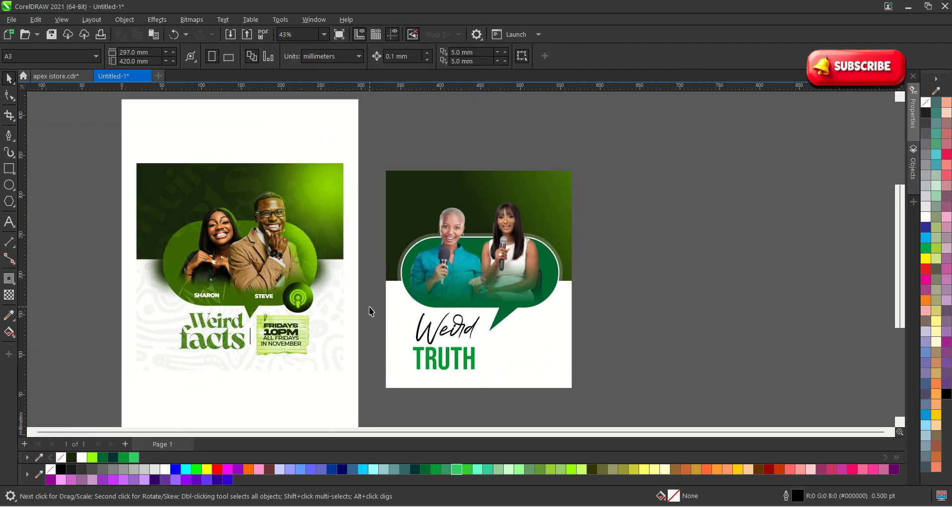
Step: Add the host's name as capitalized text and place it over the lower body of the speaker in teal
click(10, 222)
scroll(495, 319, up, 6)
click(491, 315)
click(567, 313)
text(D)
text(ESTO)
key(BackSpace)
text(ING)
key(BackSpace)
key(BackSpace)
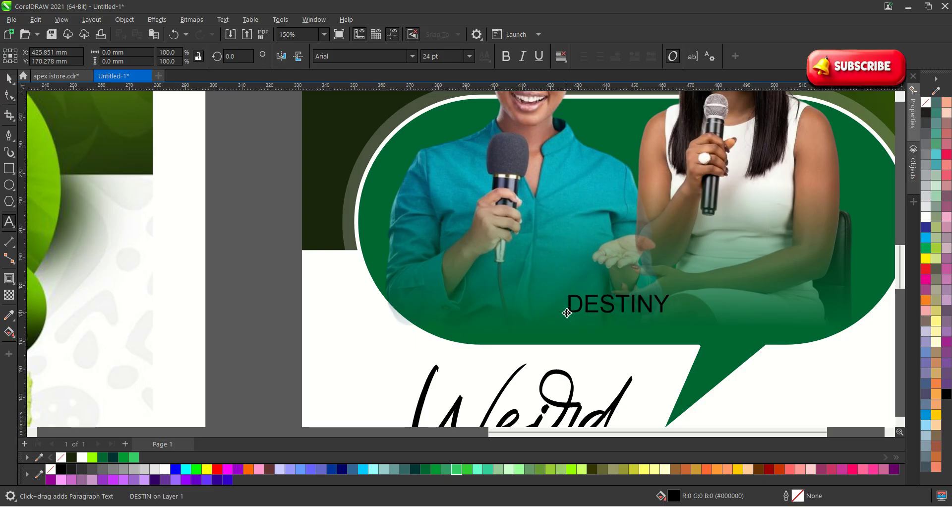
click(4, 77)
scroll(572, 219, up, 2)
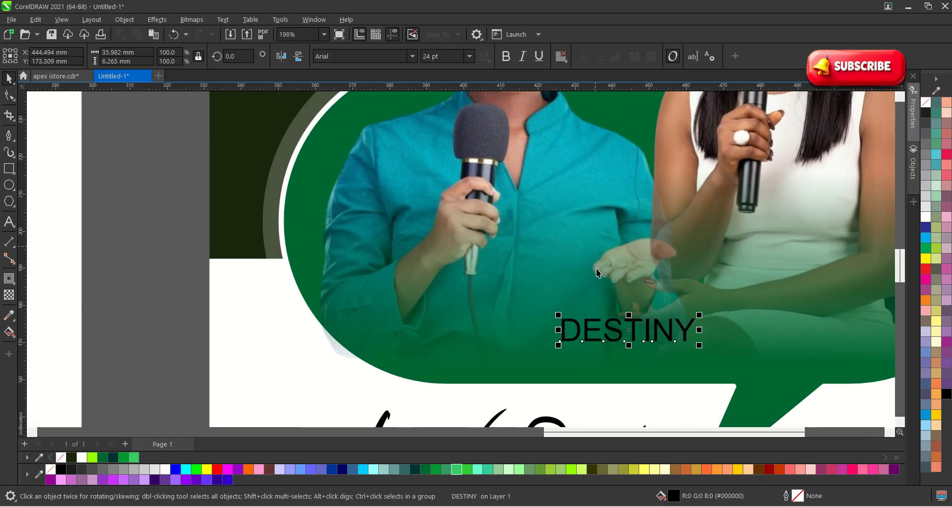
drag(620, 330, 515, 321)
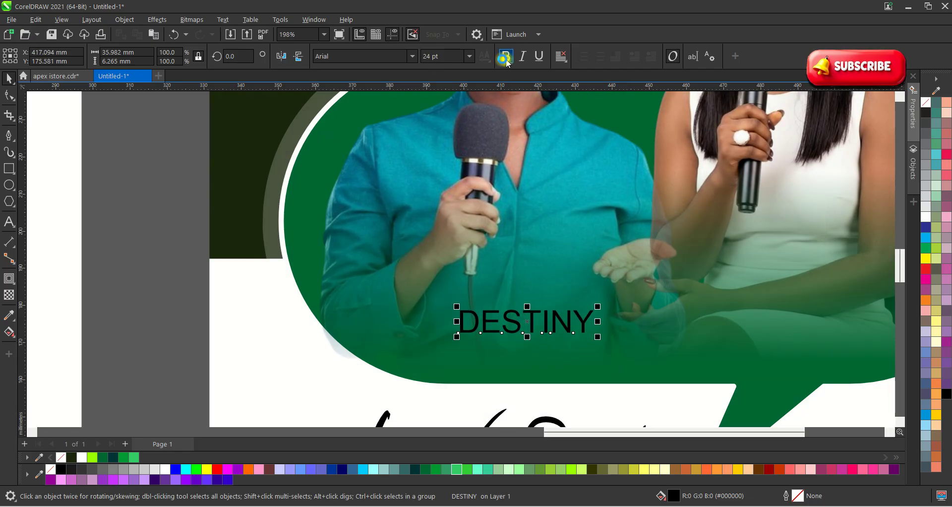
Step: Set the host's name in Bebas Neue and enlarge it to about 42.5 pt
click(412, 56)
click(342, 92)
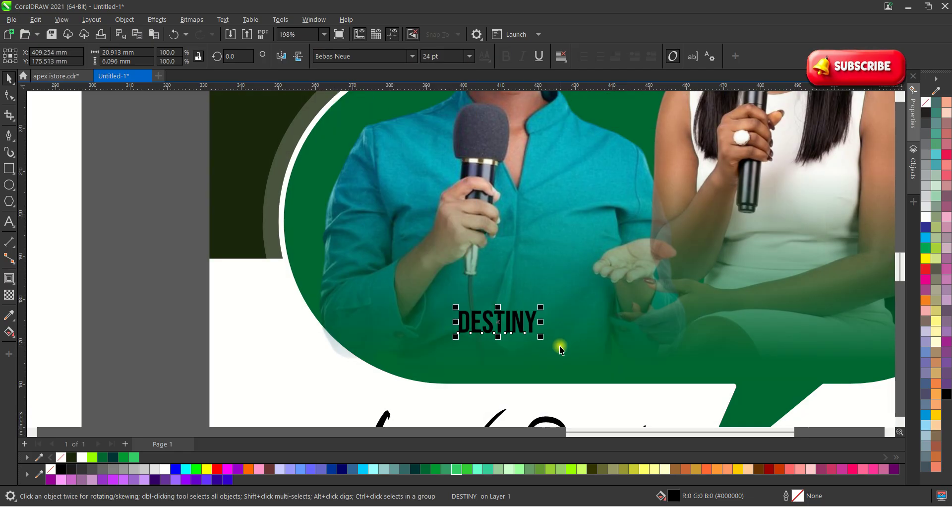
scroll(559, 344, up, 1)
drag(537, 335, 616, 368)
scroll(552, 327, up, 1)
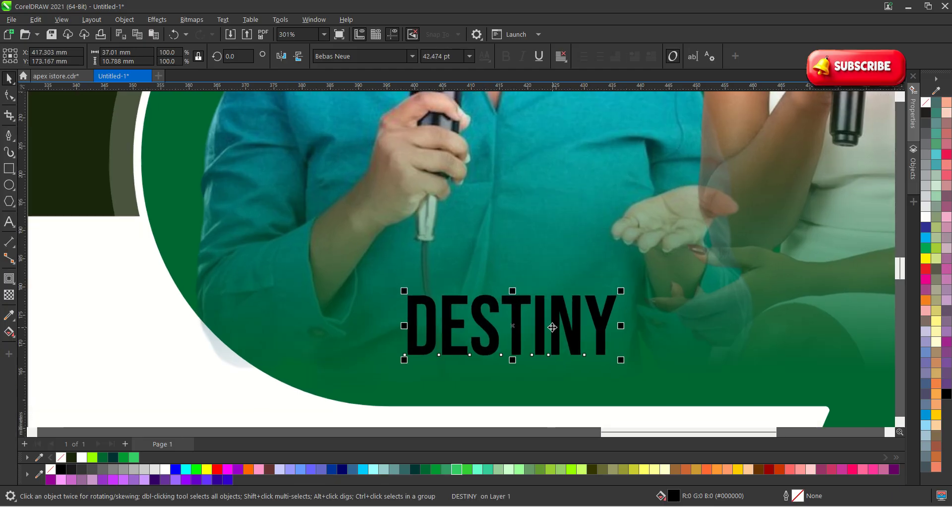
Step: Duplicate the host's name directly above the original and shrink the copy to about 23.5 pt
drag(538, 313, 542, 279)
drag(620, 249, 538, 251)
scroll(538, 251, up, 1)
Step: Replace the smaller copy's text with HOST
double_click(475, 293)
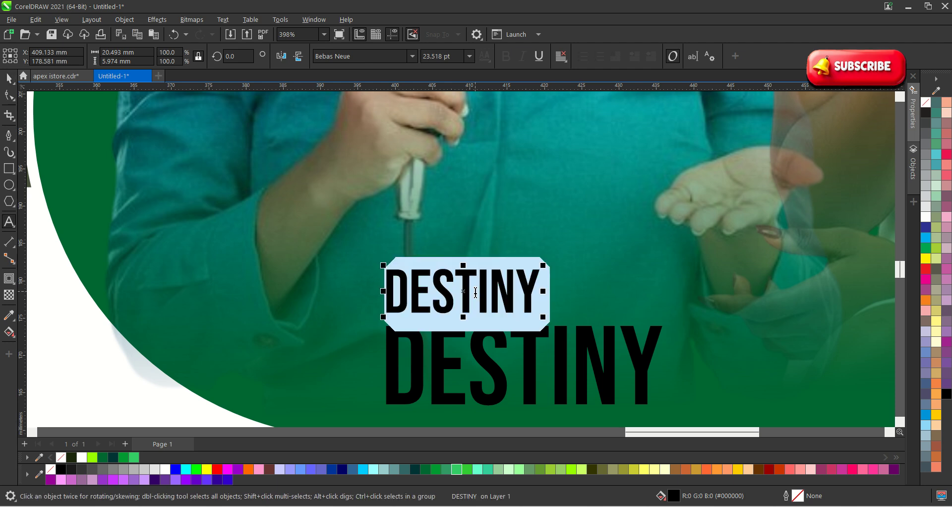
text(HOSE)
key(BackSpace)
text(T)
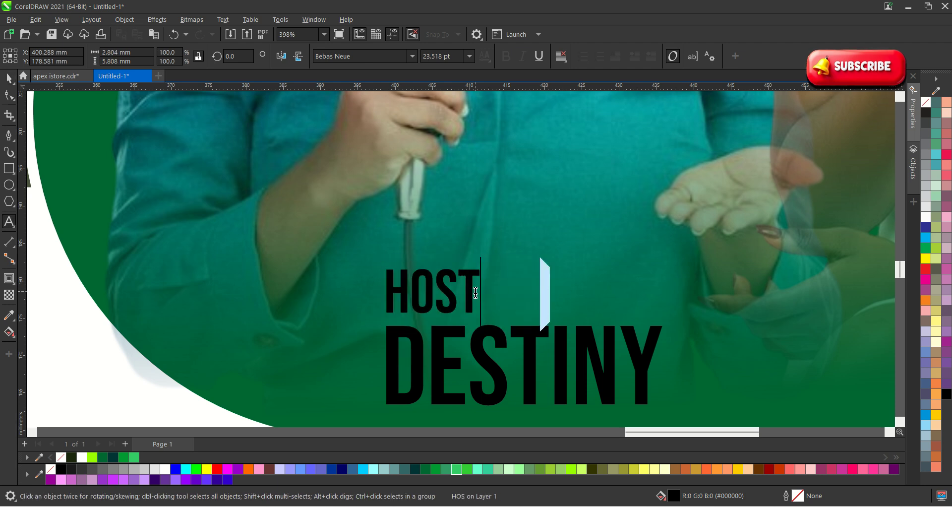
key(ctrl+space)
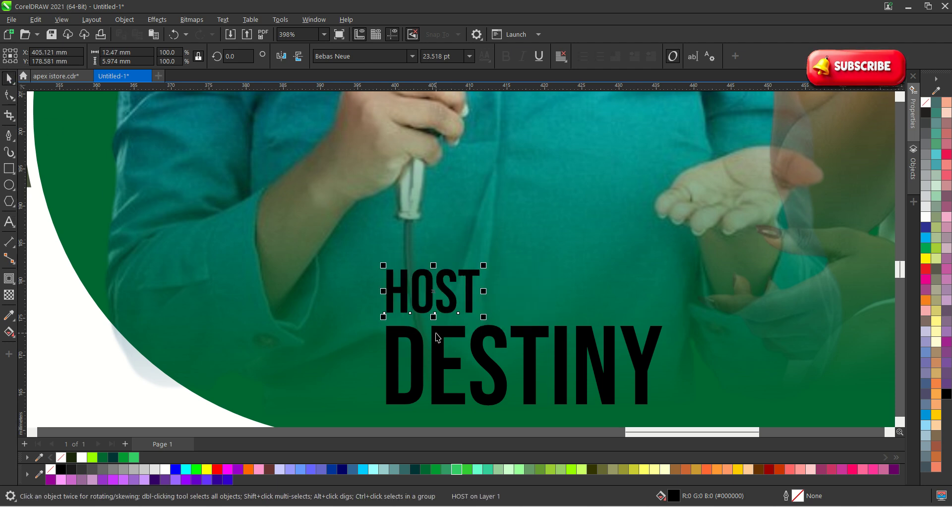
Step: Fill the HOST label with yellow #FFFF00 and the host's name below it with white
click(210, 469)
click(393, 385)
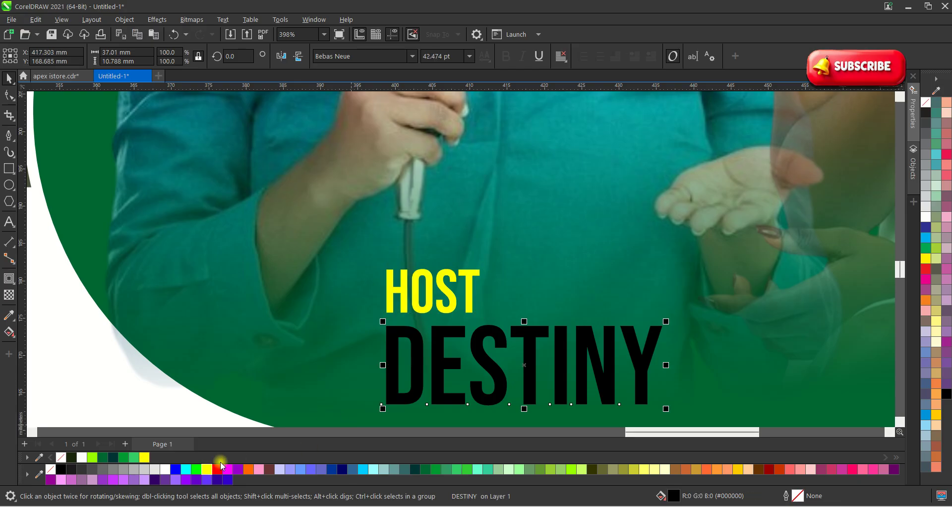
click(169, 467)
Step: Duplicate the HOST label and the name together, placing the copies beneath the speaker in white
scroll(370, 201, down, 4)
drag(156, 186, 488, 288)
scroll(436, 257, up, 1)
drag(418, 250, 663, 247)
scroll(388, 259, down, 1)
Step: Change the copied yellow label under the speaker in white to GUEST SPEAKER
scroll(392, 272, down, 4)
scroll(541, 263, up, 5)
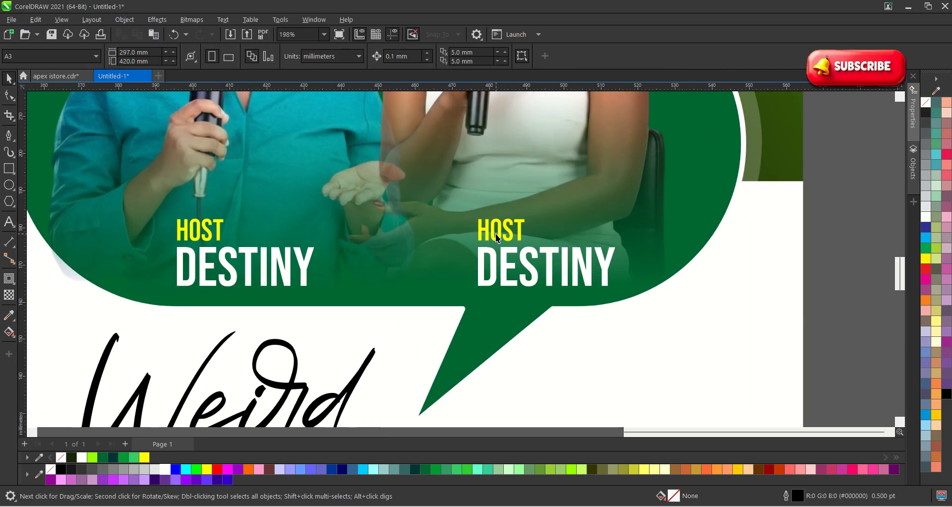
double_click(496, 234)
text(G)
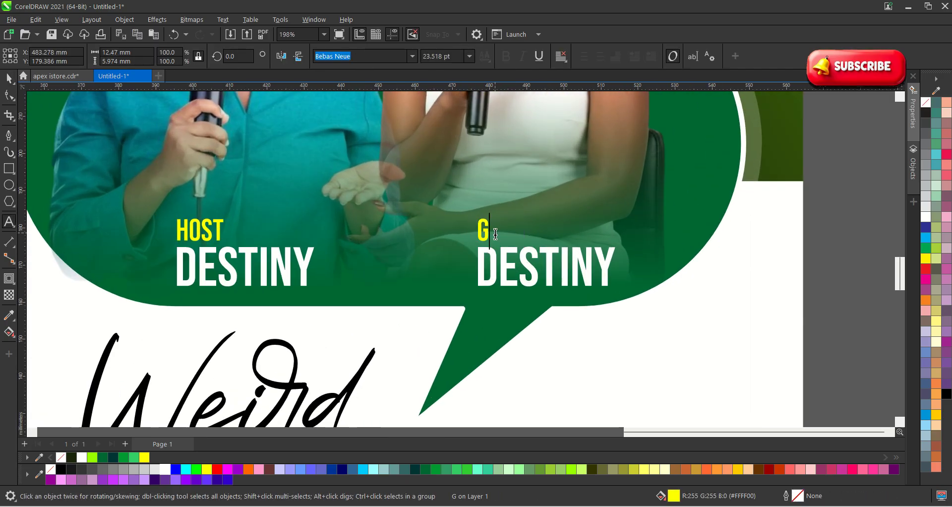
text(UES)
text(T SPE)
text(AKER)
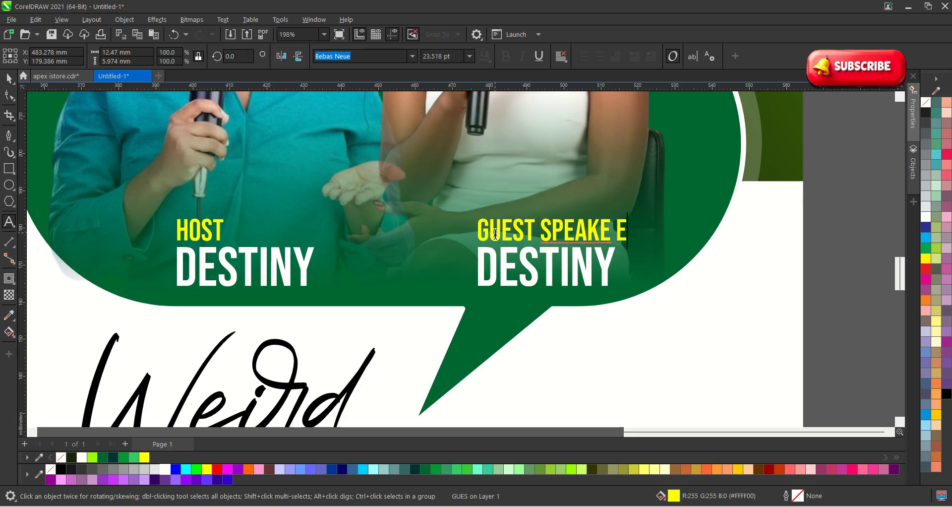
scroll(495, 233, up, 1)
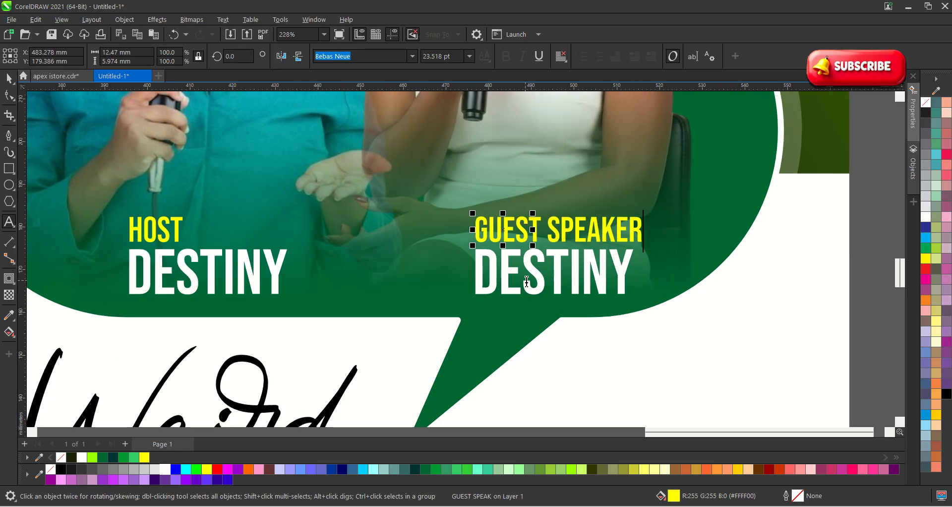
click(539, 275)
key(ctrl+s)
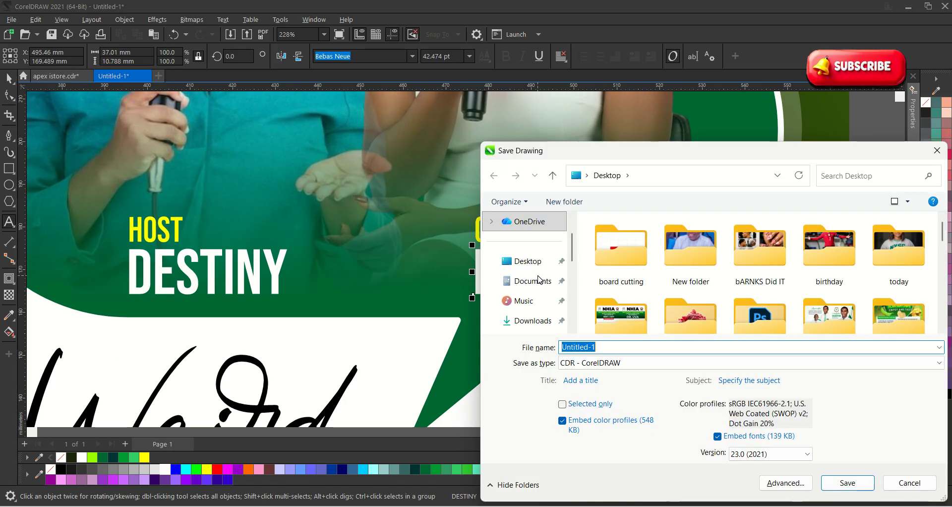
click(909, 482)
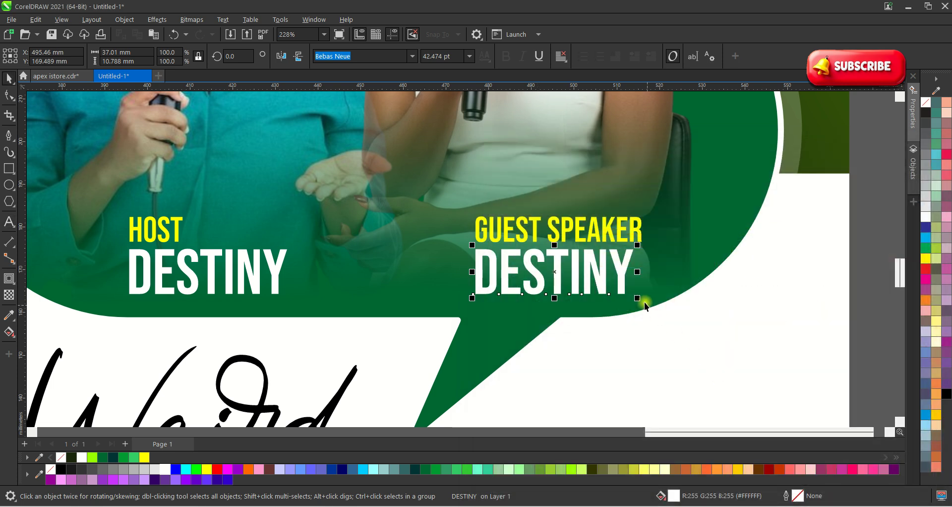
Step: Replace the copied name below GUEST SPEAKER with the guest speaker's own name in capitals and deselect the text
double_click(589, 261)
text(HARE)
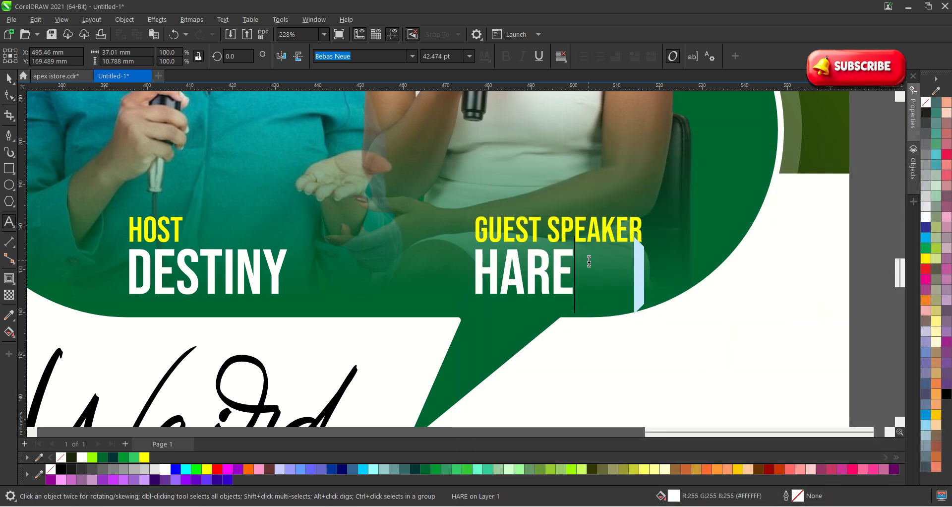
key(BackSpace)
text(R)
key(BackSpace)
text(MONE)
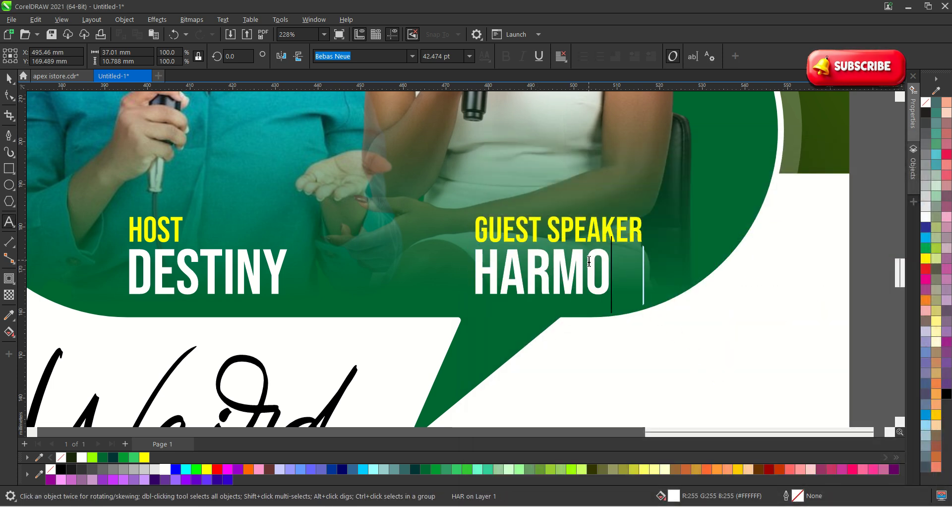
key(BackSpace)
text(Y)
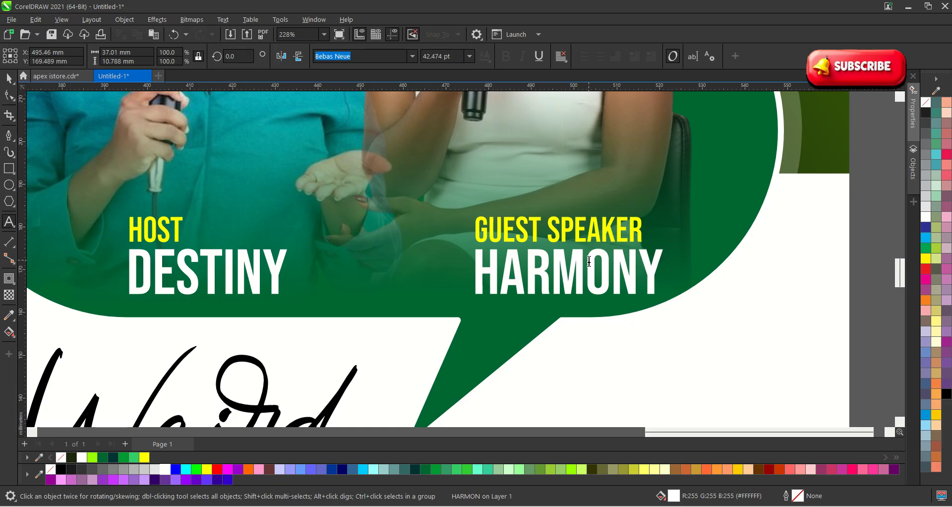
scroll(589, 262, down, 2)
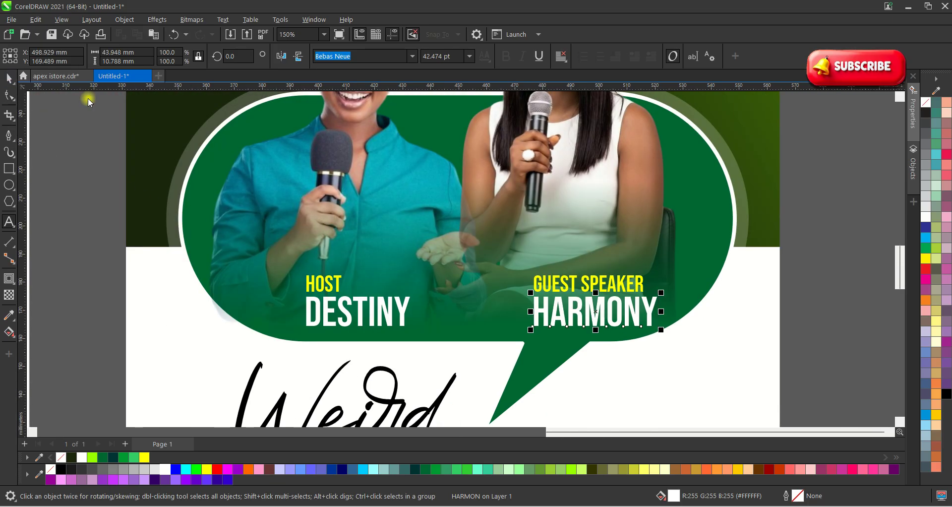
scroll(507, 201, down, 4)
click(734, 275)
scroll(546, 212, up, 1)
scroll(567, 223, down, 1)
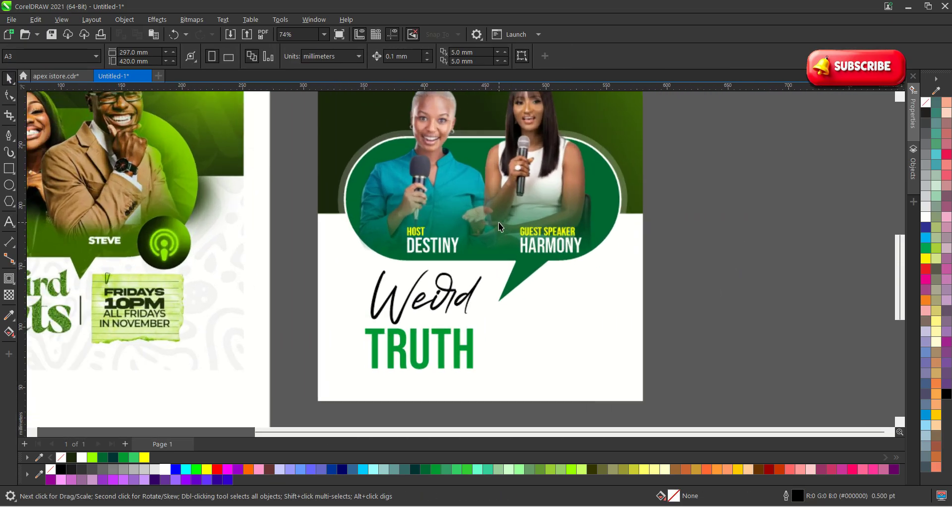
Step: Scale the host and guest labels and names down slightly together so the names are about 41 pt
drag(733, 276, 358, 204)
scroll(460, 222, up, 1)
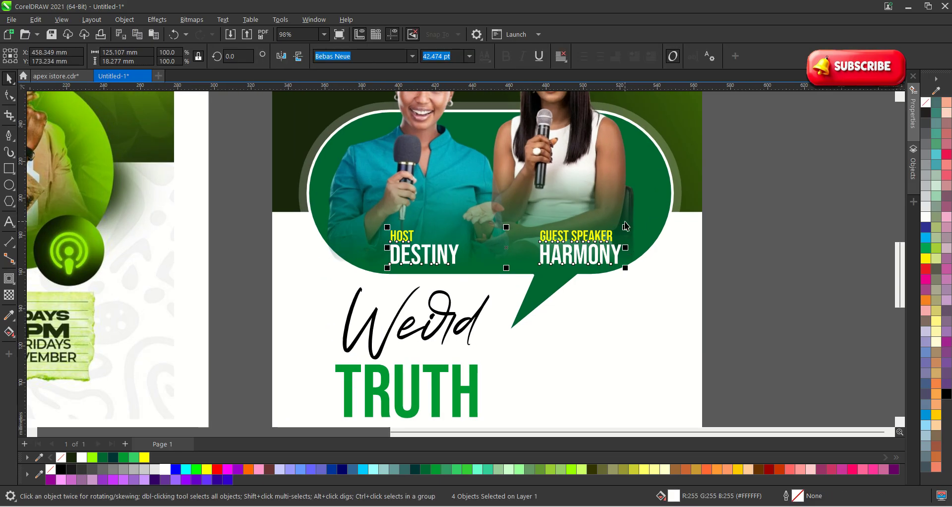
scroll(623, 234, up, 2)
drag(625, 293, 624, 292)
scroll(526, 292, down, 4)
click(700, 343)
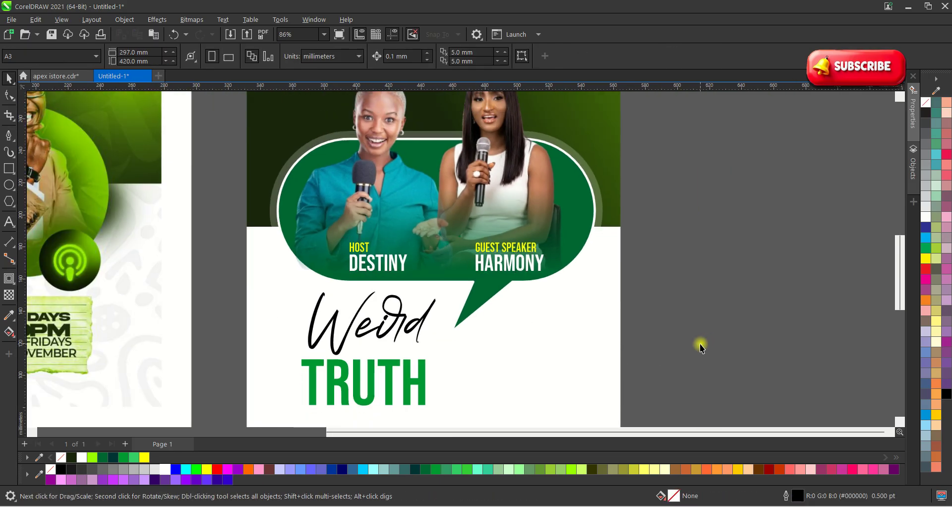
Step: Draw a rectangle about 71 × 60 mm beside the Weird TRUTH title, below the speech bubble's tail
scroll(459, 390, up, 1)
scroll(372, 318, down, 1)
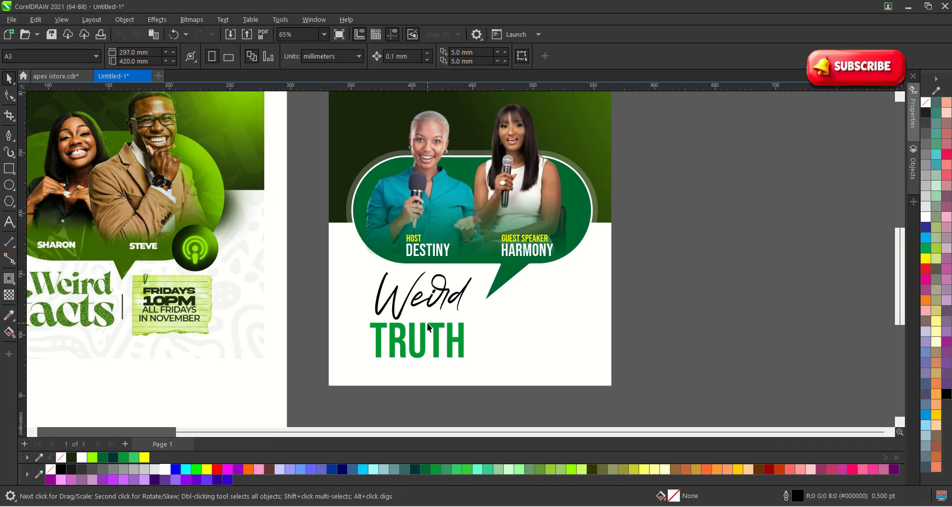
click(9, 168)
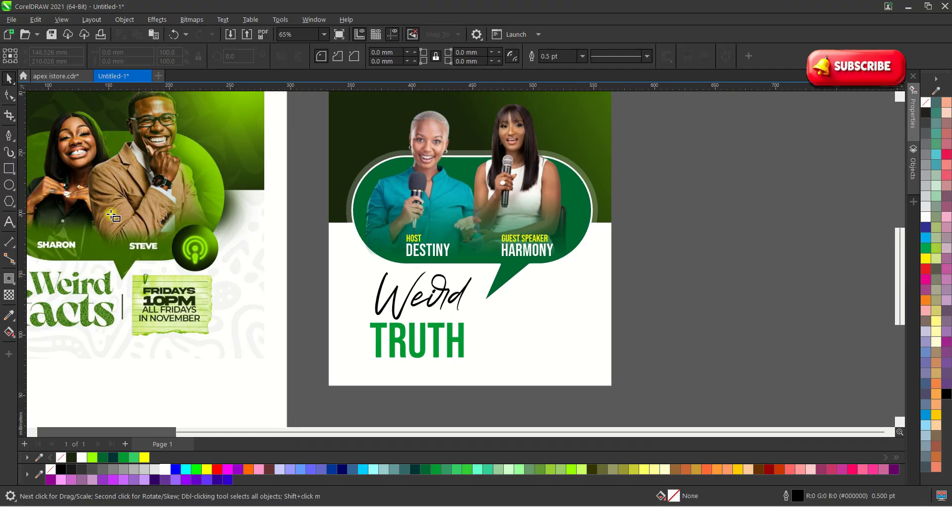
scroll(498, 305, up, 1)
drag(533, 286, 646, 382)
key(space)
scroll(677, 343, up, 1)
click(678, 343)
drag(527, 323, 514, 323)
scroll(515, 322, down, 1)
click(664, 353)
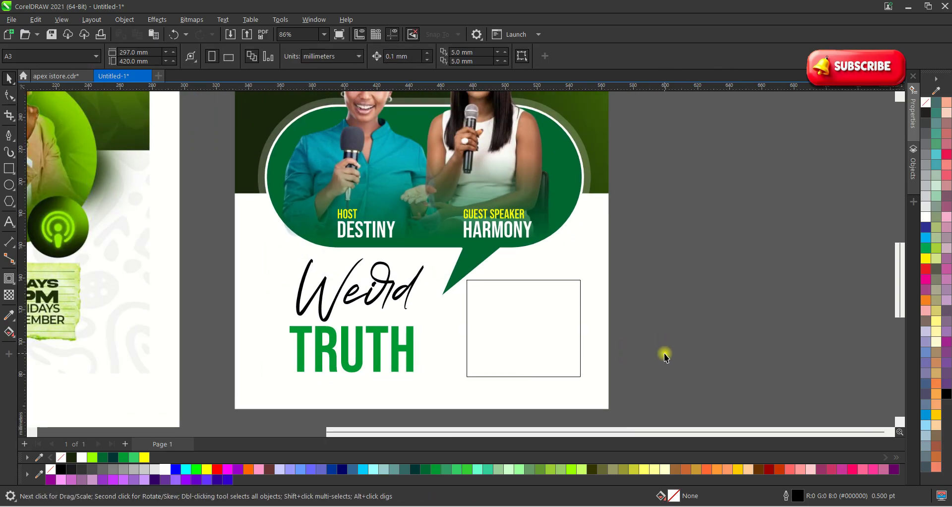
Step: Set the outline width of the rectangle beside the title to 1.5 pt
click(502, 313)
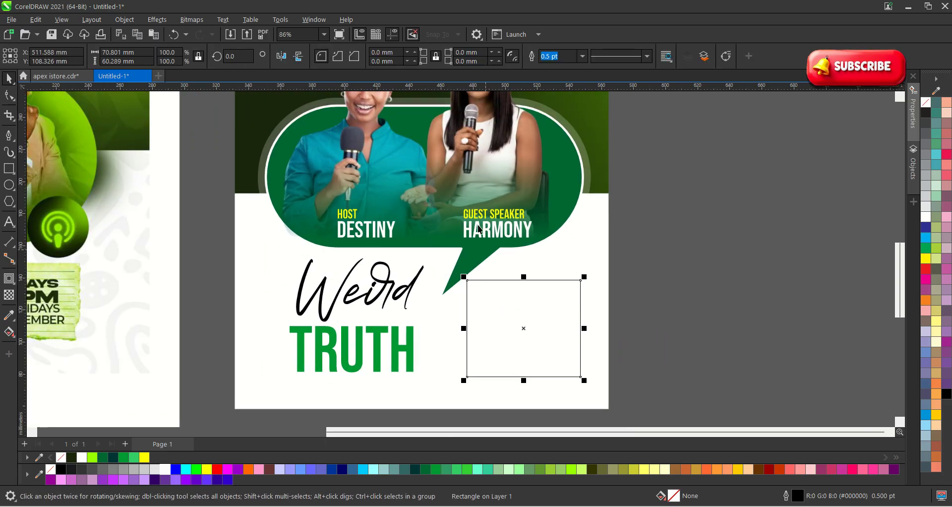
click(583, 57)
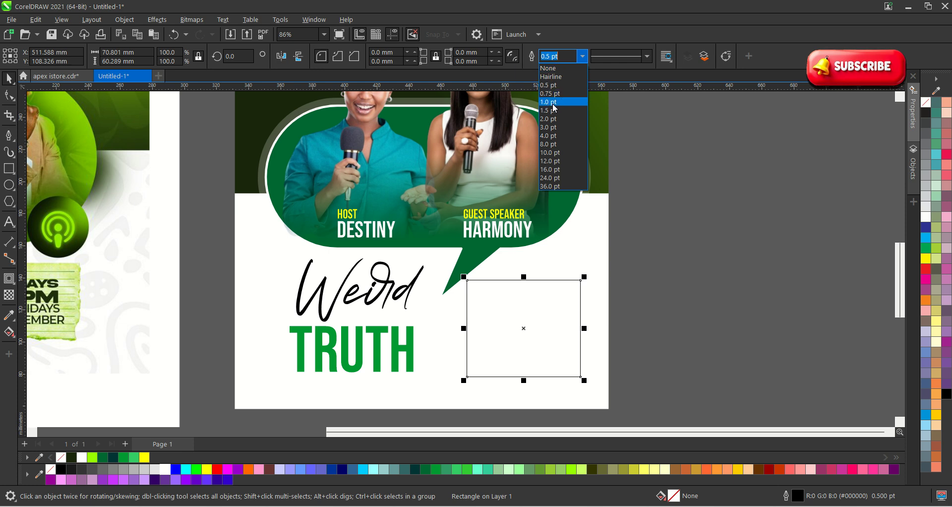
click(554, 105)
click(581, 58)
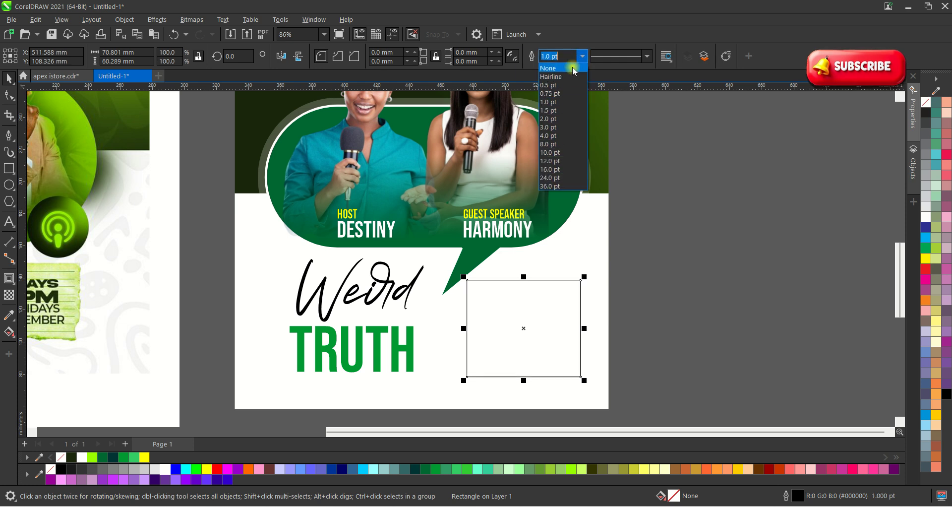
click(561, 119)
click(671, 281)
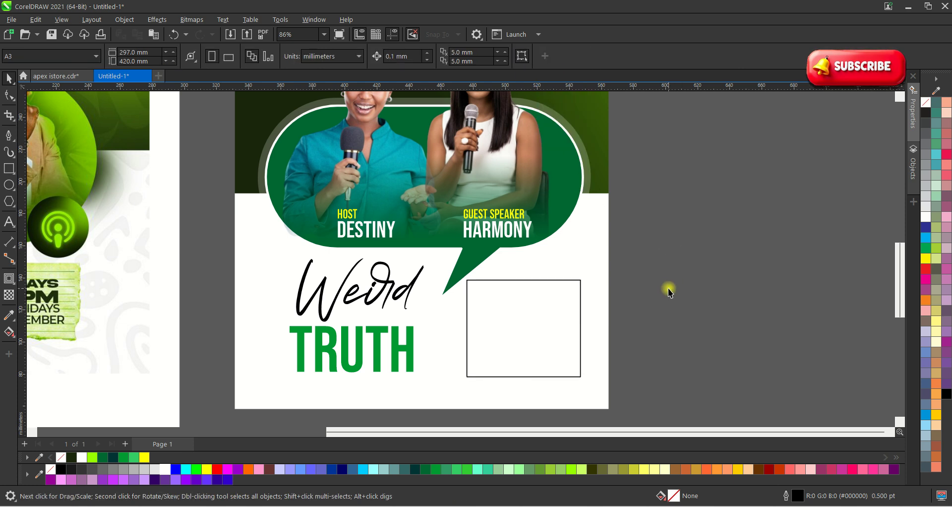
Step: Duplicate the GUEST SPEAKER label and the name below it into the rectangle and fill the copies with black #000000
scroll(455, 238, up, 1)
click(528, 234)
drag(662, 249, 425, 171)
scroll(425, 173, down, 2)
drag(488, 215, 510, 302)
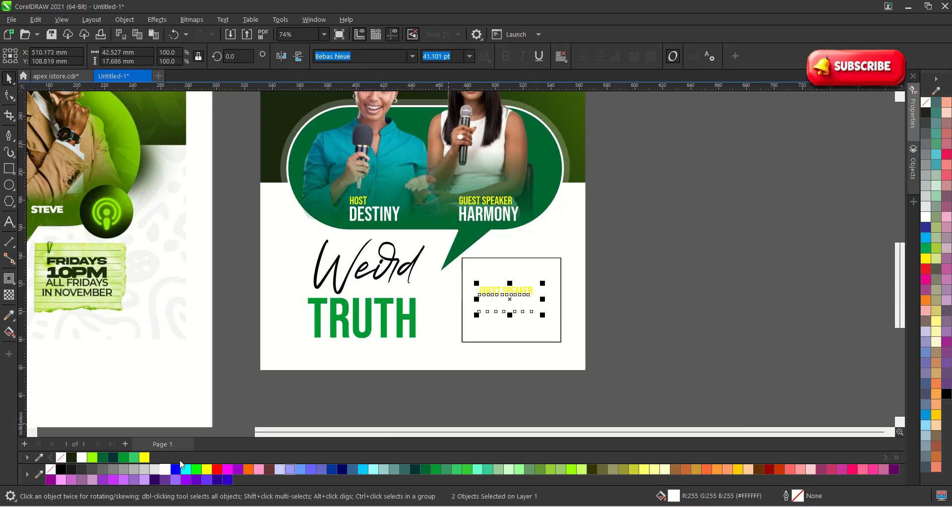
click(59, 469)
scroll(446, 313, up, 1)
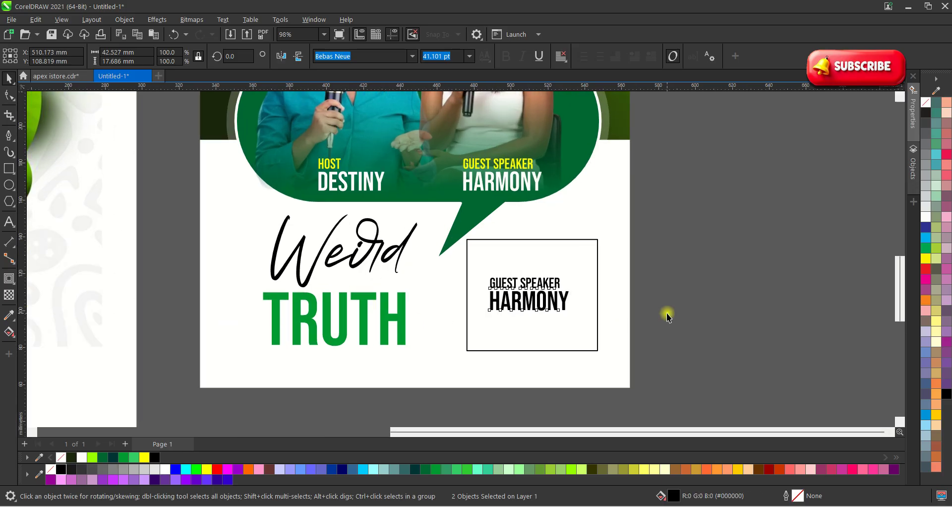
click(667, 313)
scroll(662, 316, down, 1)
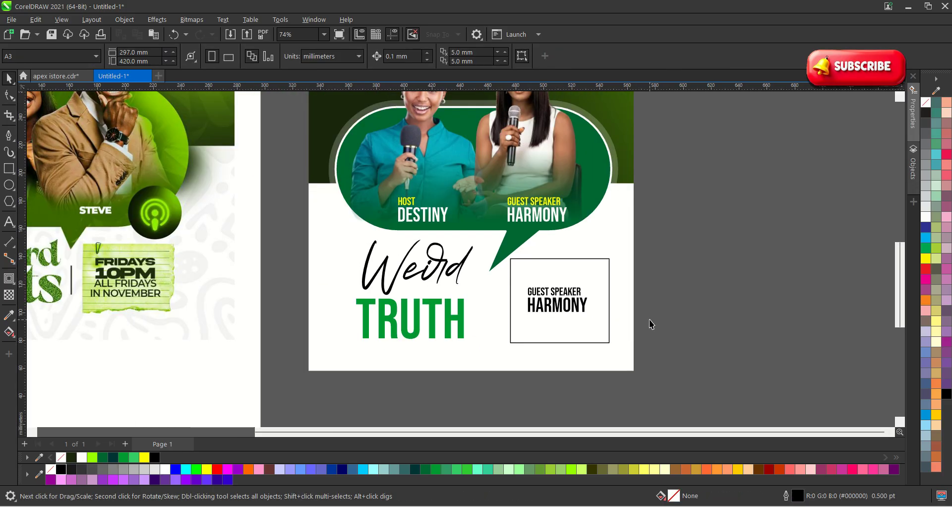
Step: Enlarge the two copied black text lines together inside the rectangle
scroll(570, 299, up, 1)
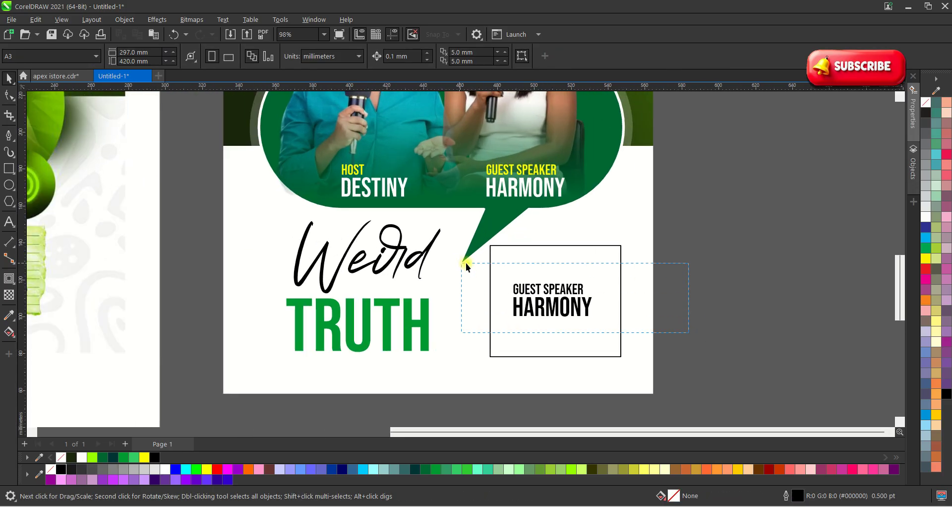
drag(458, 263, 459, 263)
drag(597, 280, 617, 277)
Step: Replace the black GUEST SPEAKER text with SATURDAY and enlarge it to about the width of the line below
click(560, 282)
scroll(560, 282, up, 1)
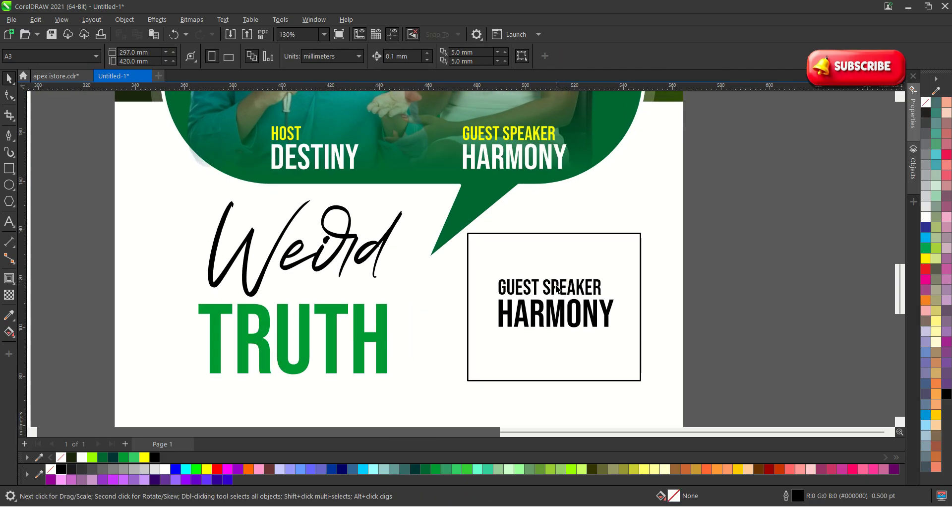
double_click(556, 288)
key(ctrl+a)
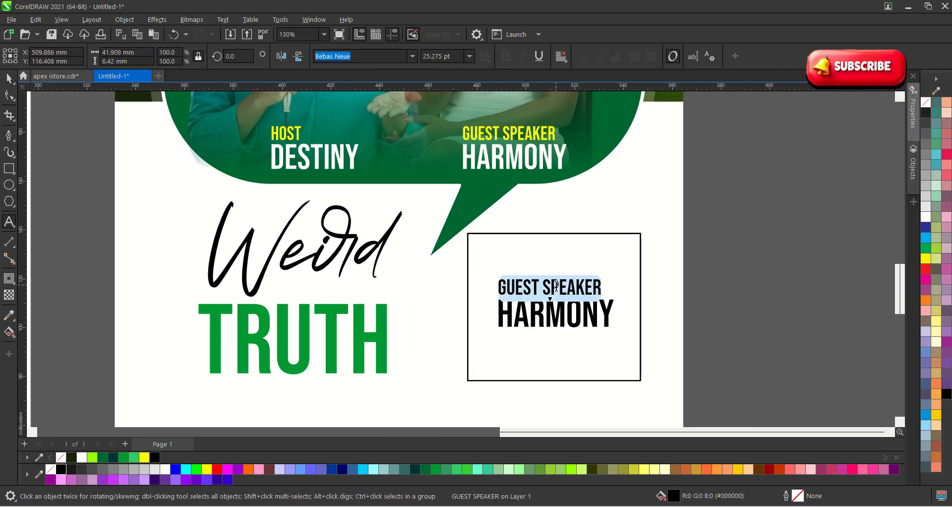
text(SAR)
key(BackSpace)
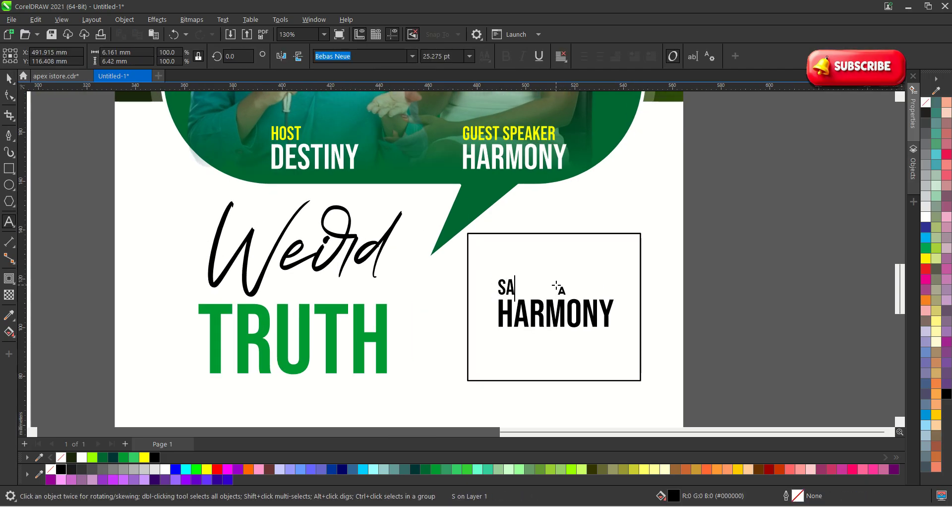
text(TURDAYE)
key(BackSpace)
key(Escape)
click(8, 84)
drag(570, 279, 617, 262)
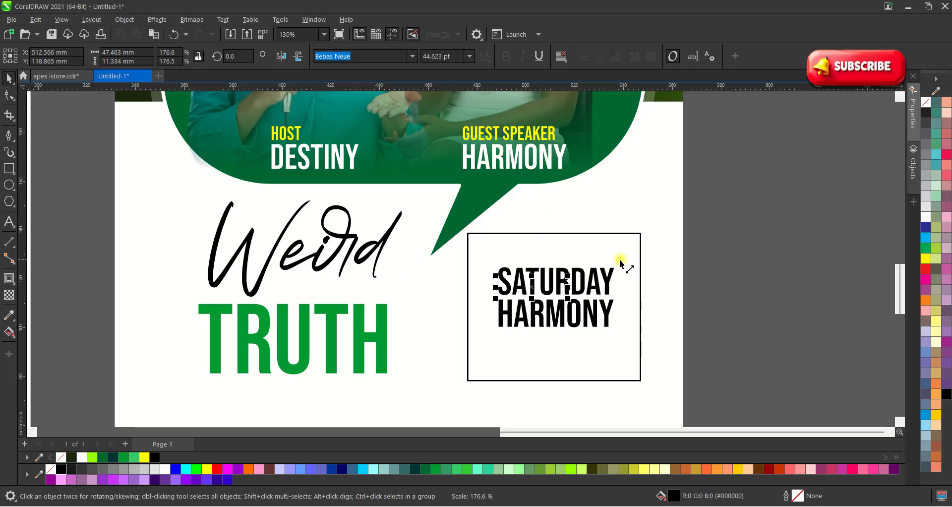
Step: Replace the copied name below SATURDAY with 12PM
scroll(618, 261, down, 2)
click(557, 305)
double_click(560, 300)
key(ctrl+a)
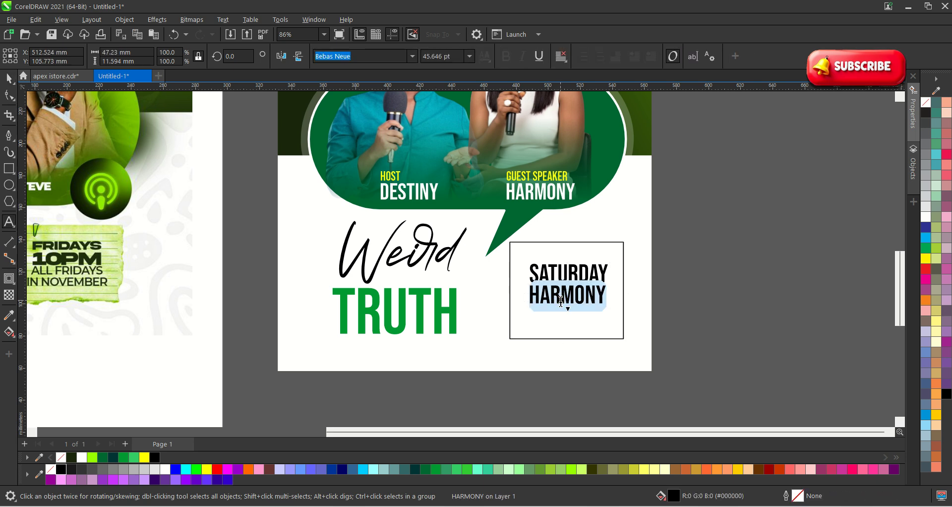
text(12A)
key(BackSpace)
text(PM E)
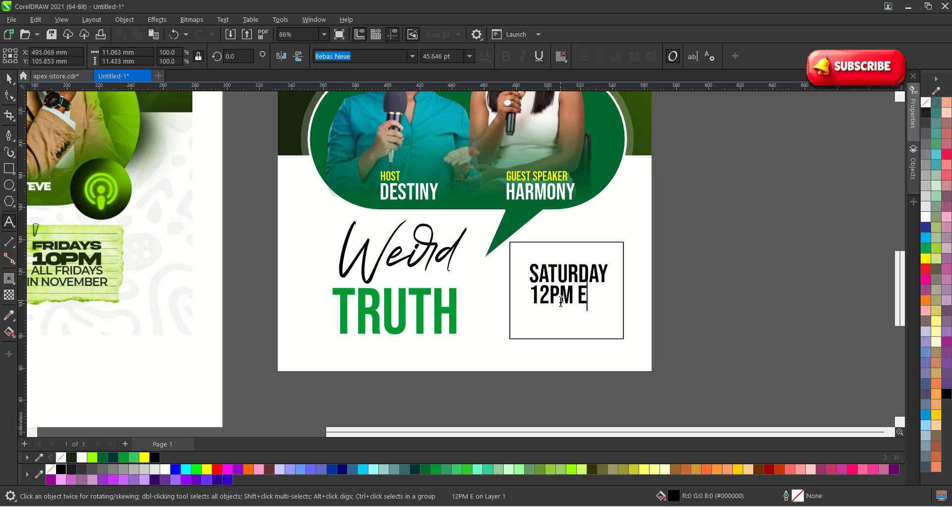
key(BackSpace)
key(BackSpace)
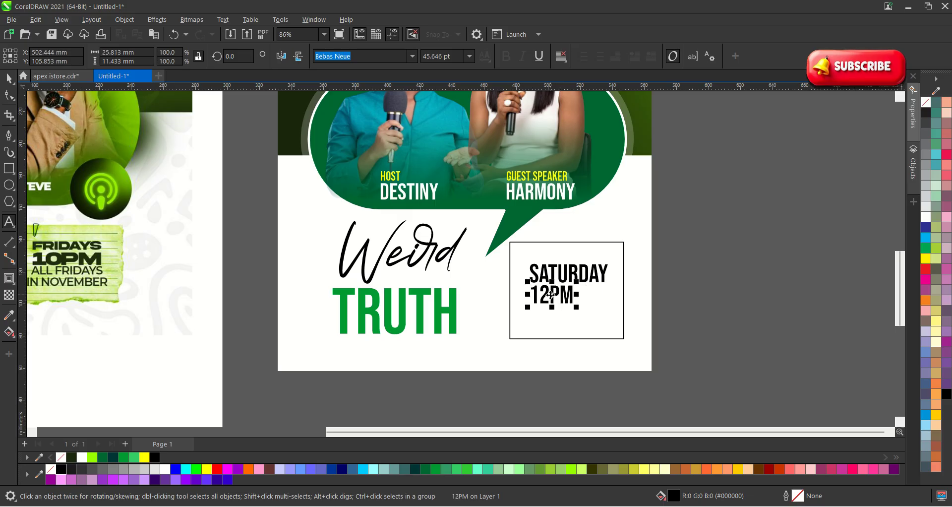
Step: Enlarge 12PM to about 49 mm wide beneath SATURDAY and adjust the spacing between the two lines
scroll(583, 326, up, 1)
drag(571, 297, 630, 313)
scroll(585, 301, up, 1)
click(563, 243)
drag(563, 243, 564, 237)
drag(547, 276, 546, 272)
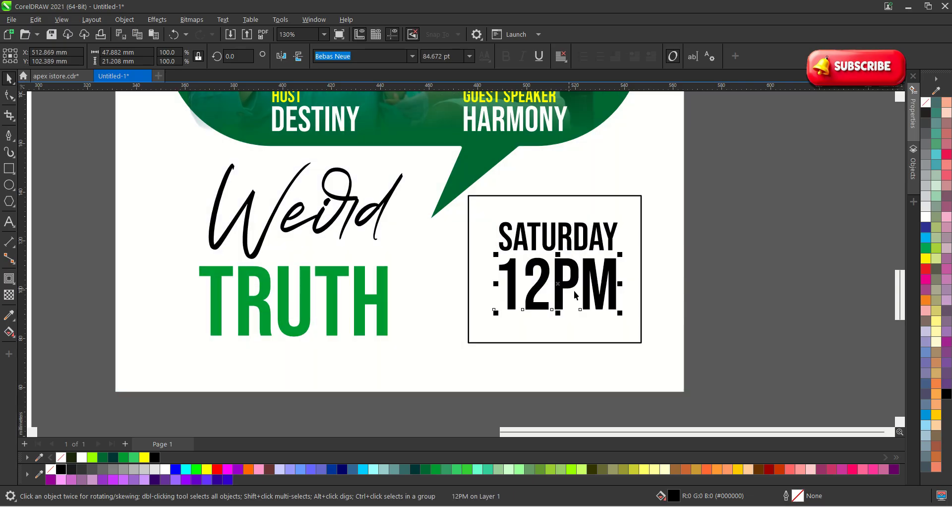
drag(497, 314, 493, 316)
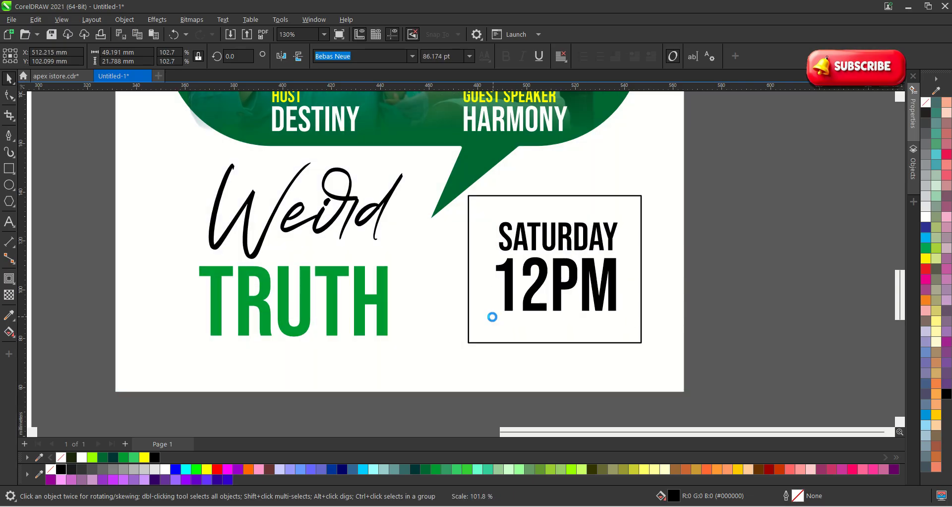
Step: Move SATURDAY and 12PM together slightly higher inside the rectangle, making room beneath them
drag(731, 336, 460, 212)
scroll(551, 241, up, 1)
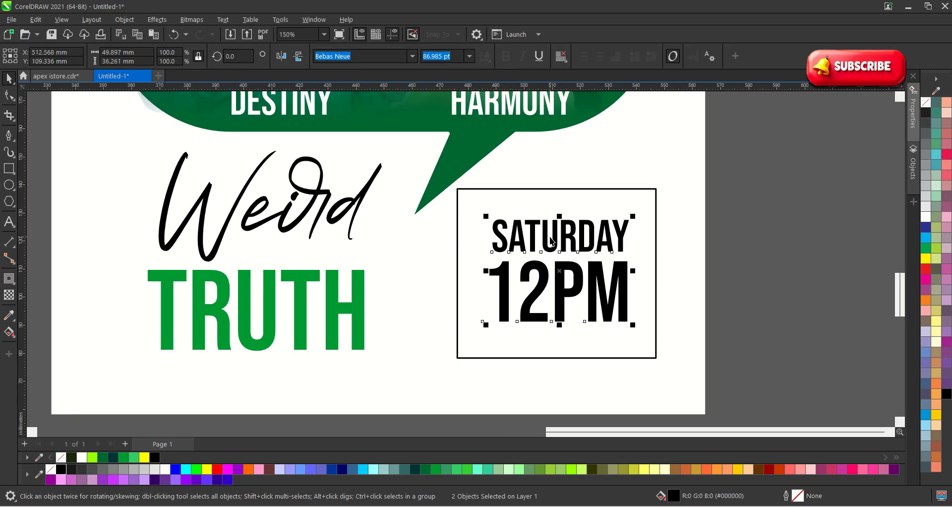
drag(546, 237, 534, 329)
click(734, 326)
scroll(574, 280, down, 2)
click(533, 239)
key(ctrl+z)
Step: Duplicate SATURDAY below 12PM and change the copy to EVERY WEEKEND
click(593, 240)
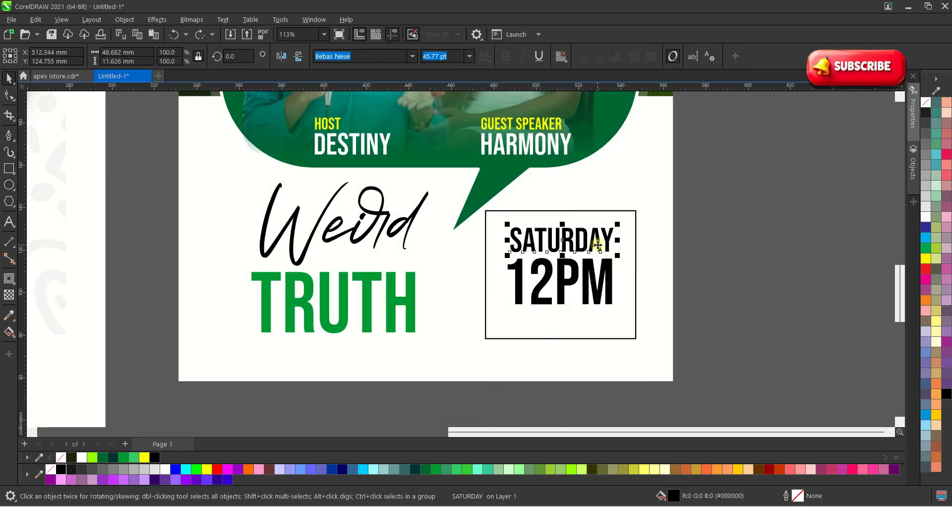
drag(596, 239, 599, 338)
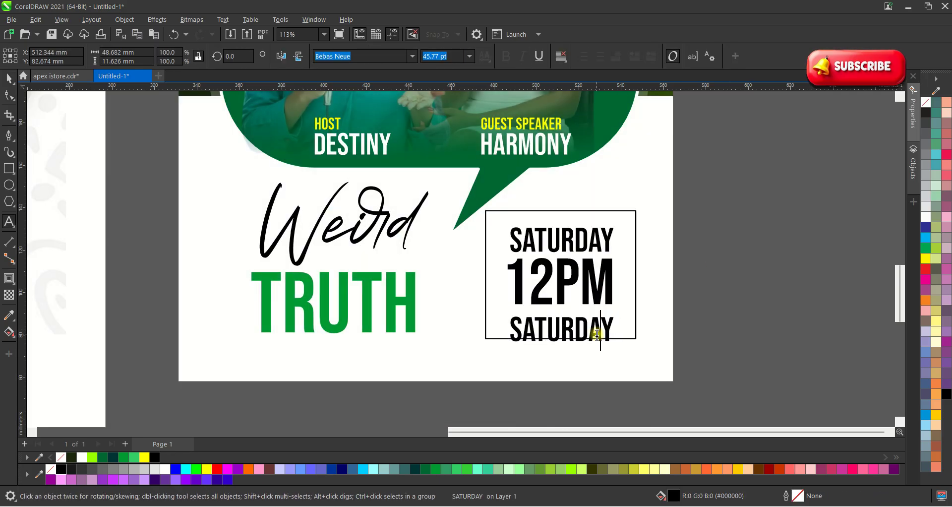
double_click(597, 336)
text(EVE)
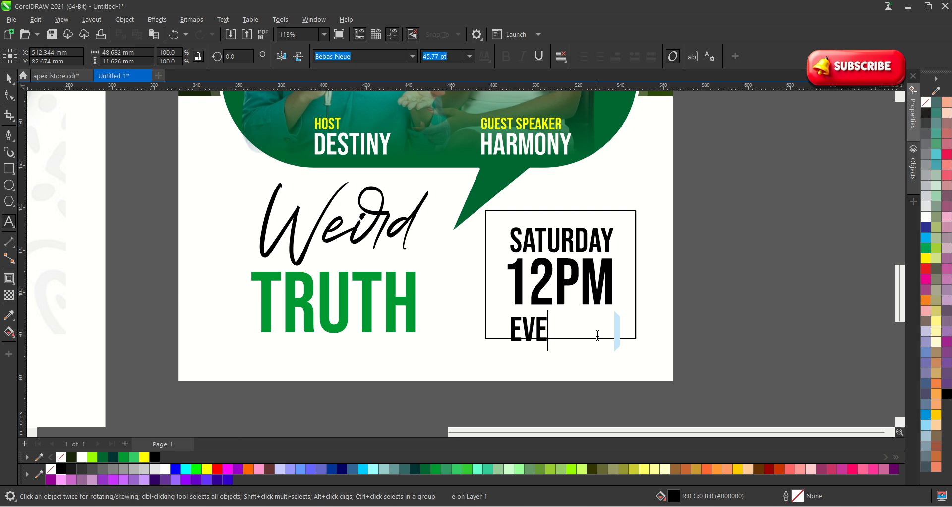
text(RY WER)
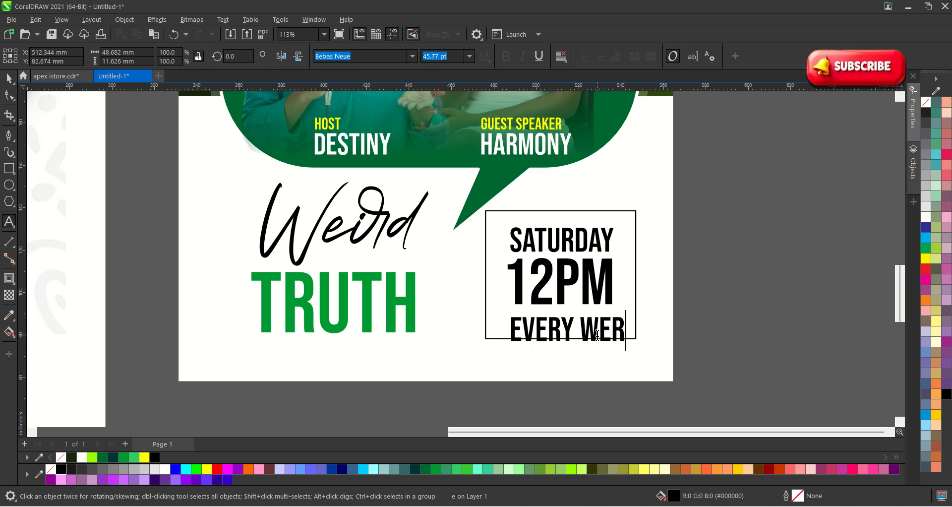
key(BackSpace)
text(EKEND)
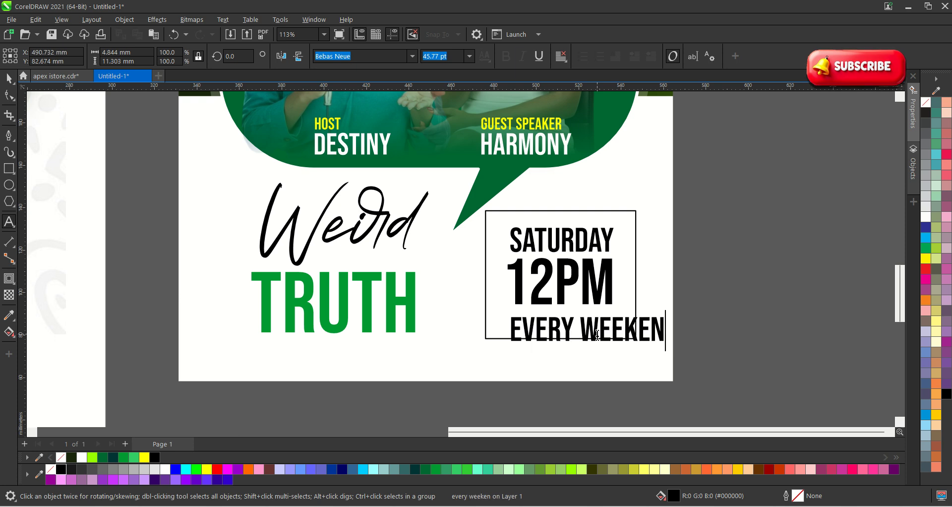
click(9, 77)
Step: Shrink EVERY WEEKEND to about 46 mm wide and position it directly beneath 12PM inside the rectangle
scroll(451, 272, up, 1)
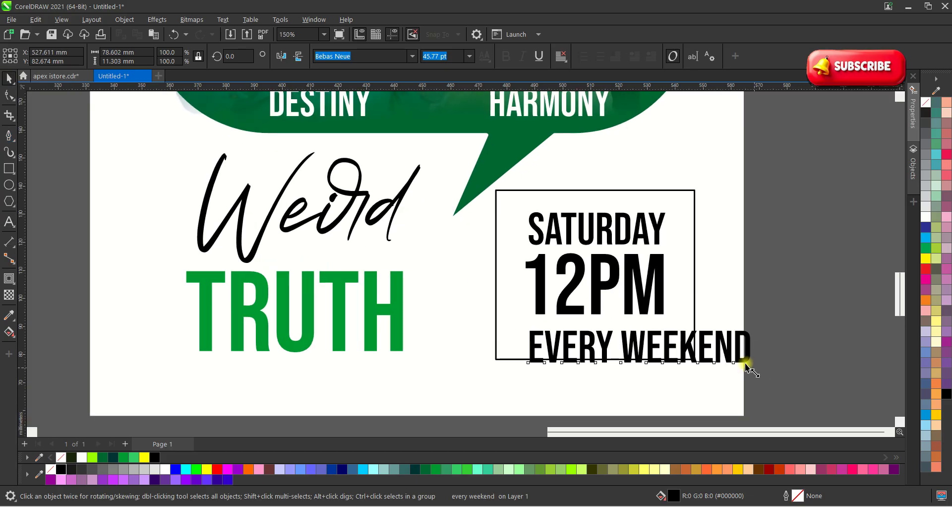
drag(754, 367, 677, 353)
scroll(578, 336, up, 1)
drag(558, 335, 570, 332)
scroll(717, 331, up, 1)
drag(725, 312, 716, 312)
Step: Center SATURDAY, 12PM and EVERY WEEKEND horizontally within the rectangle and deselect everything
scroll(677, 346, down, 3)
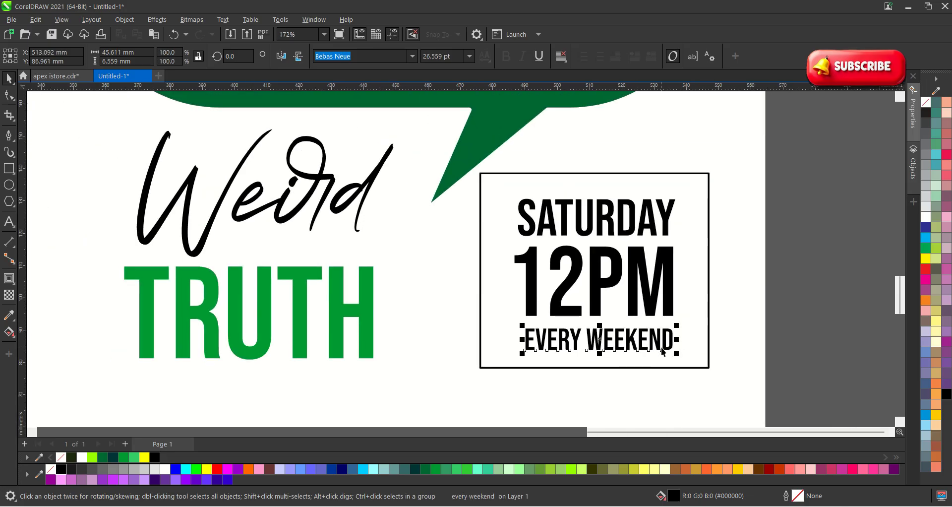
click(709, 317)
scroll(804, 381, down, 2)
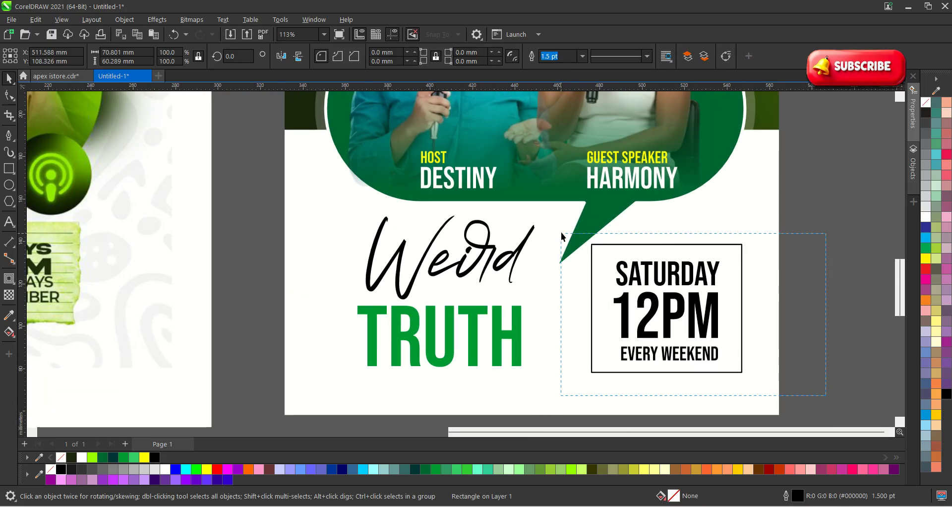
drag(561, 233, 559, 229)
scroll(560, 285, down, 2)
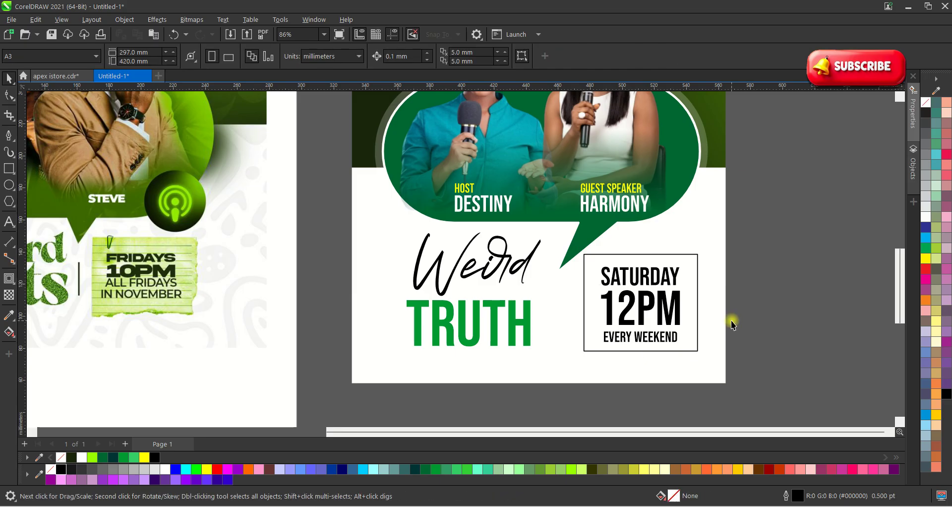
Step: Enlarge EVERY WEEKEND to about 49 mm wide
scroll(731, 320, up, 3)
click(667, 343)
drag(671, 354, 684, 361)
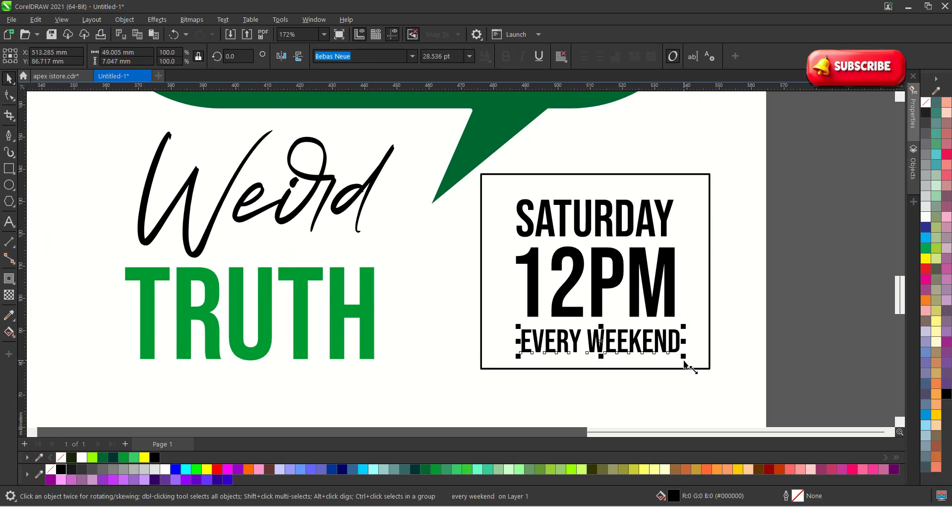
scroll(595, 402, down, 2)
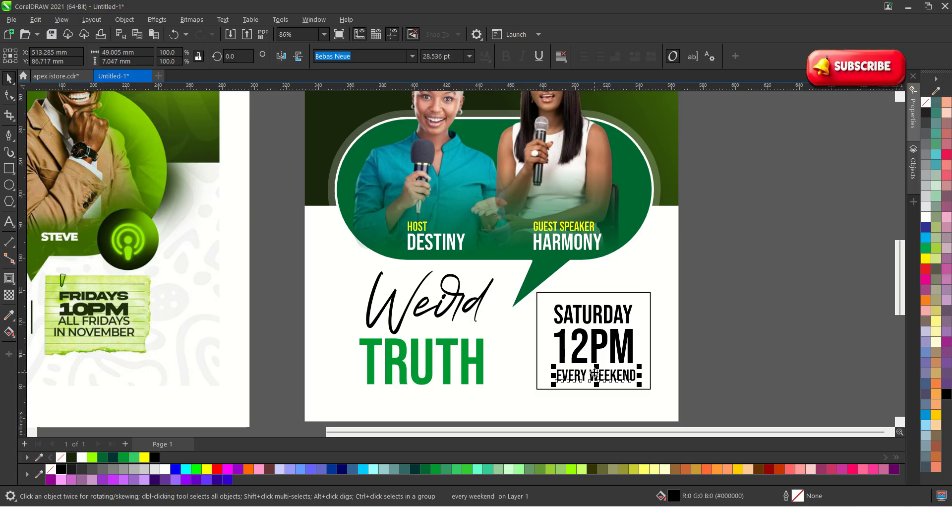
scroll(594, 373, down, 1)
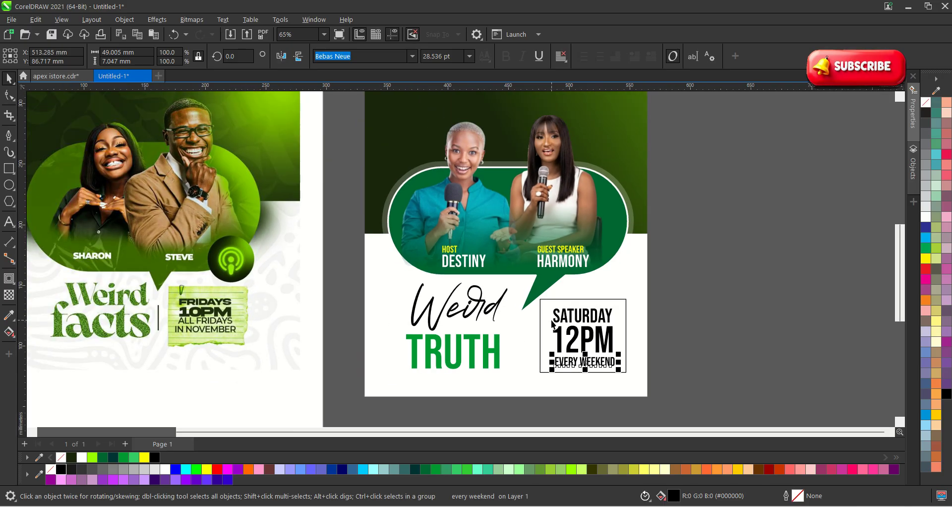
Step: Set the outline colour of the schedule rectangle around SATURDAY 12PM to green #33CC33 and deselect it
click(626, 336)
scroll(571, 338, up, 1)
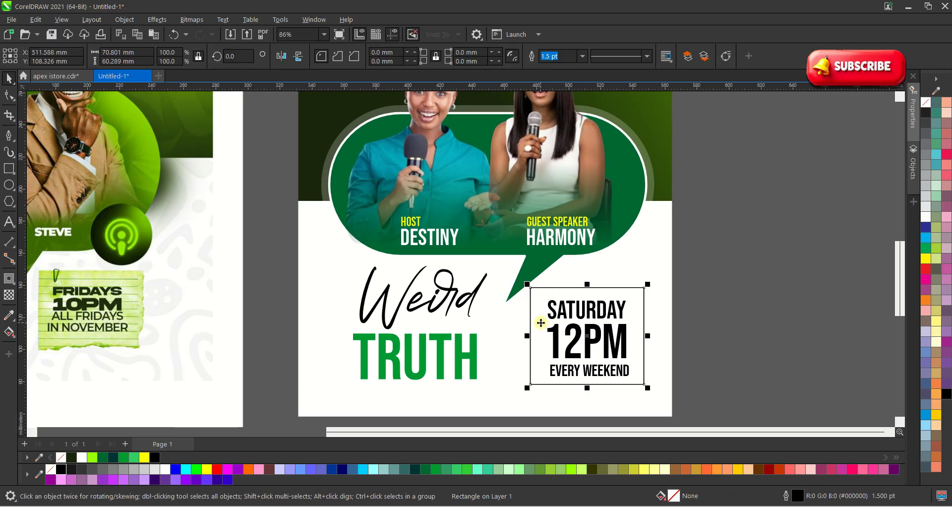
scroll(542, 322, up, 1)
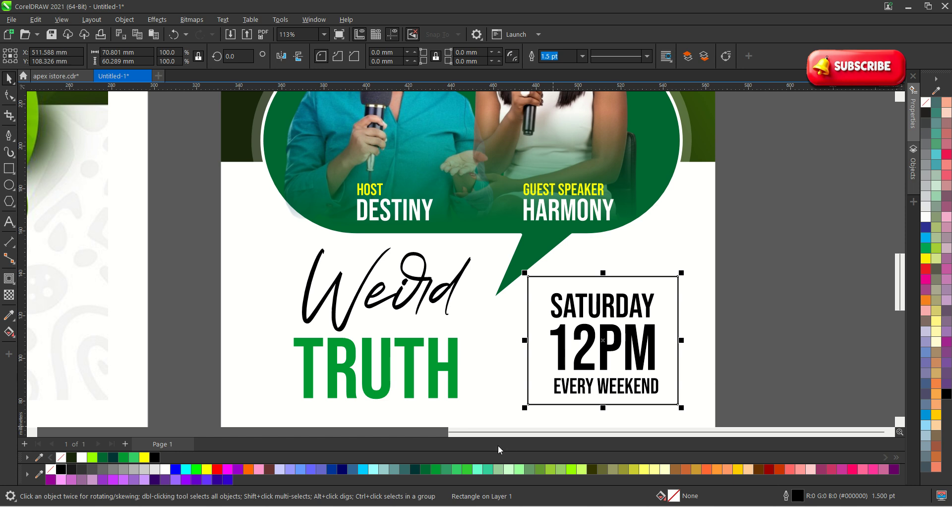
right_click(464, 473)
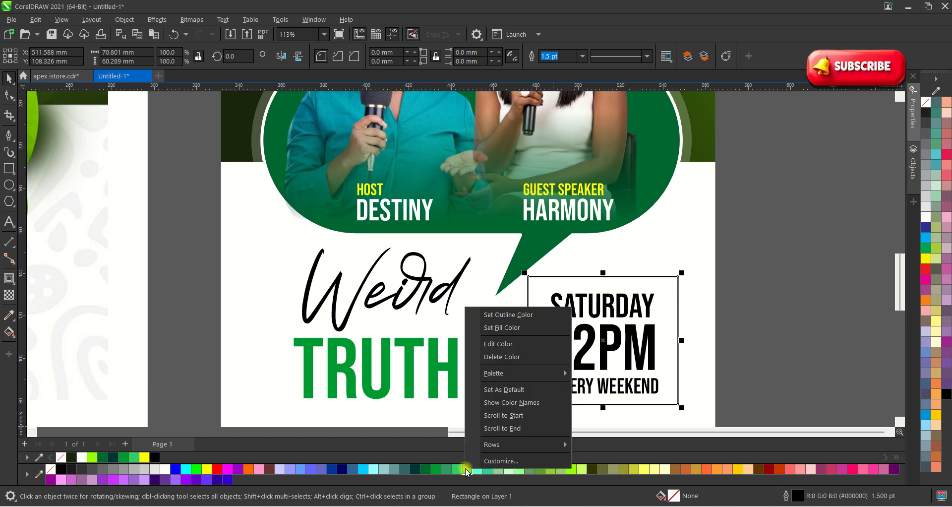
click(505, 315)
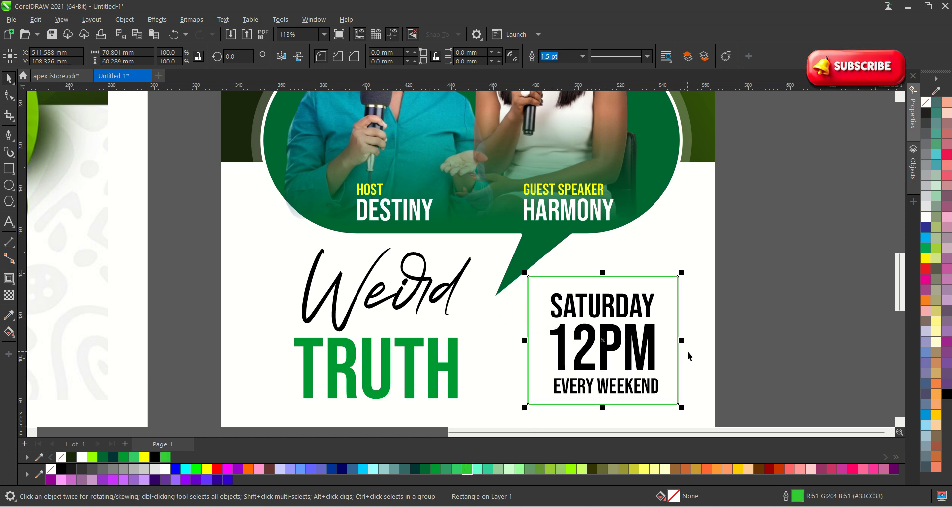
click(781, 363)
Step: Duplicate the Weird TRUTH title onto the empty area beside the flyer and rotate the copy about 25.3 degrees
scroll(337, 238, down, 1)
scroll(563, 337, down, 1)
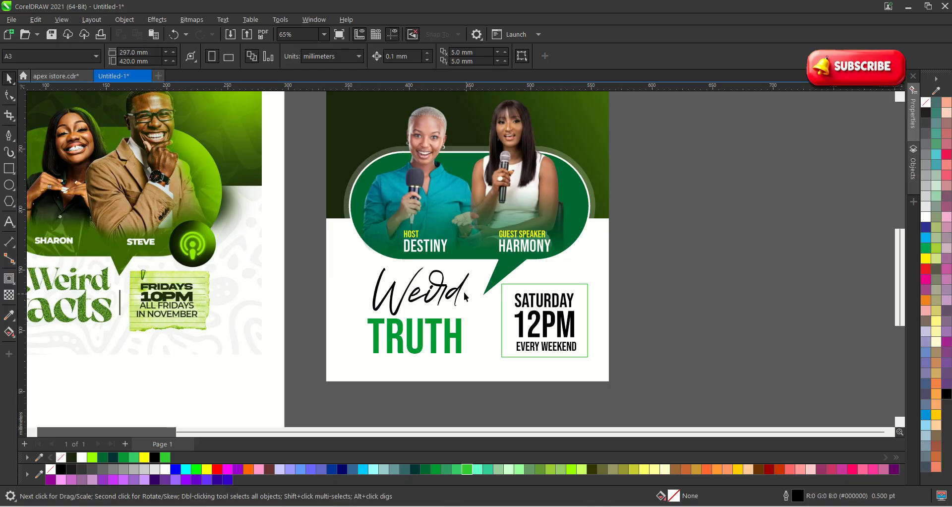
scroll(416, 356, down, 1)
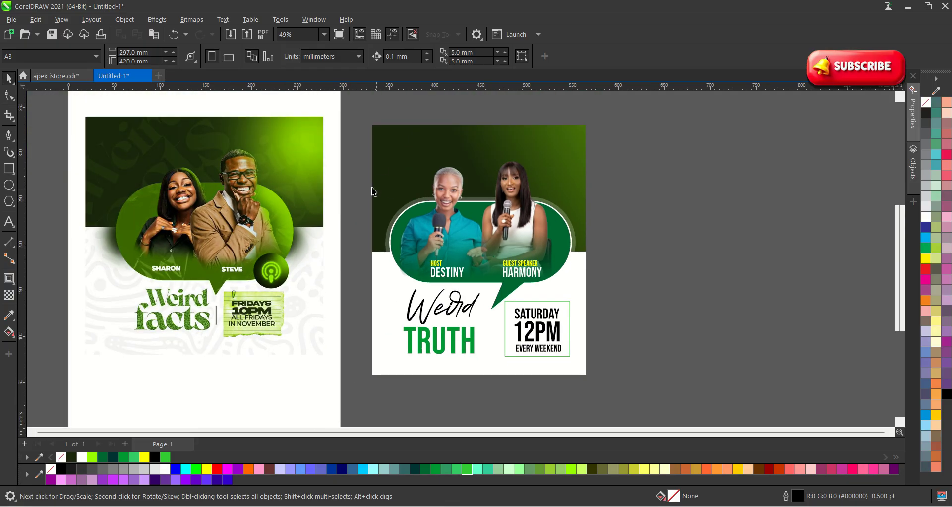
scroll(385, 310, up, 1)
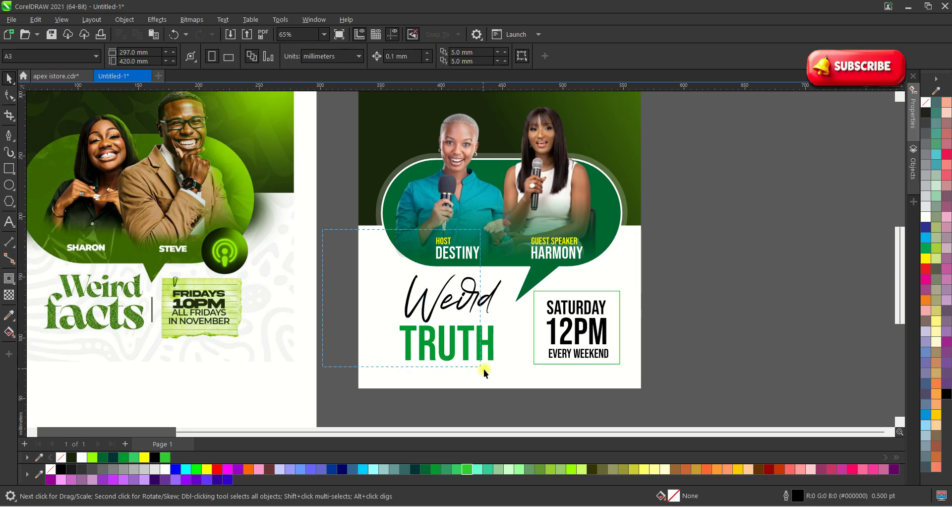
drag(503, 391, 504, 391)
scroll(412, 361, down, 1)
drag(345, 298, 483, 390)
drag(456, 317, 708, 252)
scroll(670, 253, up, 1)
key(space)
key(space)
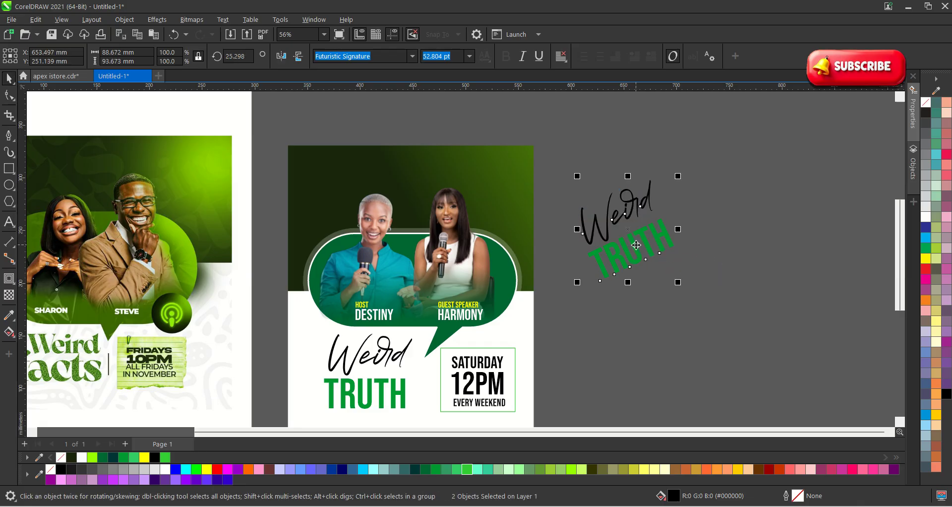
Step: PowerClip the rotated Weird TRUTH copy inside the flyer's dark green background rectangle
drag(634, 234, 519, 182)
right_click(519, 181)
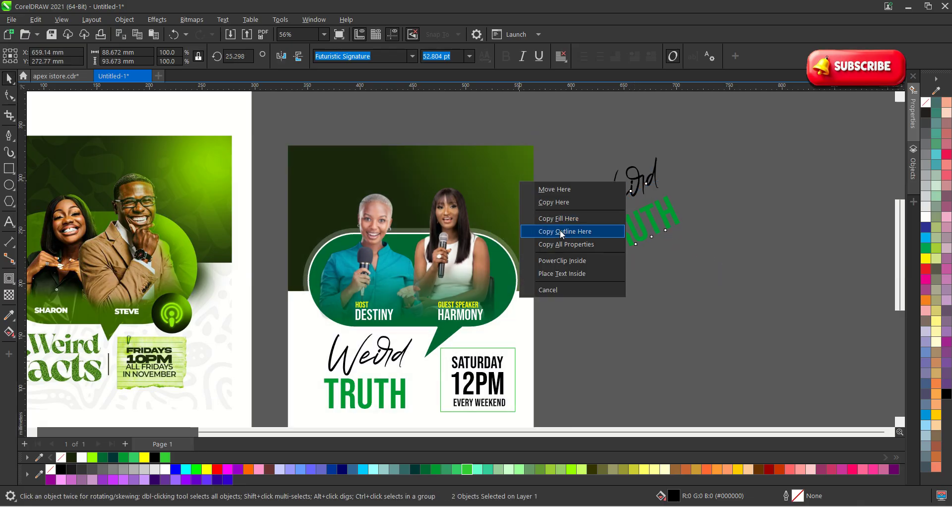
click(572, 261)
Step: Edit the PowerClip contents to move the rotated title to the background's upper-left corner and fill it white
ctrl+click(519, 203)
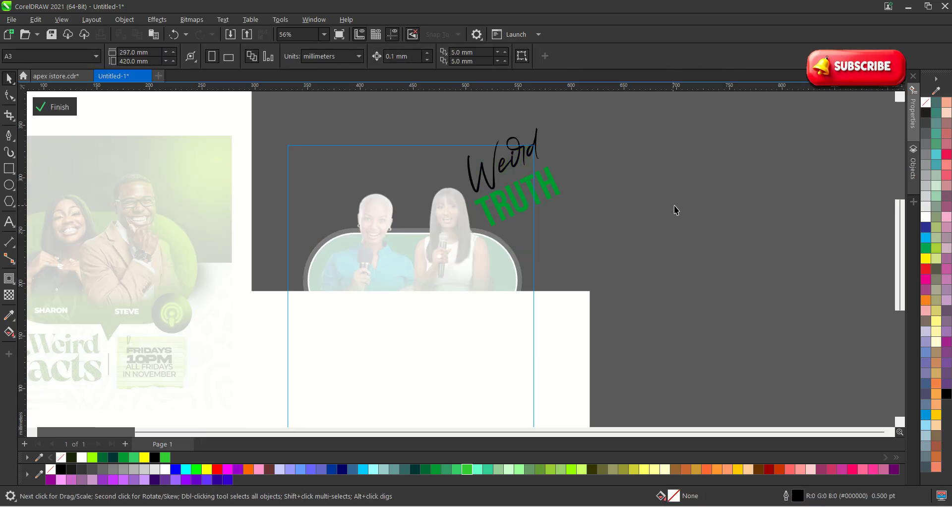
scroll(709, 252, down, 2)
drag(661, 255, 474, 113)
scroll(534, 188, up, 1)
drag(545, 197, 381, 198)
scroll(380, 197, up, 1)
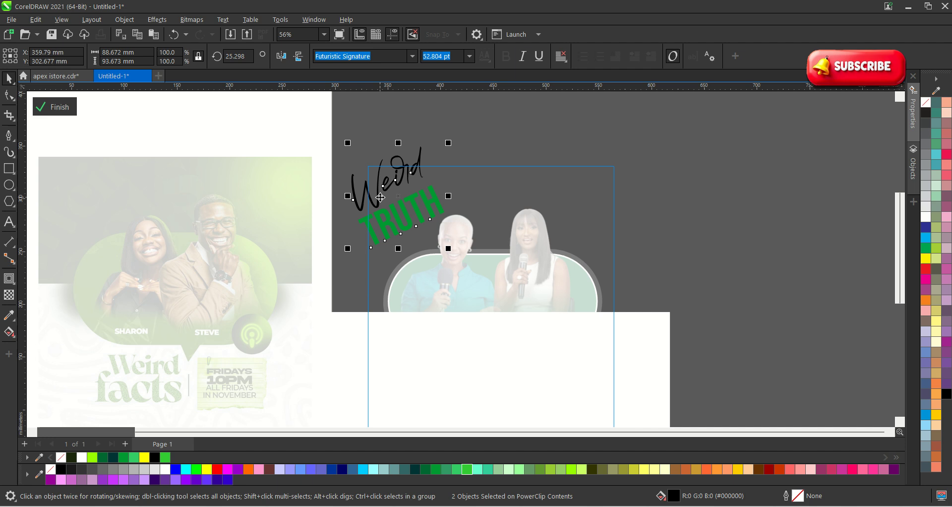
click(165, 470)
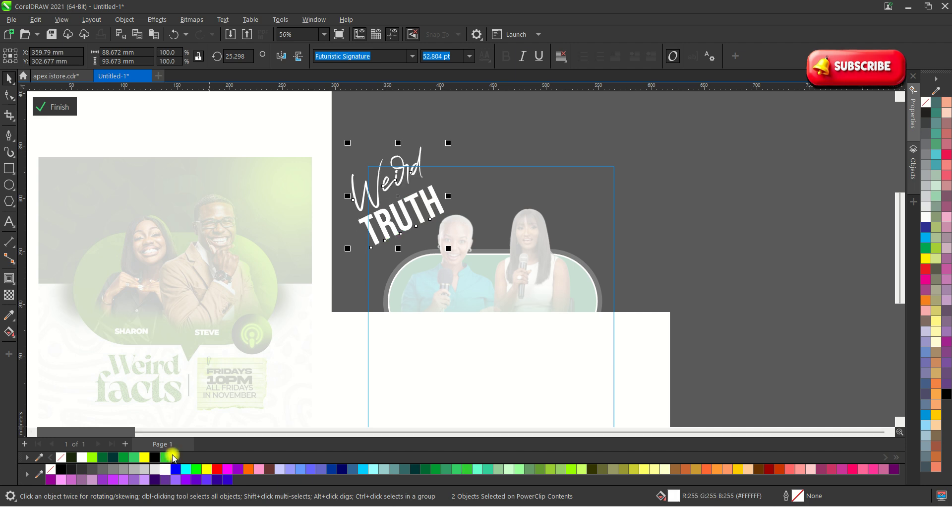
click(54, 107)
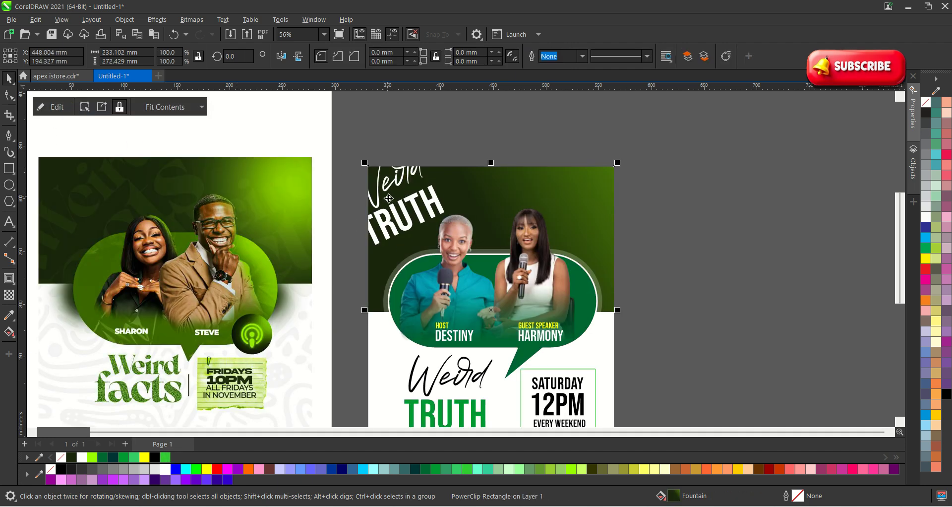
Step: Reopen the background's PowerClip contents and apply a uniform transparency of 79 to the rotated Weird TRUTH texts
double_click(413, 196)
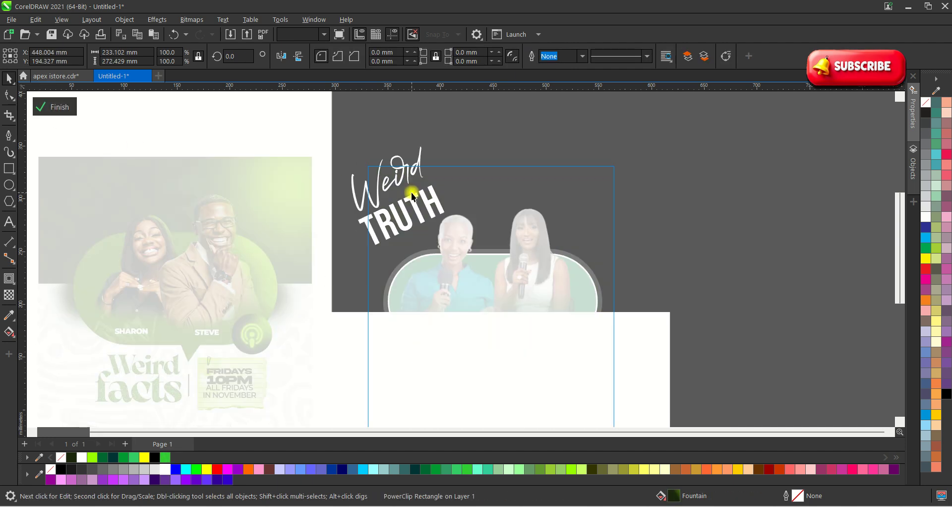
scroll(355, 134, up, 1)
drag(271, 130, 331, 166)
drag(523, 303, 523, 302)
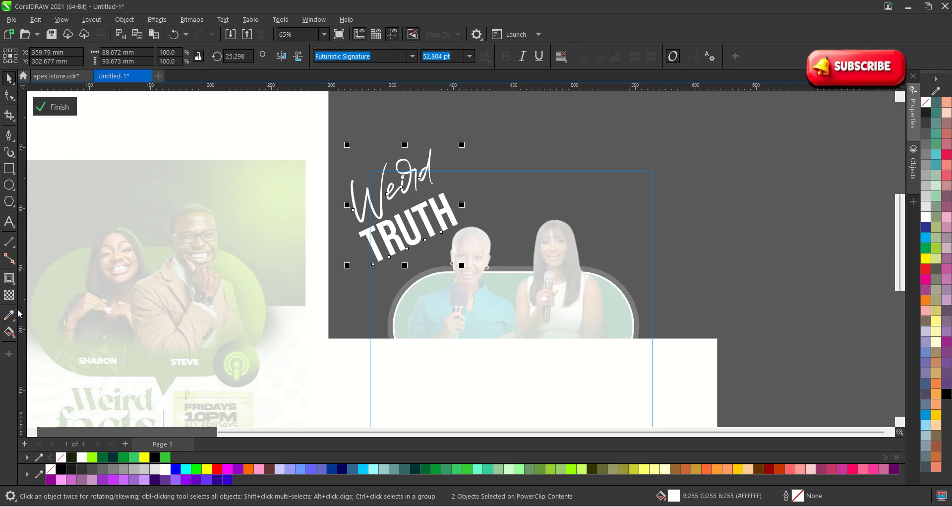
click(10, 296)
drag(377, 274, 399, 273)
click(403, 275)
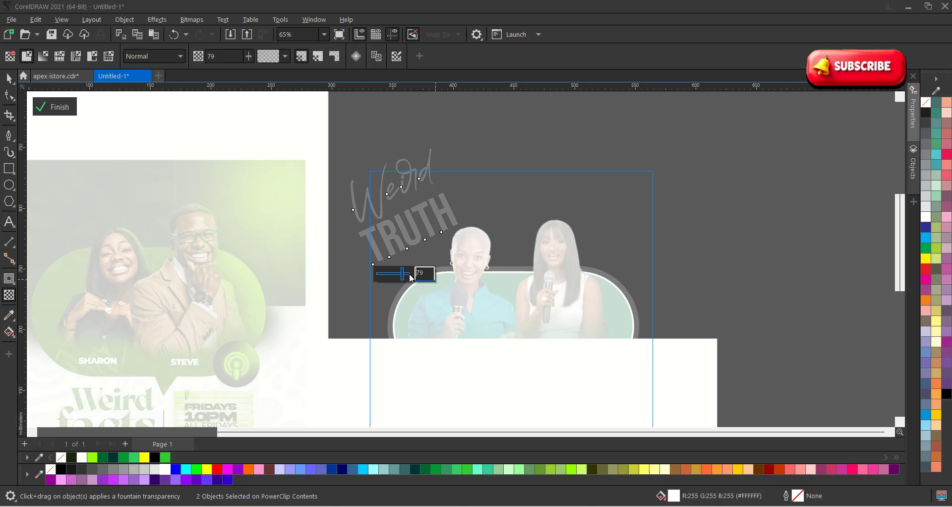
click(9, 79)
Step: Duplicate the transparent Weird TRUTH pair up along its slant, directly beside the original
scroll(393, 195, up, 1)
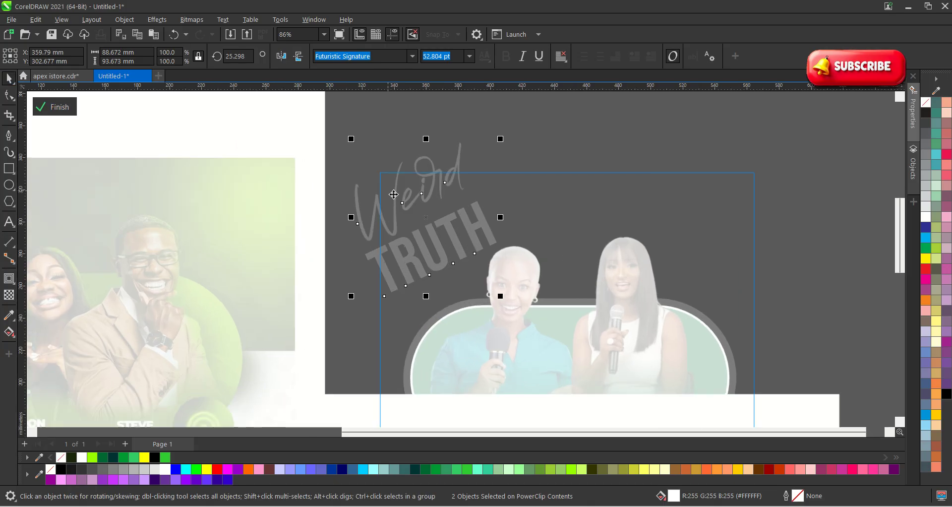
drag(423, 216, 543, 157)
right_click(542, 156)
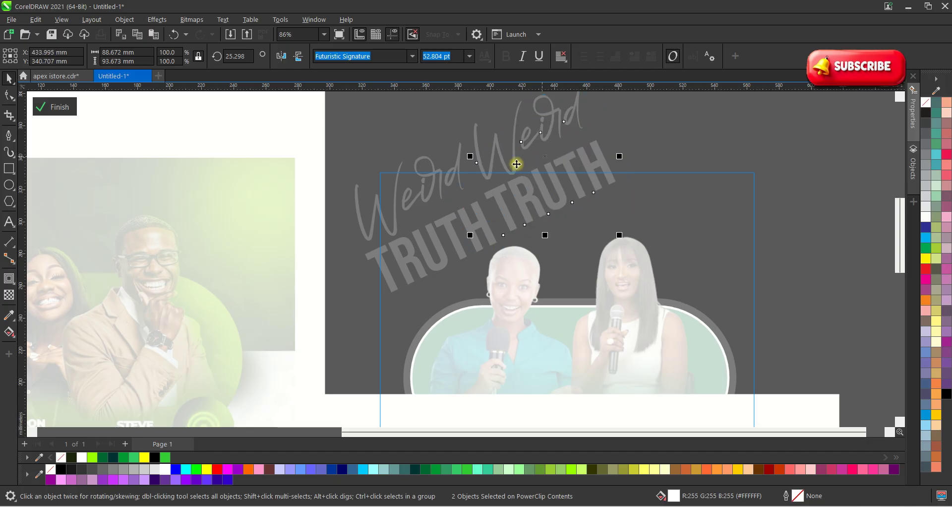
Step: Repeat the doubled Weird TRUTH pattern across the right and lower-left of the background and finish editing the PowerClip
scroll(466, 218, down, 4)
click(434, 155)
scroll(433, 163, down, 1)
drag(308, 105, 587, 268)
scroll(463, 219, up, 2)
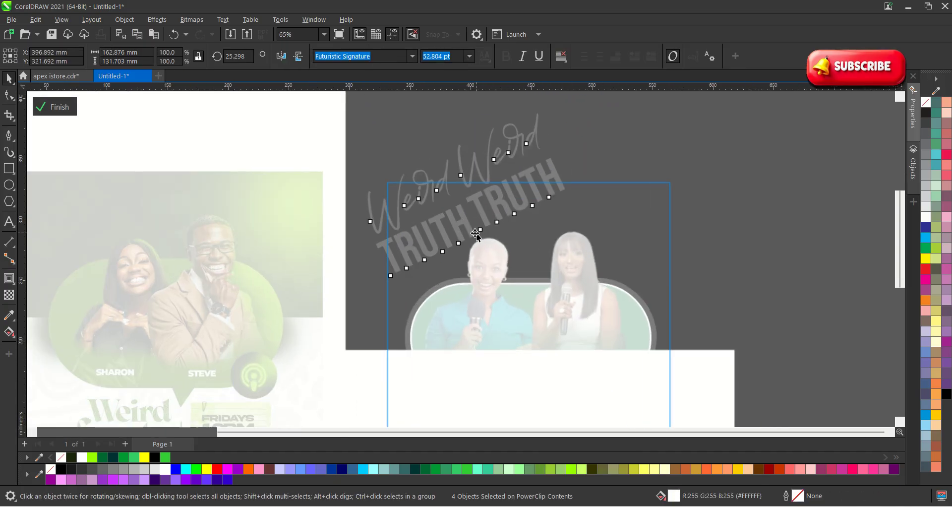
drag(448, 239, 659, 214)
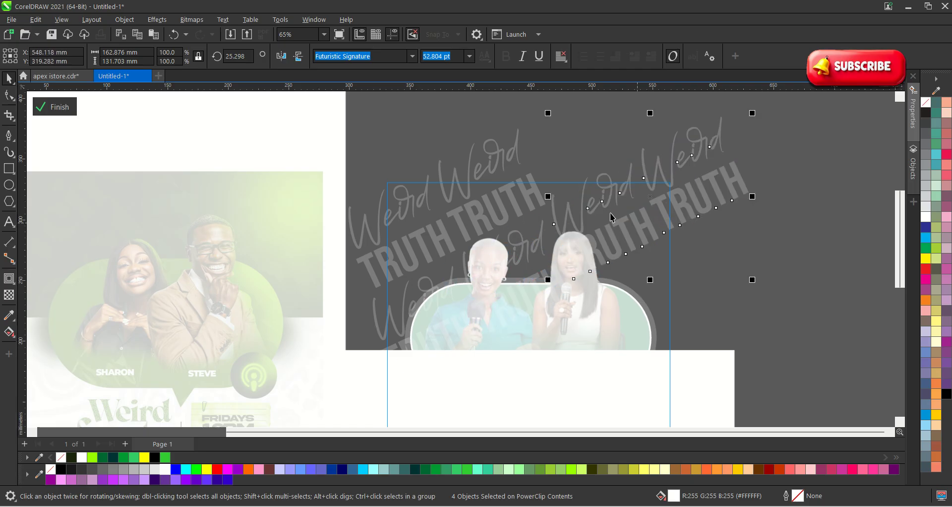
scroll(578, 210, down, 1)
click(73, 108)
scroll(556, 241, up, 2)
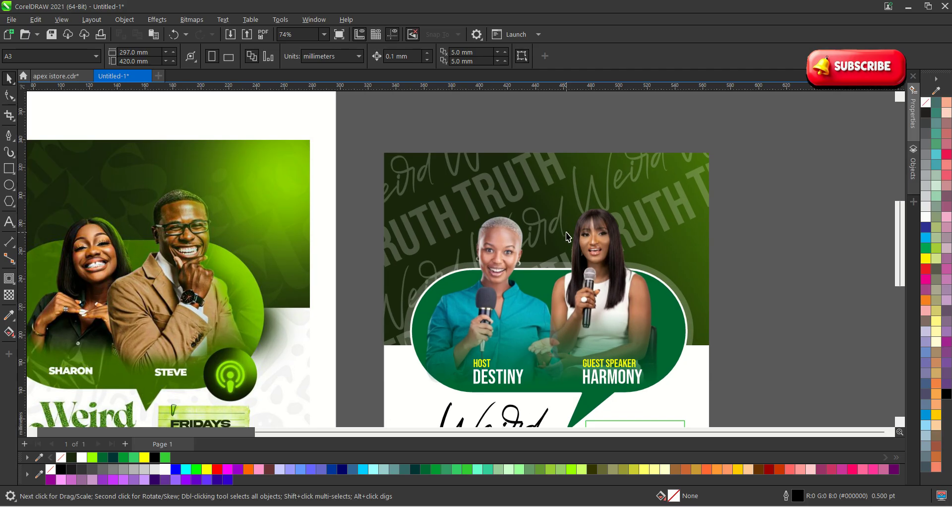
Step: Reopen the PowerClip contents and duplicate the right-hand Weird TRUTH pattern below itself to fill the lower-right background
double_click(530, 156)
scroll(635, 272, down, 2)
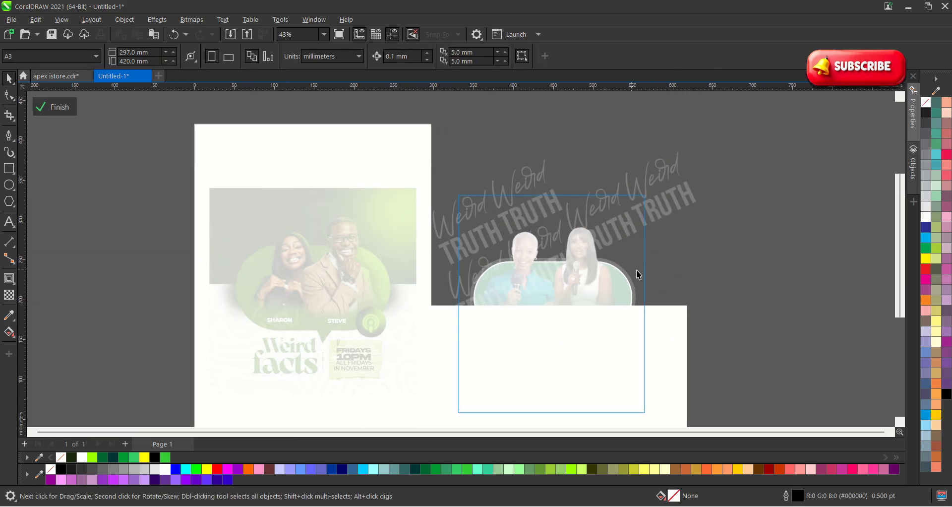
drag(833, 329, 528, 127)
scroll(602, 225, up, 1)
drag(601, 202, 561, 323)
scroll(521, 223, down, 2)
Step: Set the transparency of all the Weird TRUTH pattern texts to 93 and finish editing the PowerClip
drag(292, 132, 793, 376)
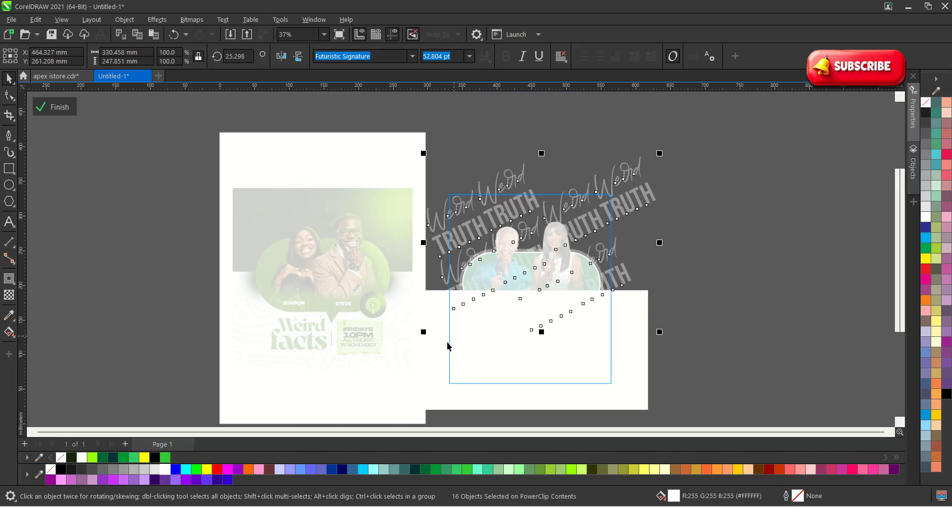
click(8, 295)
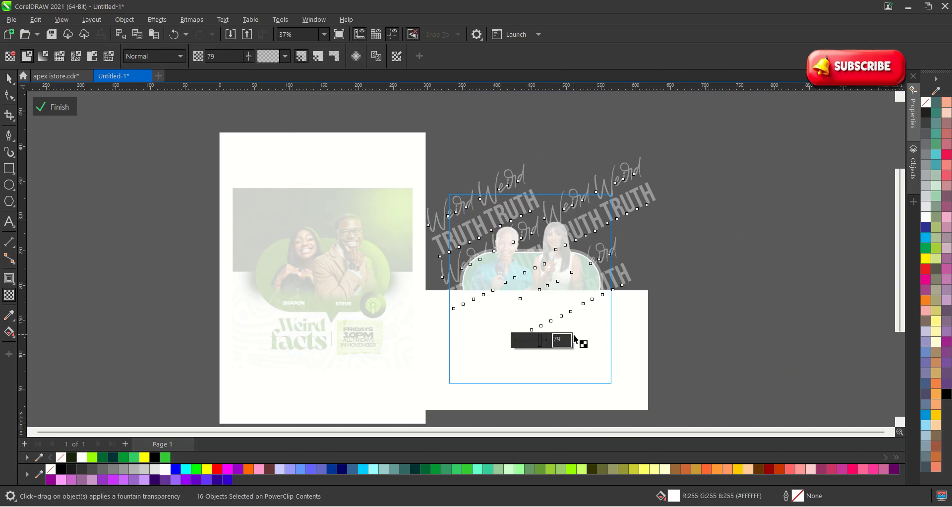
scroll(573, 334, up, 2)
click(545, 338)
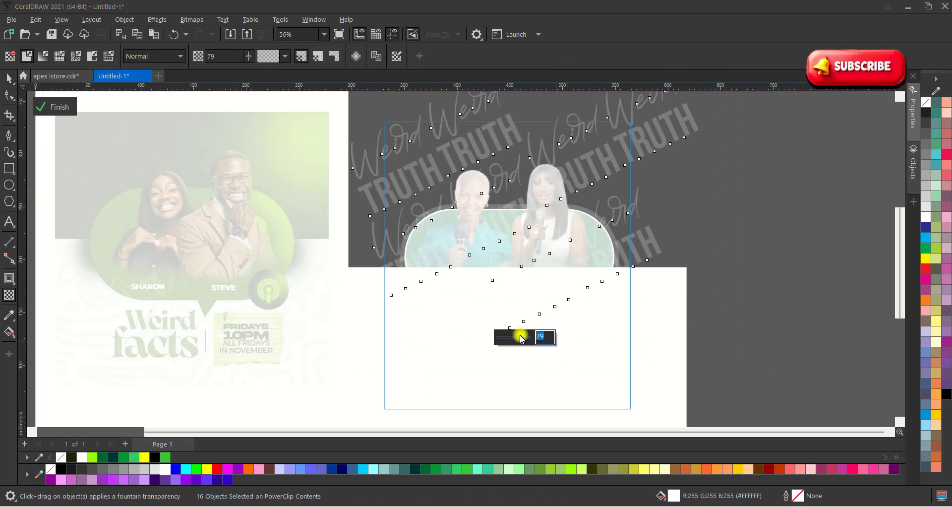
text(93)
key(Return)
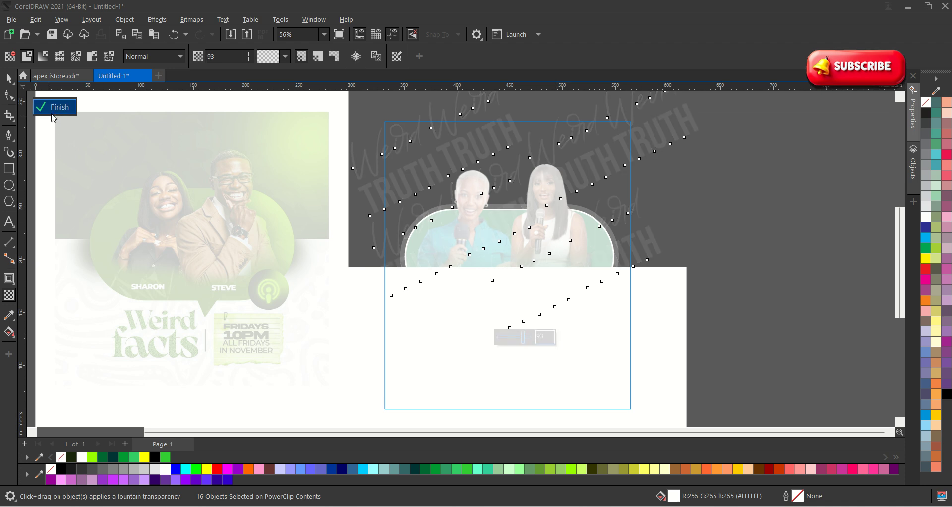
click(54, 107)
click(727, 240)
scroll(594, 225, up, 2)
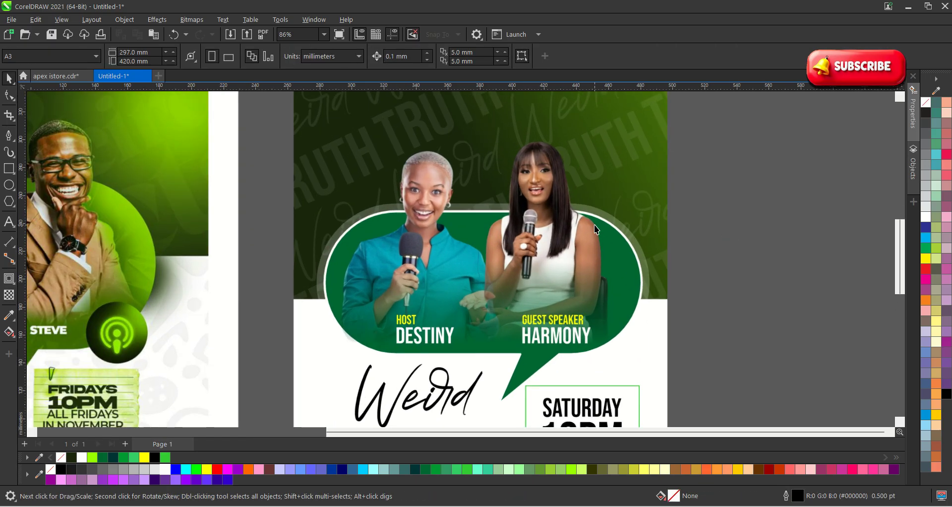
scroll(594, 224, down, 3)
scroll(498, 204, up, 1)
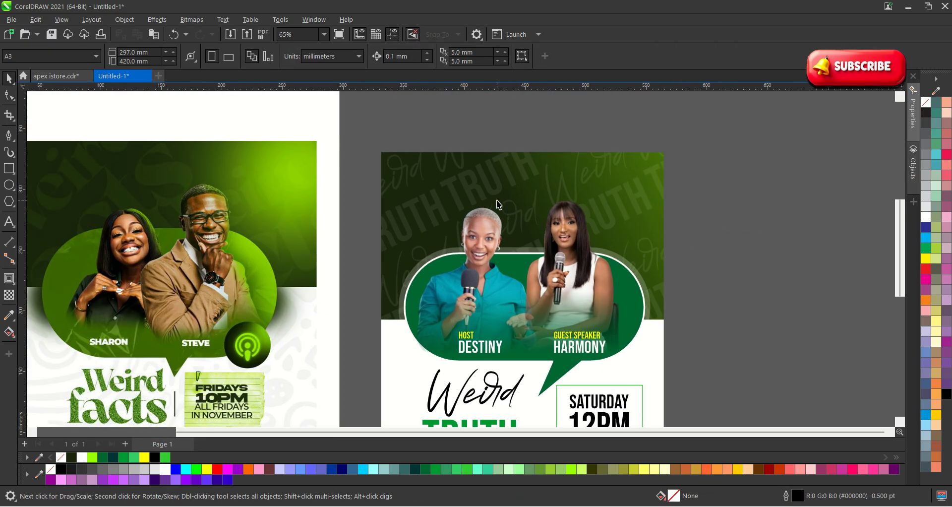
Step: Reopen the PowerClip, set the transparency of all the pattern texts to 96, and finish editing
double_click(468, 172)
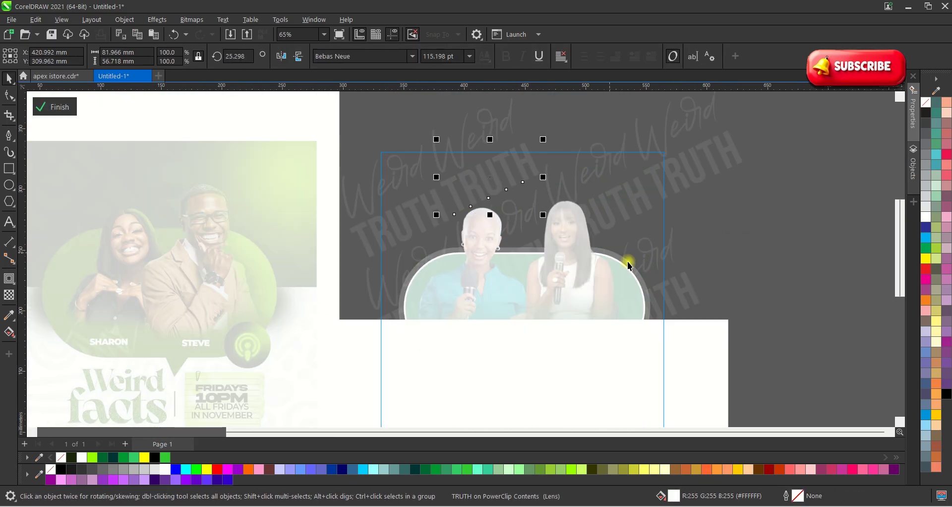
scroll(627, 265, down, 2)
click(786, 304)
drag(444, 117, 377, 97)
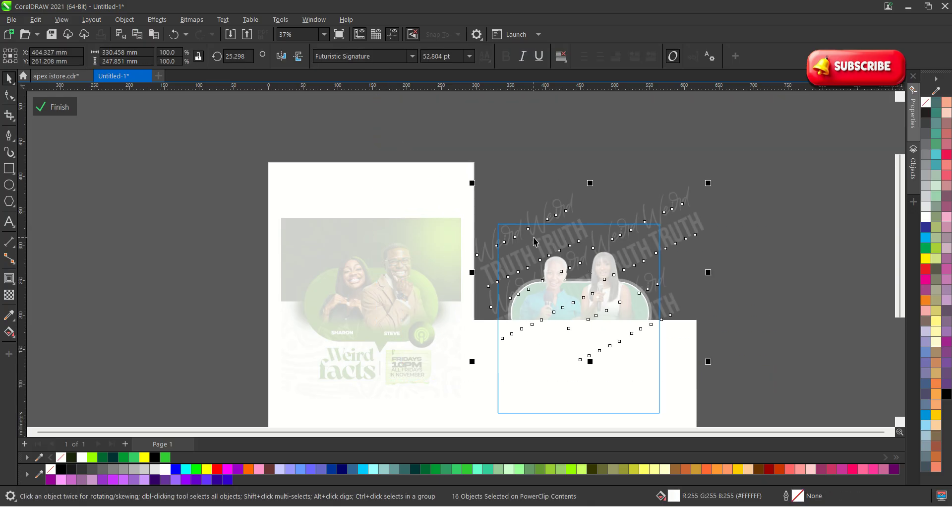
click(11, 300)
click(602, 369)
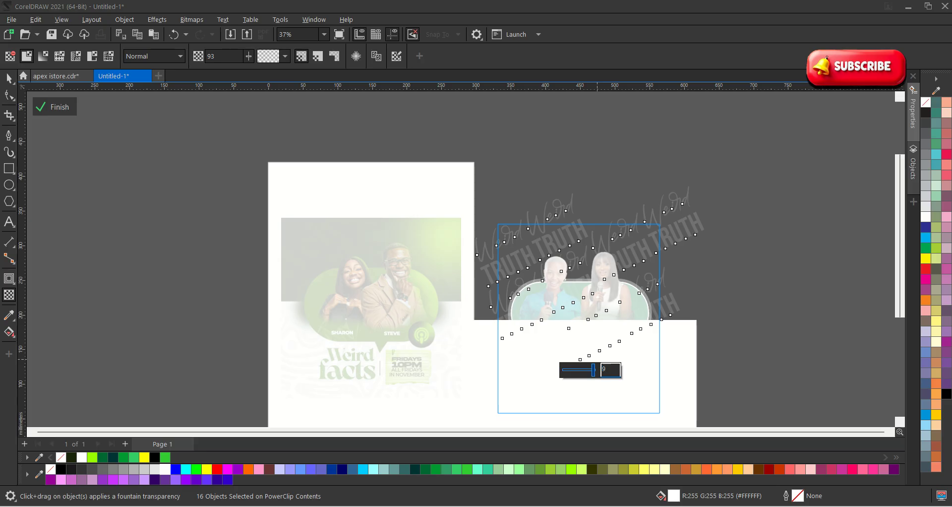
text(96)
key(Return)
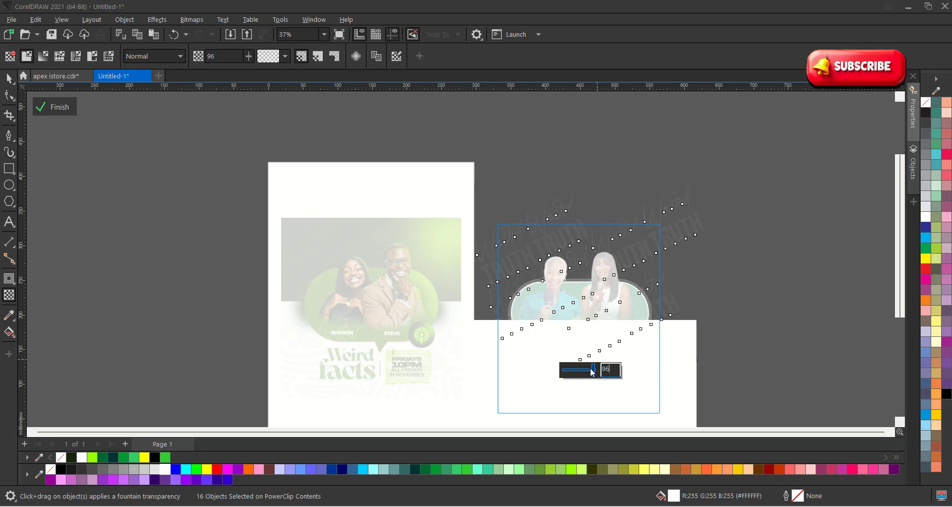
click(55, 107)
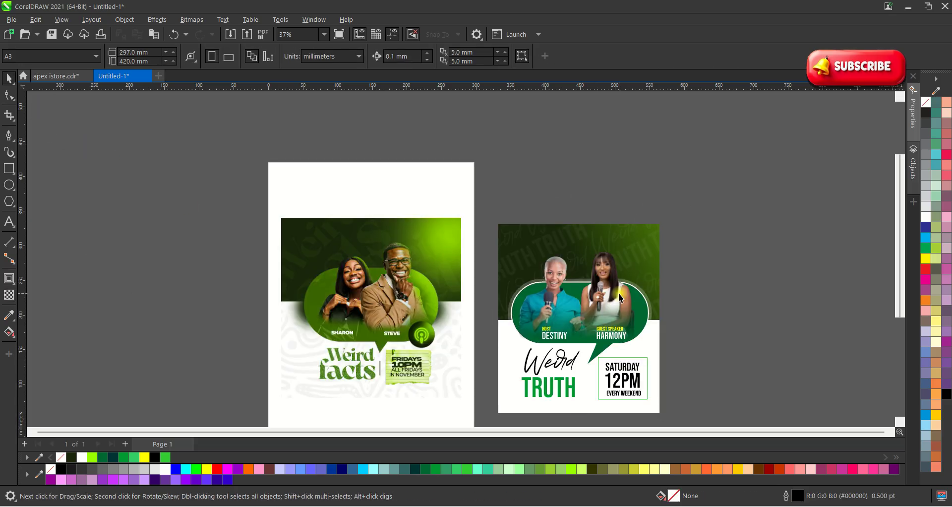
scroll(625, 349, up, 1)
scroll(625, 349, up, 1)
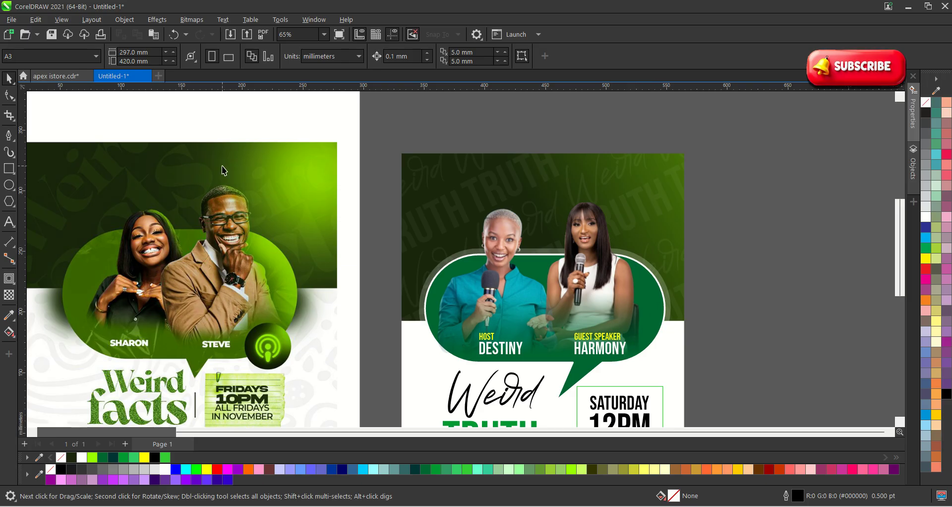
scroll(264, 199, down, 2)
scroll(363, 314, up, 2)
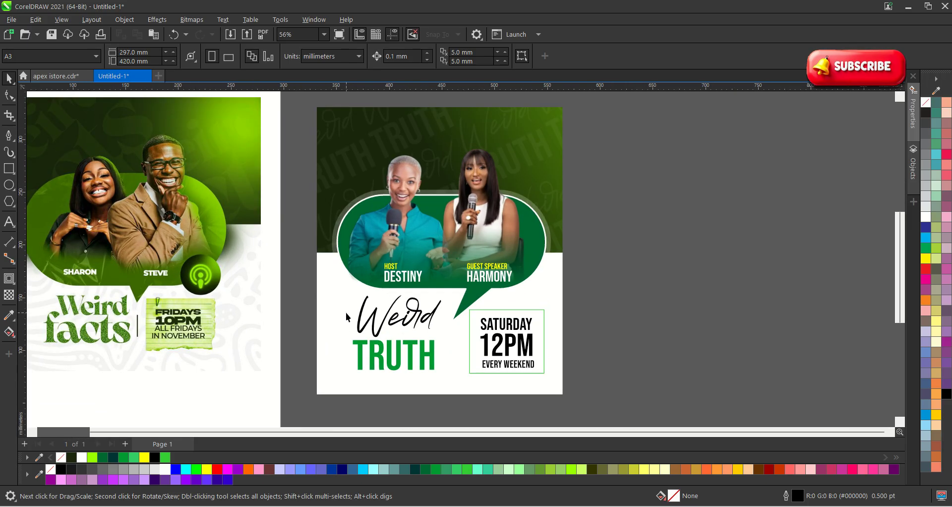